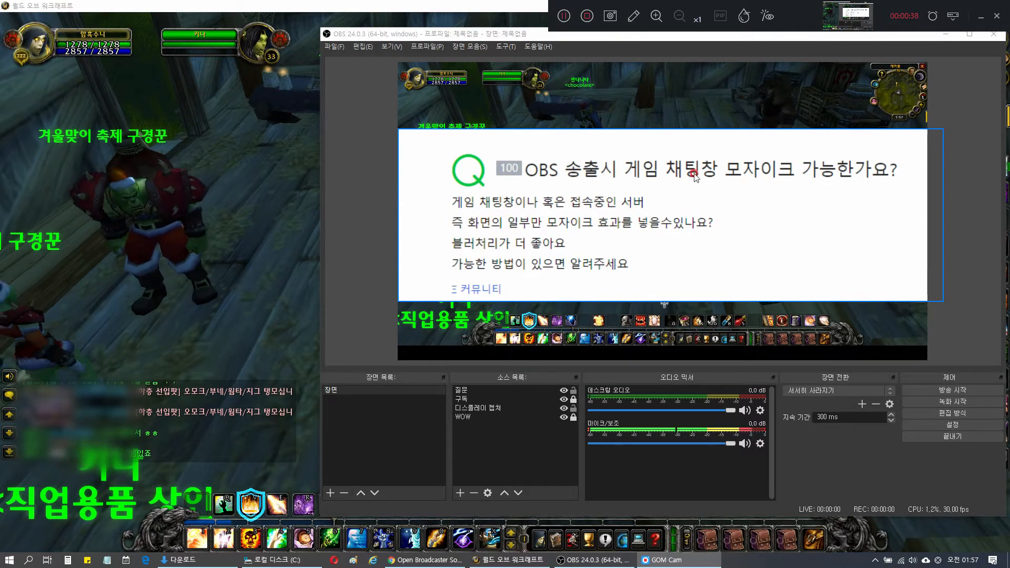
Hide the 질문 and 구독 sources in the scene
{"action": "left_click", "coordinate": [565, 392]}
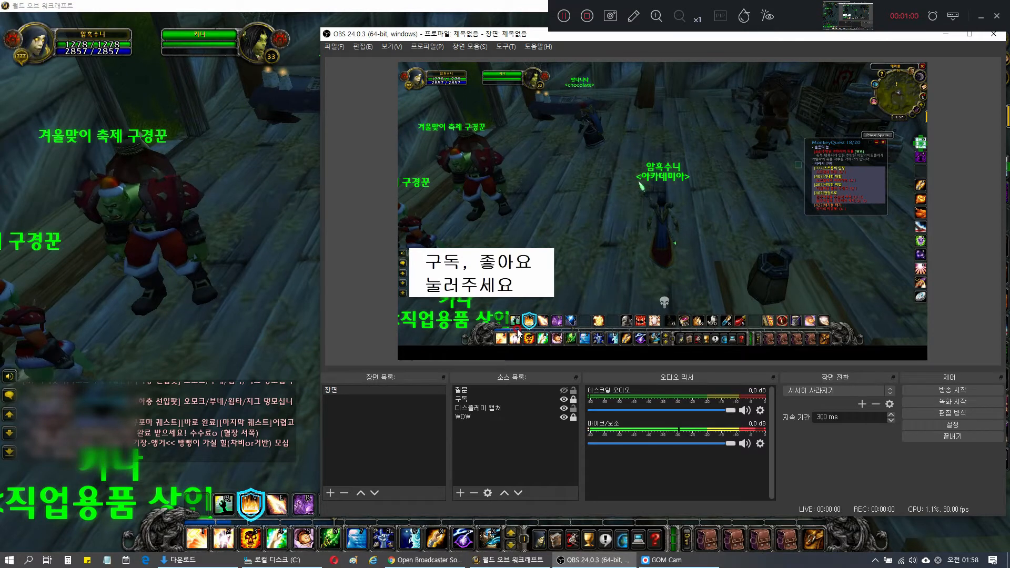
{"action": "left_click", "coordinate": [562, 399]}
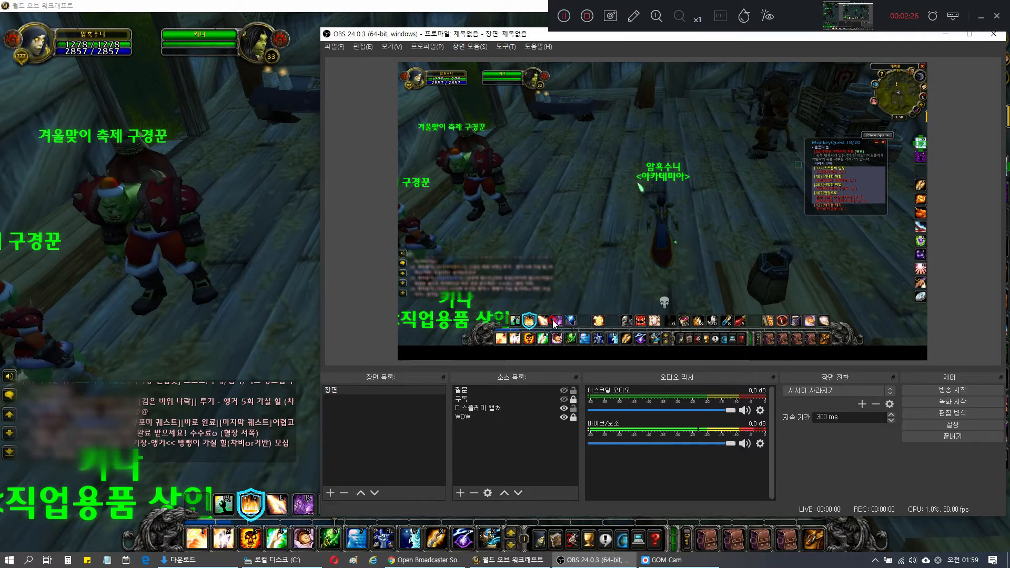
Switch to Chrome and open the StreamFX (for OBS Studio) page from the OBS forum's resources
{"action": "left_click", "coordinate": [429, 559]}
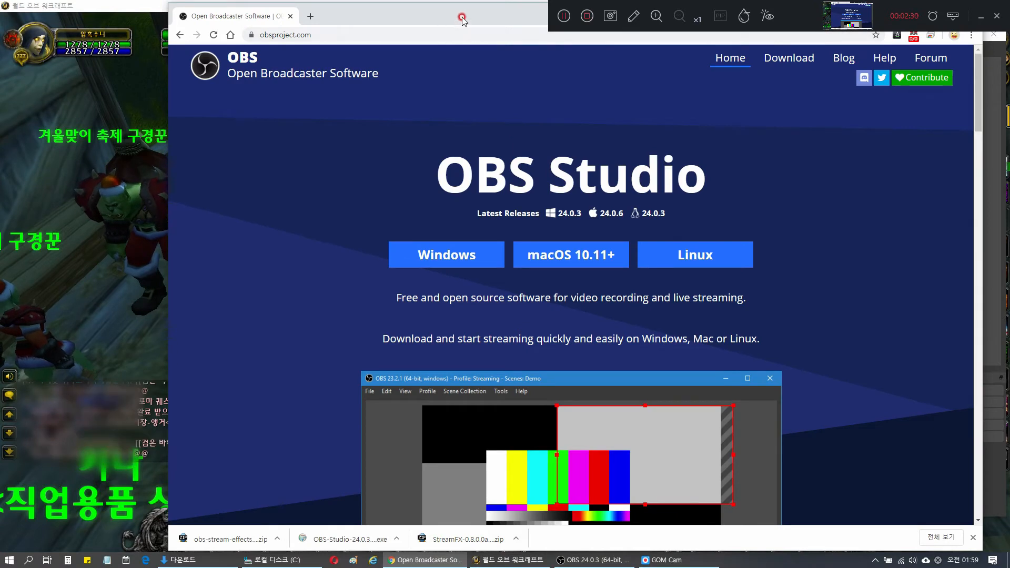
{"action": "left_click_drag", "start_coordinate": [462, 20], "coordinate": [369, 17]}
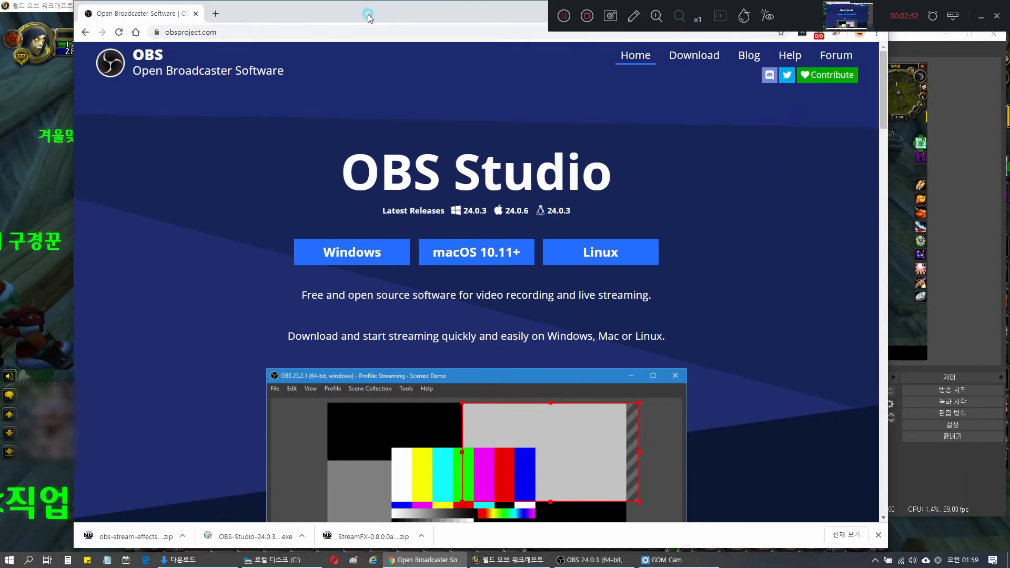
{"action": "left_click", "coordinate": [323, 133]}
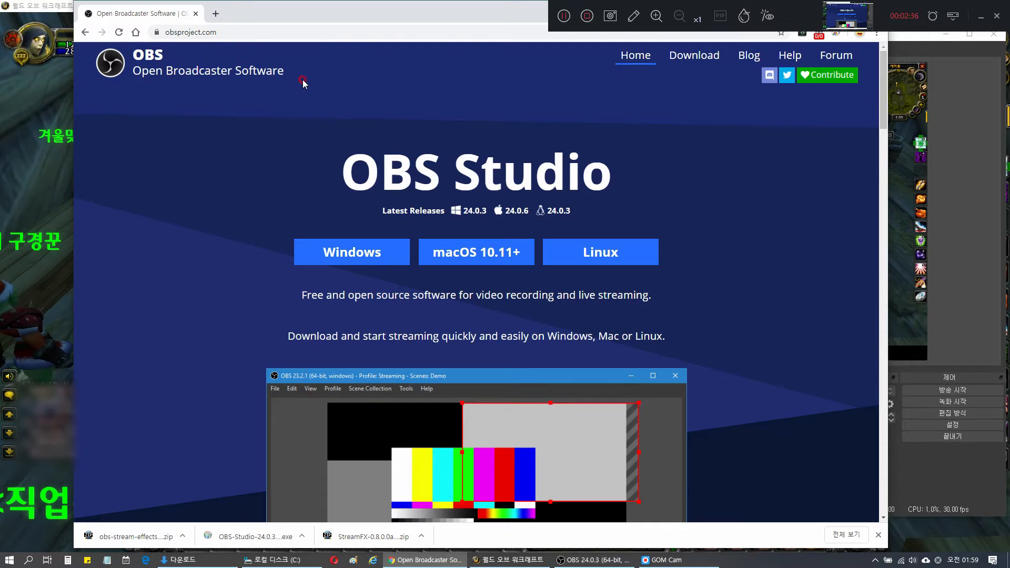
{"action": "left_click", "coordinate": [842, 58]}
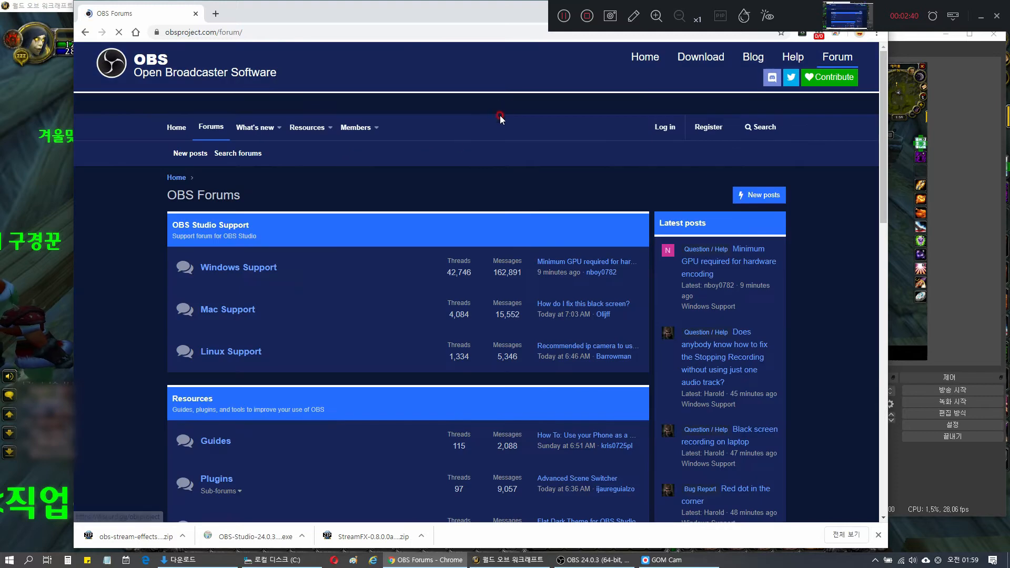
{"action": "left_click", "coordinate": [304, 129]}
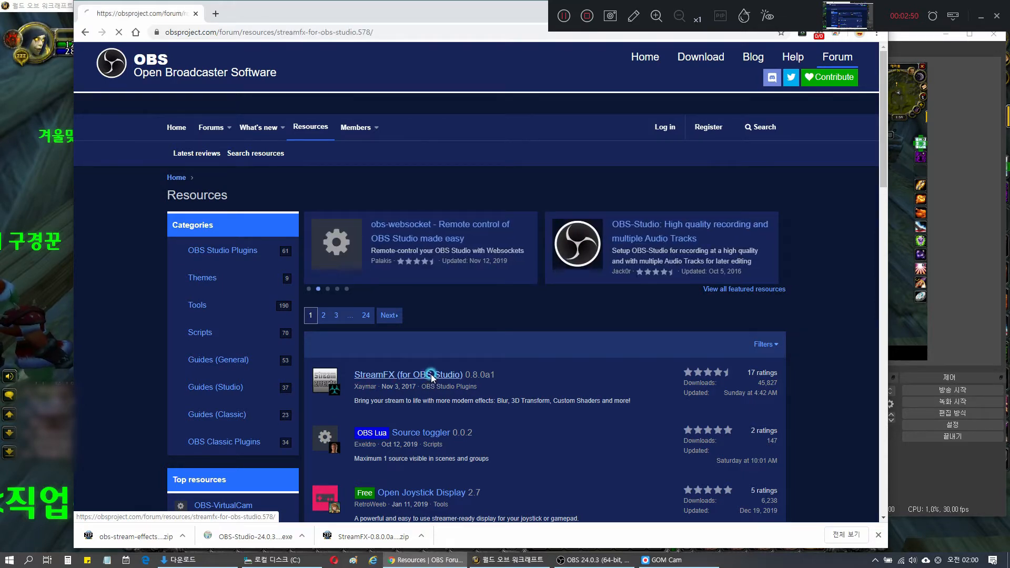
Review the StreamFX feature overview and the plugin's version history
{"action": "scroll", "coordinate": [501, 324], "scroll_direction": "down", "scroll_amount": 2}
{"action": "scroll", "coordinate": [501, 324], "scroll_direction": "down", "scroll_amount": 1}
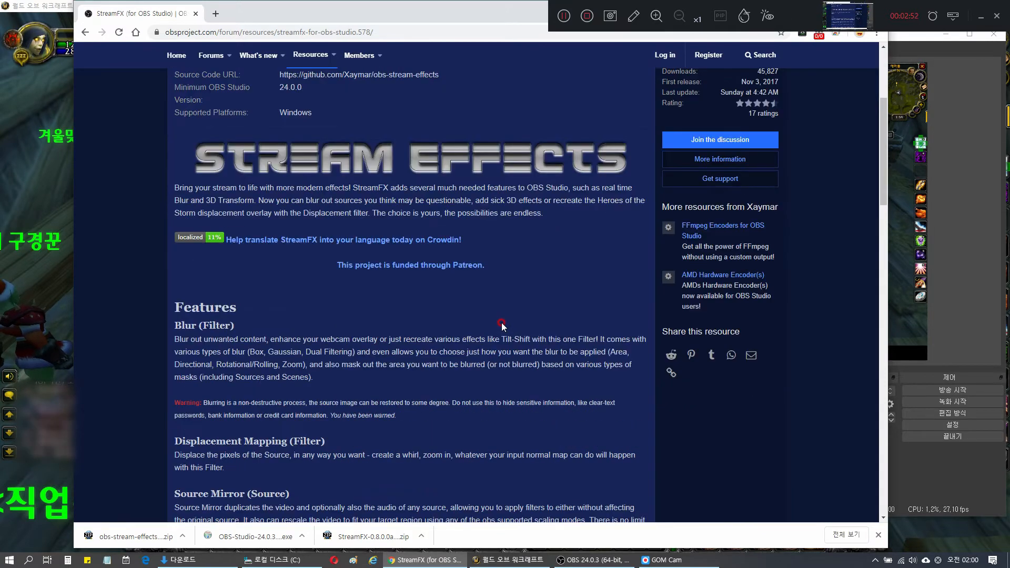
{"action": "scroll", "coordinate": [285, 297], "scroll_direction": "up", "scroll_amount": 2}
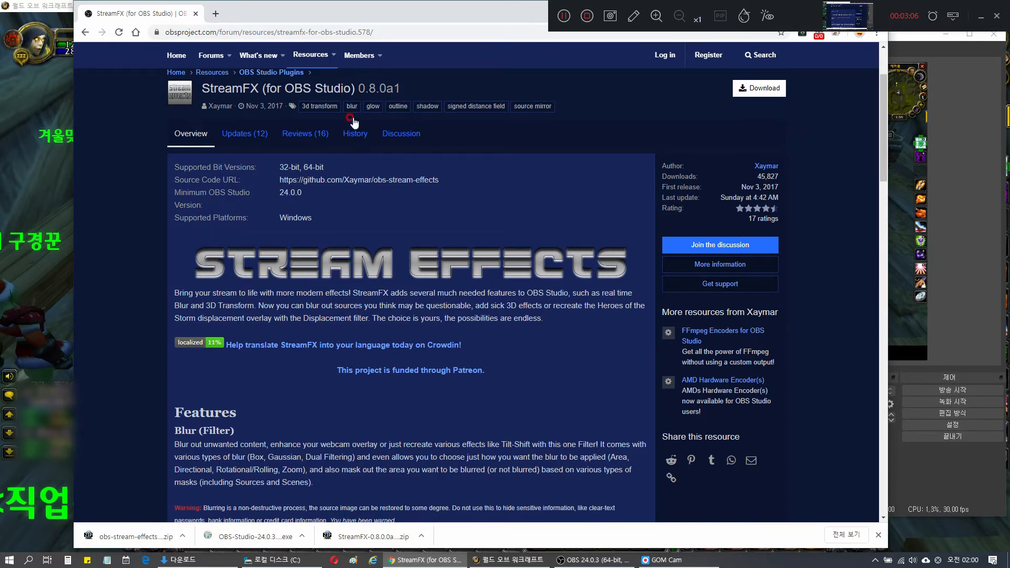
{"action": "left_click", "coordinate": [361, 138]}
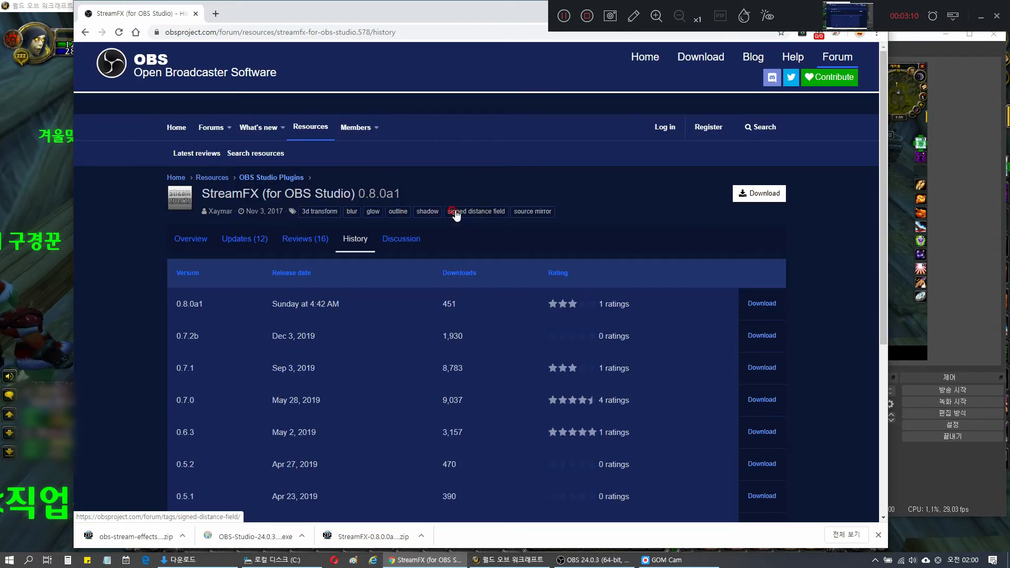
{"action": "scroll", "coordinate": [269, 205], "scroll_direction": "down", "scroll_amount": 2}
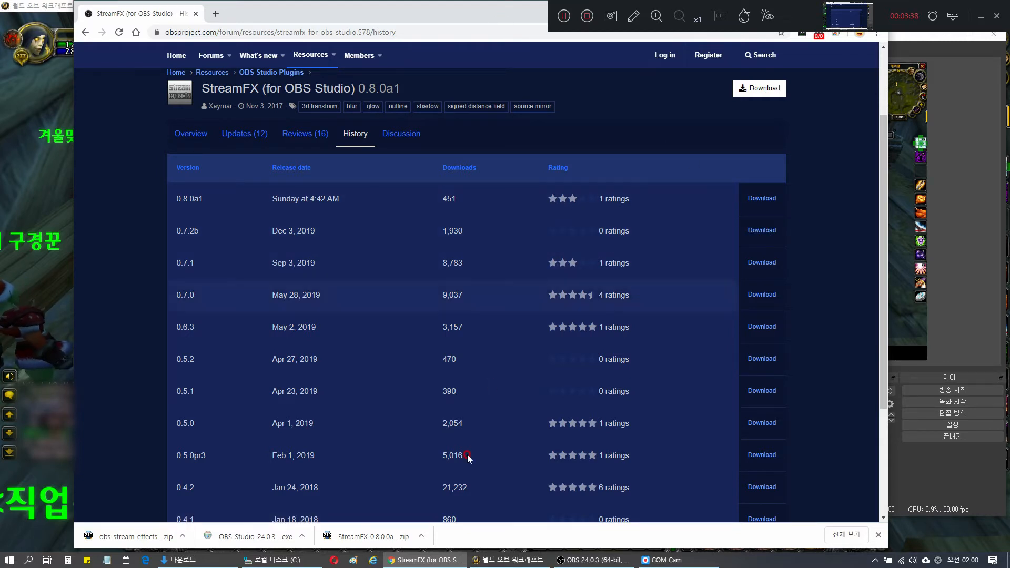
Switch to the Downloads folder in File Explorer and extract obs-stream-effects-0.7.1.65.zip into a folder of the same name
{"action": "left_click", "coordinate": [211, 560]}
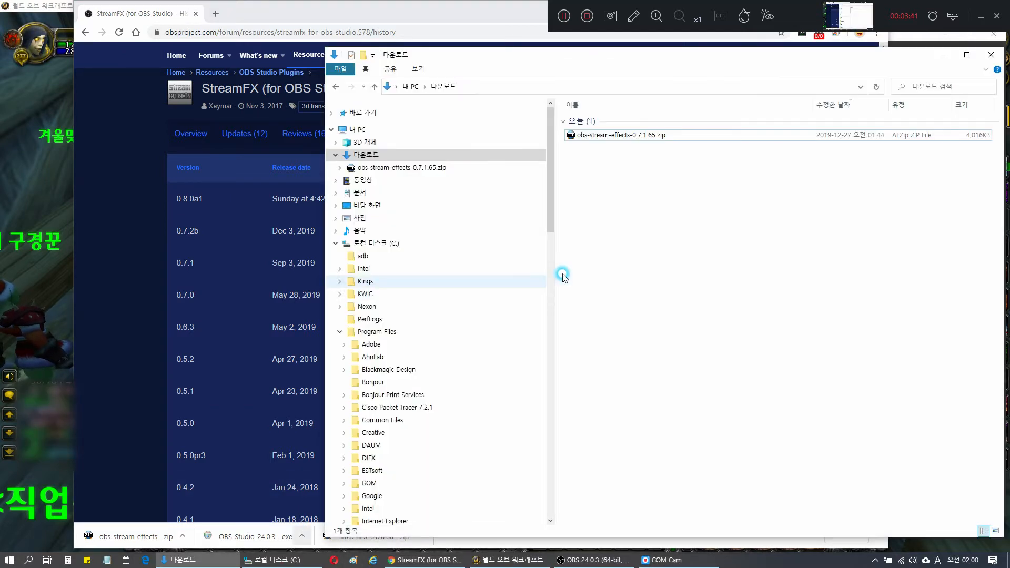
{"action": "left_click", "coordinate": [647, 135]}
{"action": "right_click", "coordinate": [647, 136]}
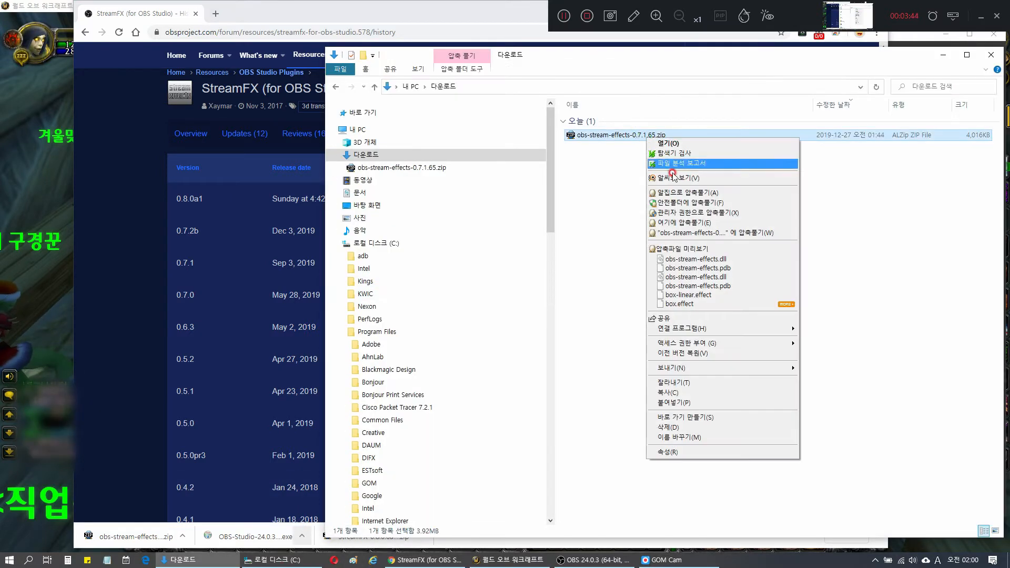
{"action": "left_click", "coordinate": [709, 236]}
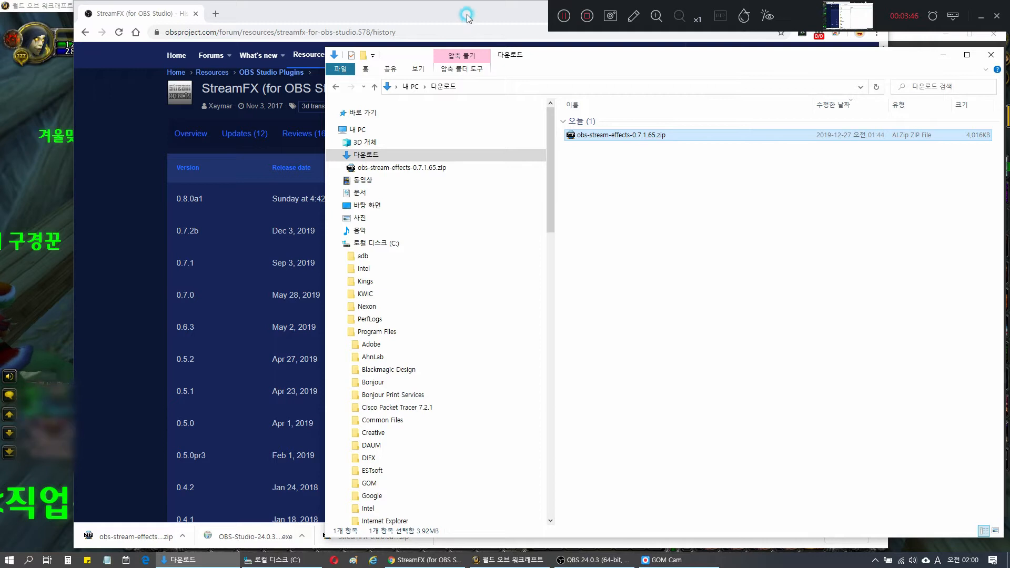
Minimize the browser and open the extracted obs-stream-effects-0.7.1.65 folder
{"action": "left_click_drag", "start_coordinate": [468, 13], "coordinate": [456, 72]}
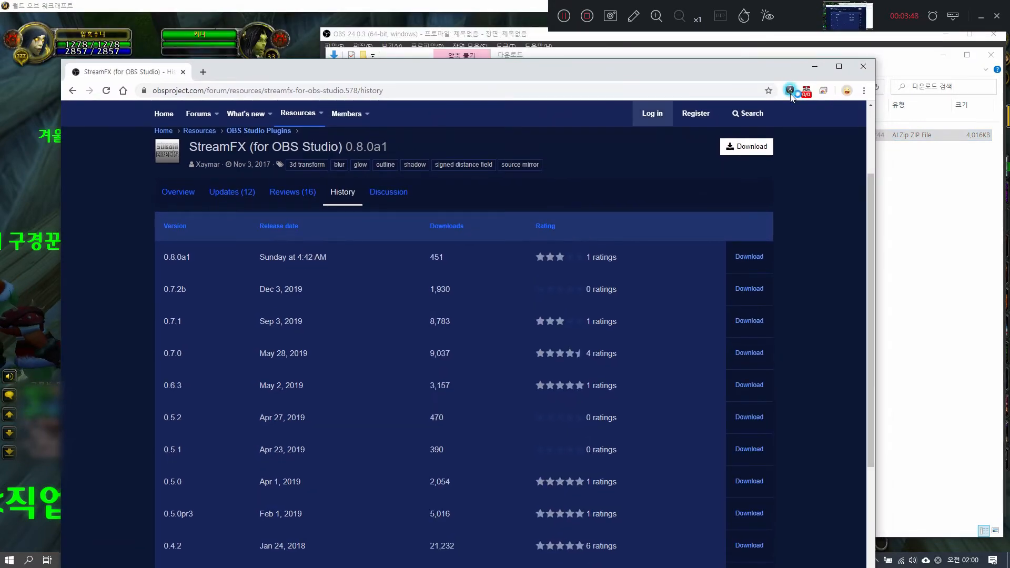
{"action": "left_click", "coordinate": [813, 67]}
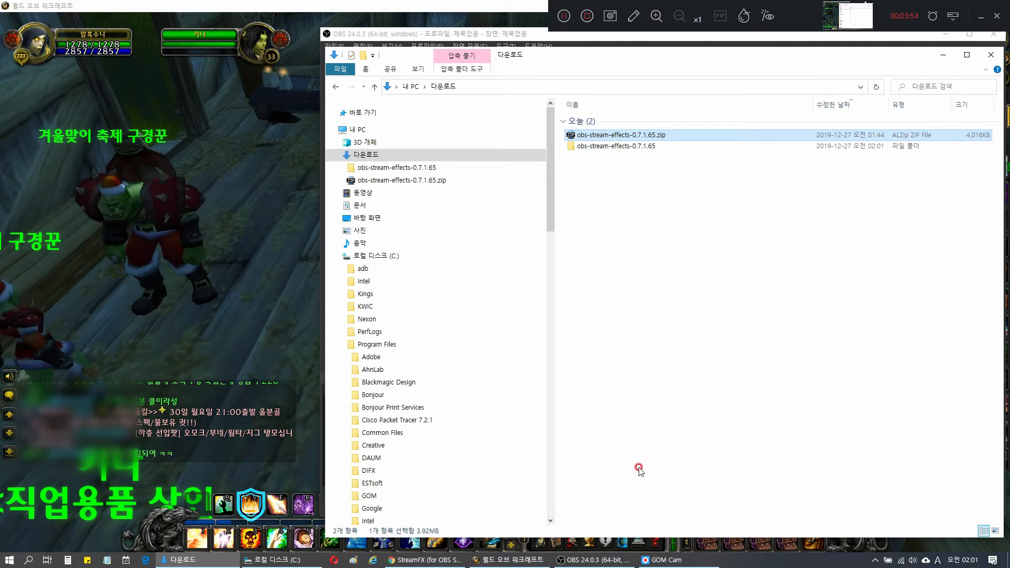
{"action": "double_click", "coordinate": [646, 150]}
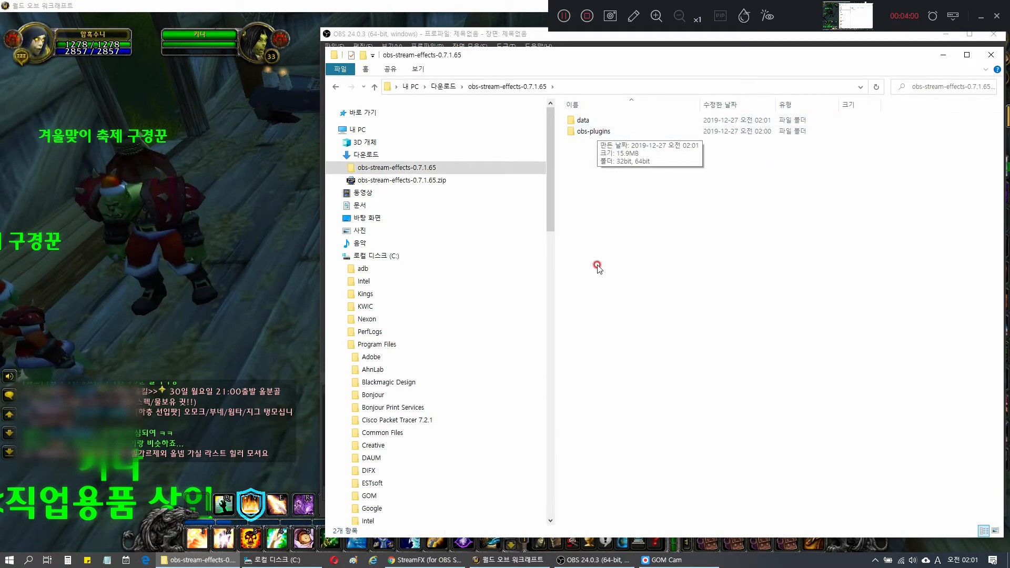
Open the obs-studio folder inside Program Files on drive C: in the other File Explorer window
{"action": "left_click", "coordinate": [274, 562]}
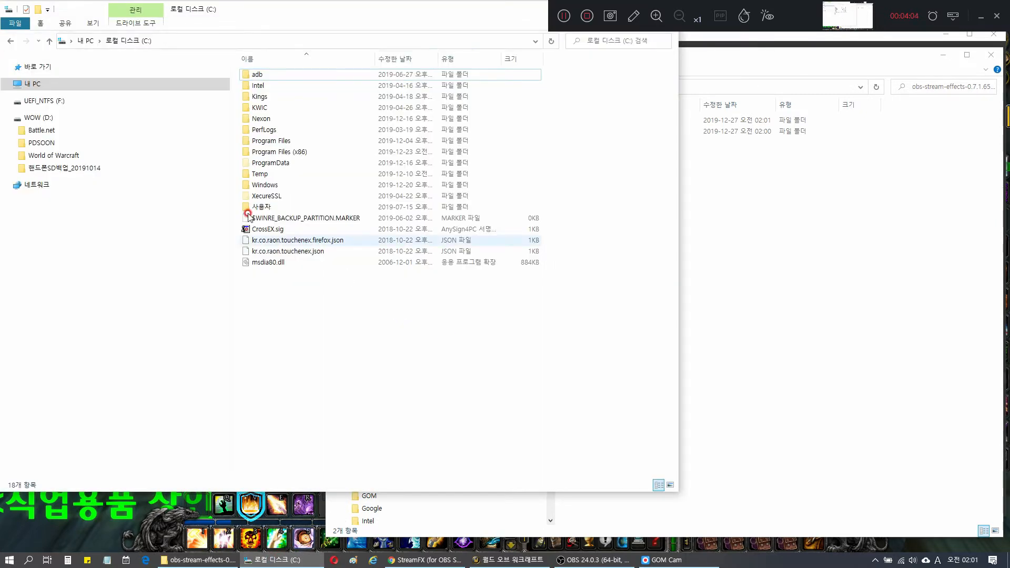
{"action": "double_click", "coordinate": [35, 86]}
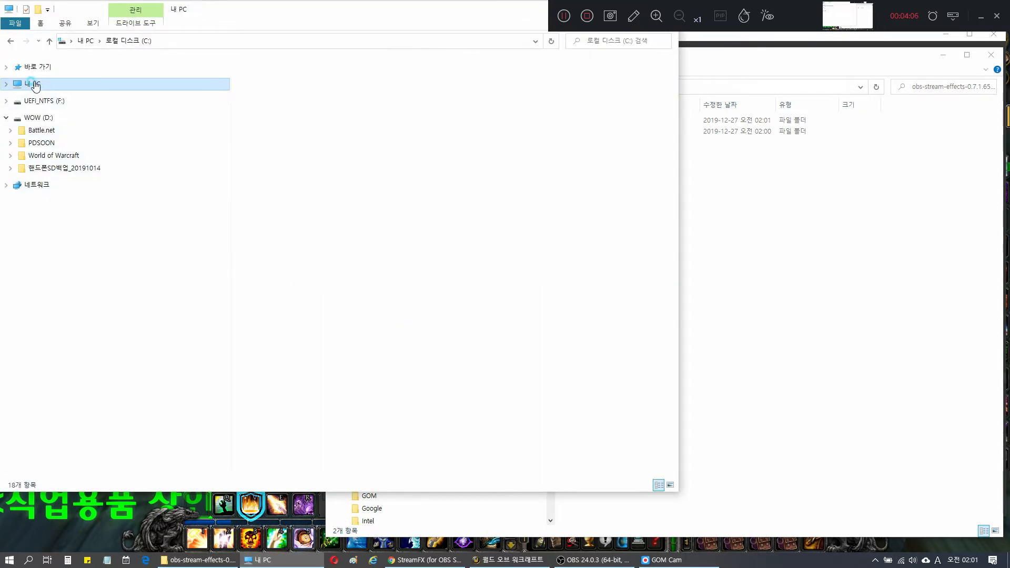
{"action": "double_click", "coordinate": [308, 150]}
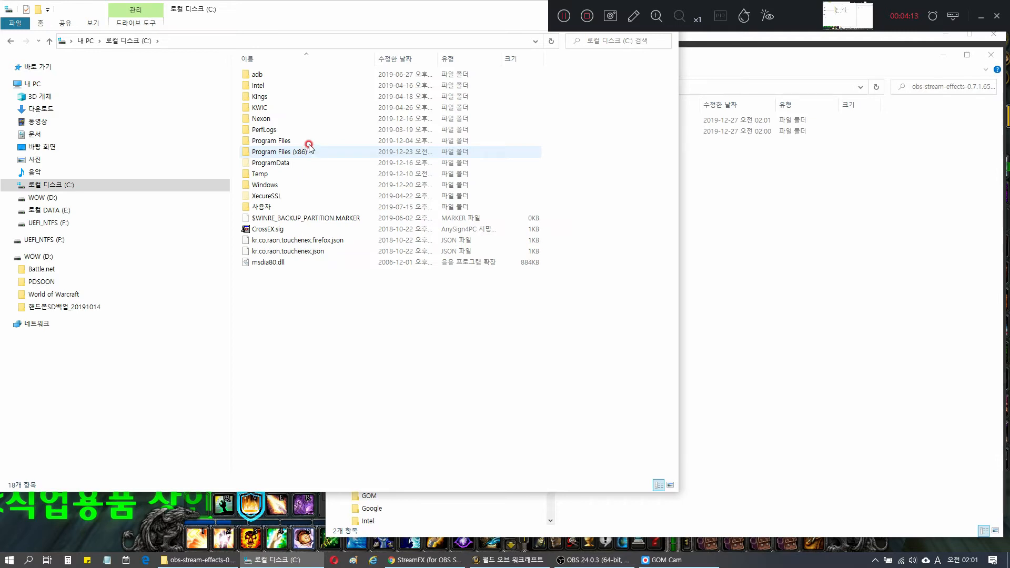
{"action": "double_click", "coordinate": [310, 142]}
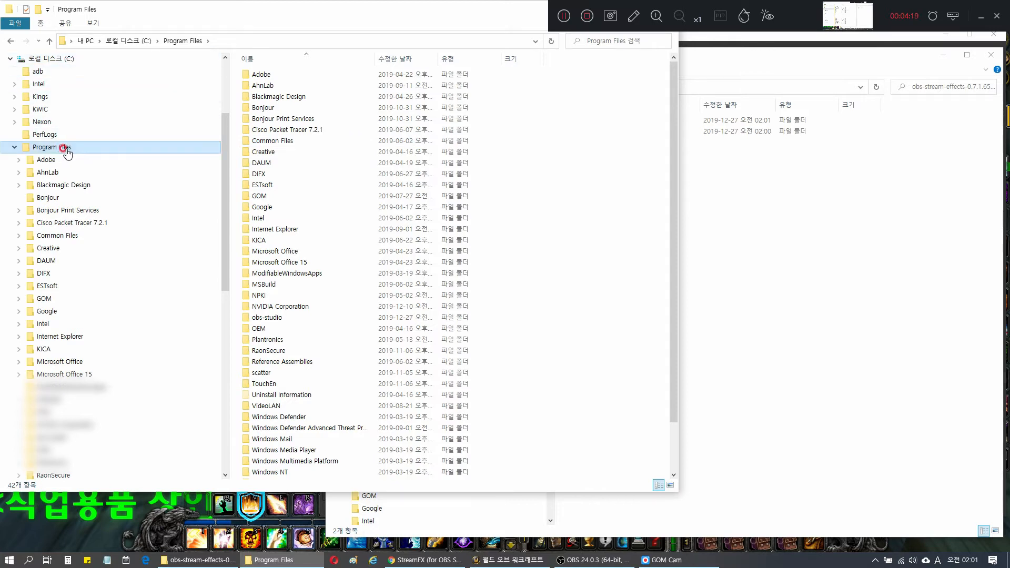
{"action": "double_click", "coordinate": [270, 318]}
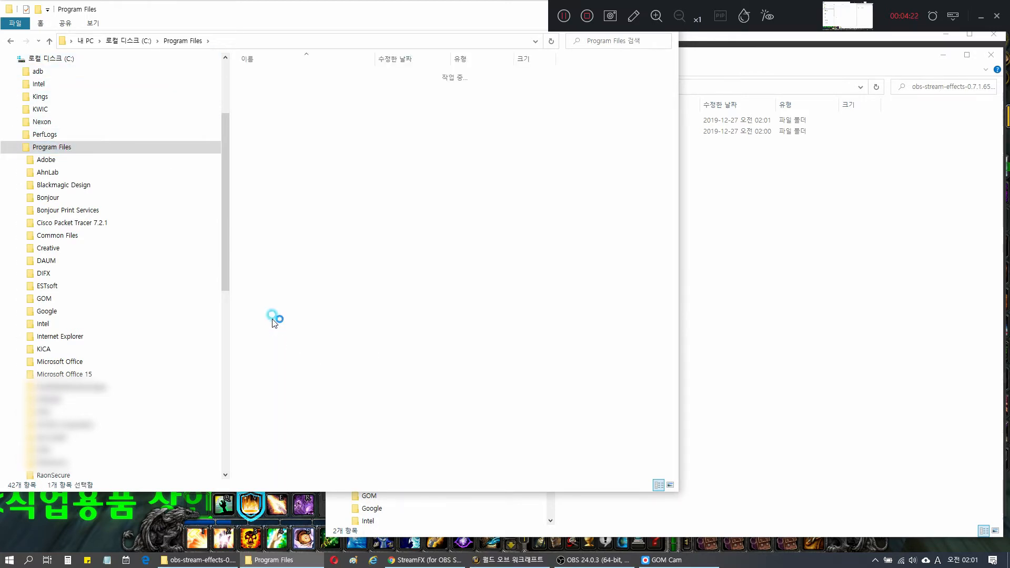
Copy the extracted data and obs-plugins folders into obs-studio, overwriting existing files and granting administrator permission for all items
{"action": "left_click", "coordinate": [791, 273]}
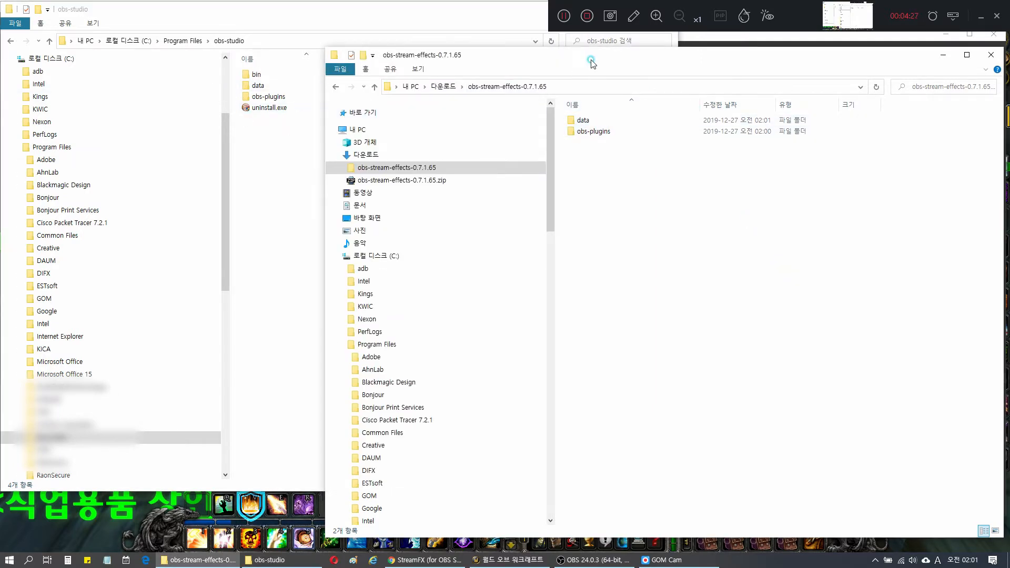
{"action": "left_click_drag", "start_coordinate": [592, 63], "coordinate": [728, 68]}
{"action": "left_click_drag", "start_coordinate": [774, 187], "coordinate": [356, 205]}
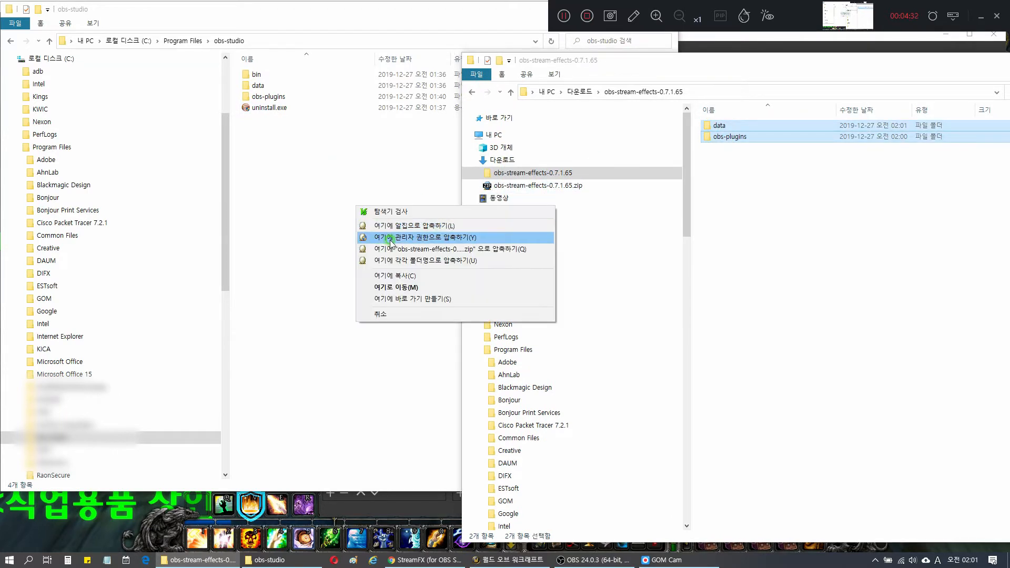
{"action": "left_click", "coordinate": [410, 275]}
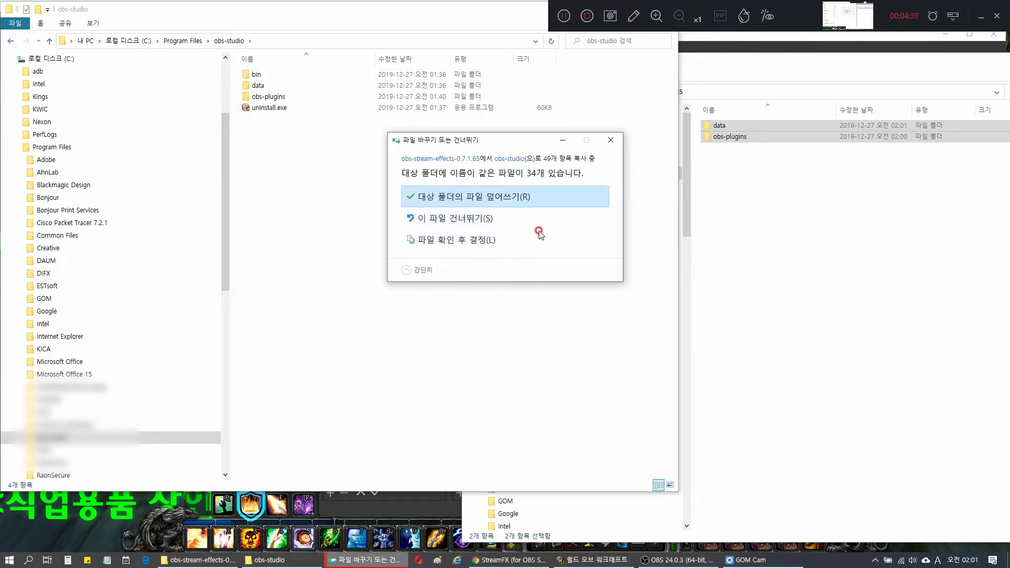
{"action": "left_click", "coordinate": [482, 197]}
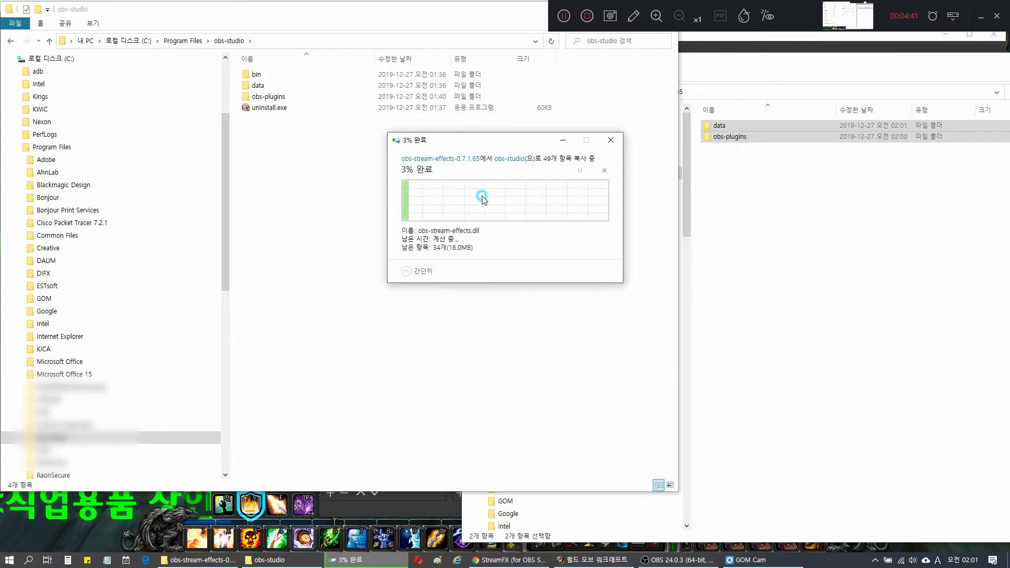
{"action": "left_click", "coordinate": [429, 214]}
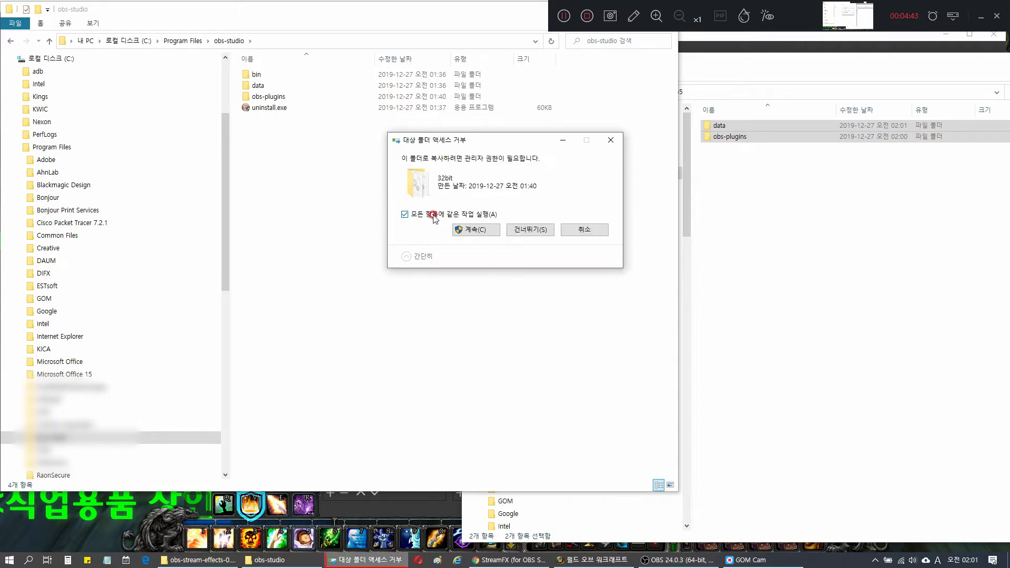
{"action": "left_click", "coordinate": [477, 230]}
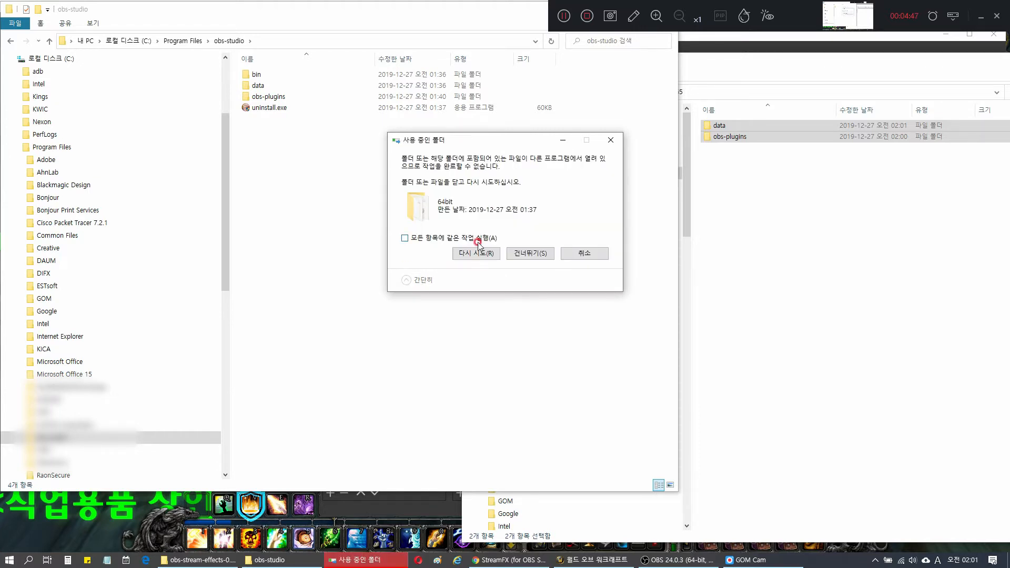
Close OBS to release the in-use 64bit folder and retry the copy for all items
{"action": "left_click", "coordinate": [475, 253]}
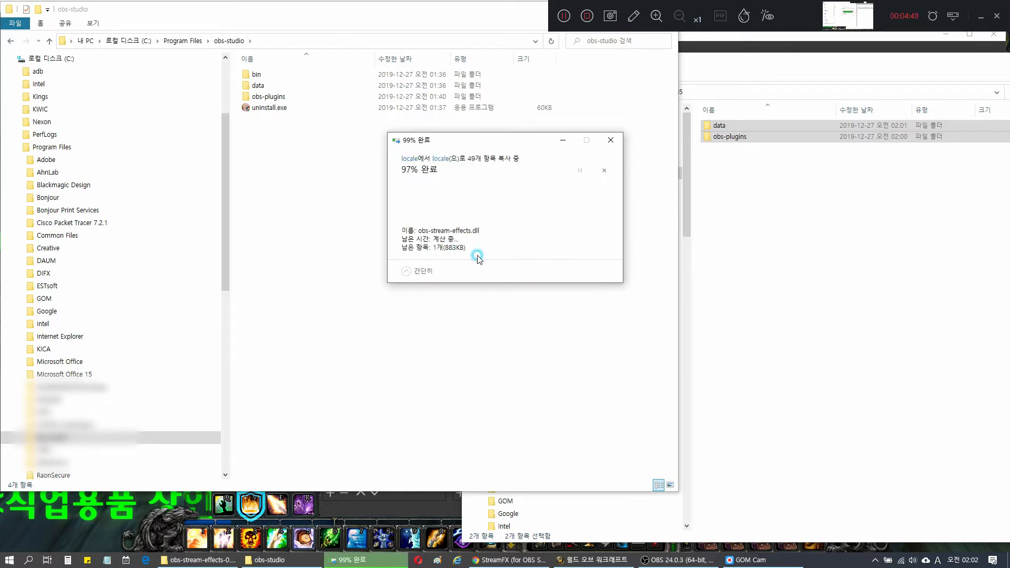
{"action": "left_click", "coordinate": [477, 256]}
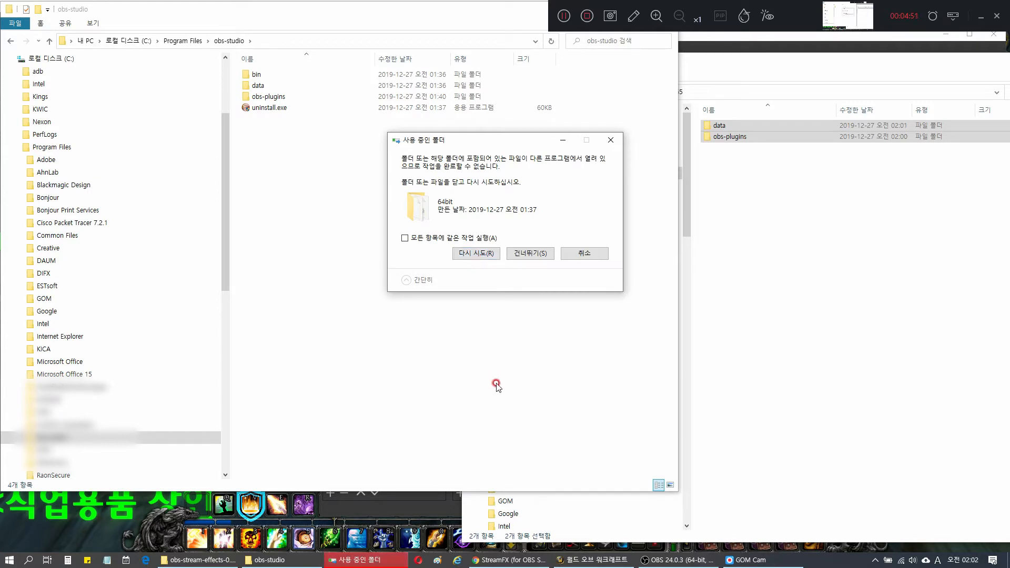
{"action": "left_click", "coordinate": [676, 559]}
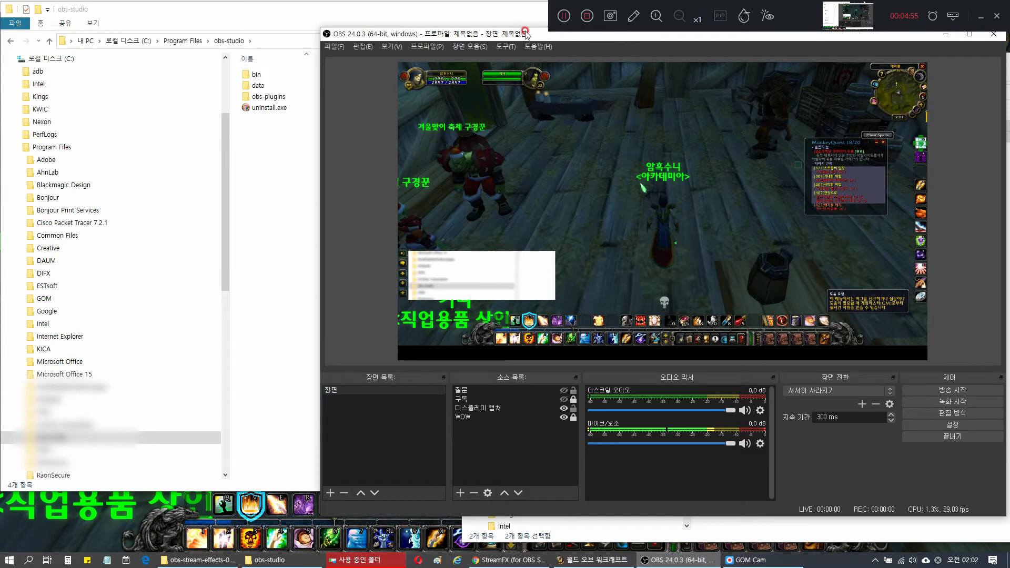
{"action": "left_click_drag", "start_coordinate": [523, 36], "coordinate": [411, 53]}
{"action": "left_click", "coordinate": [883, 51]}
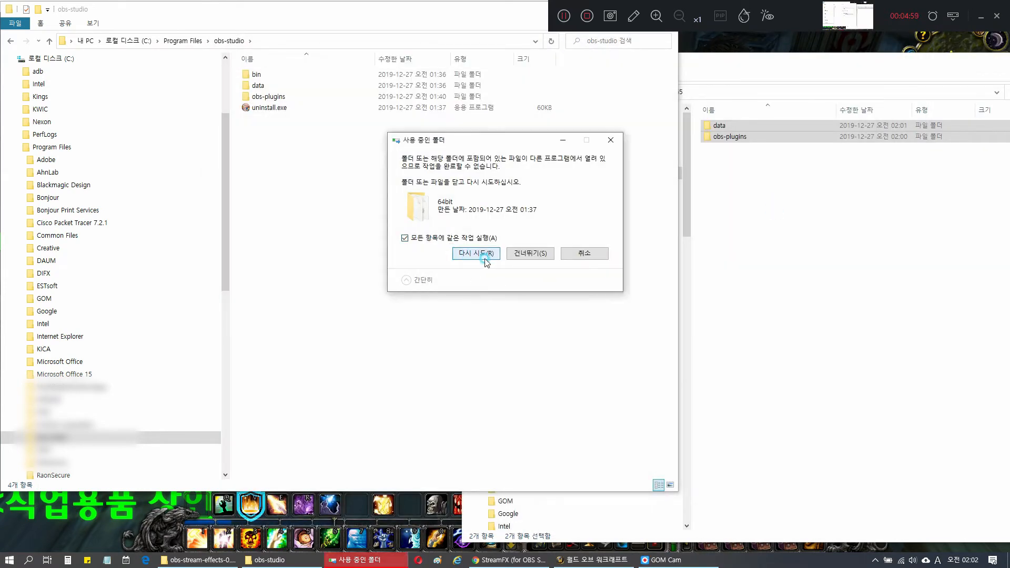
{"action": "left_click", "coordinate": [480, 253]}
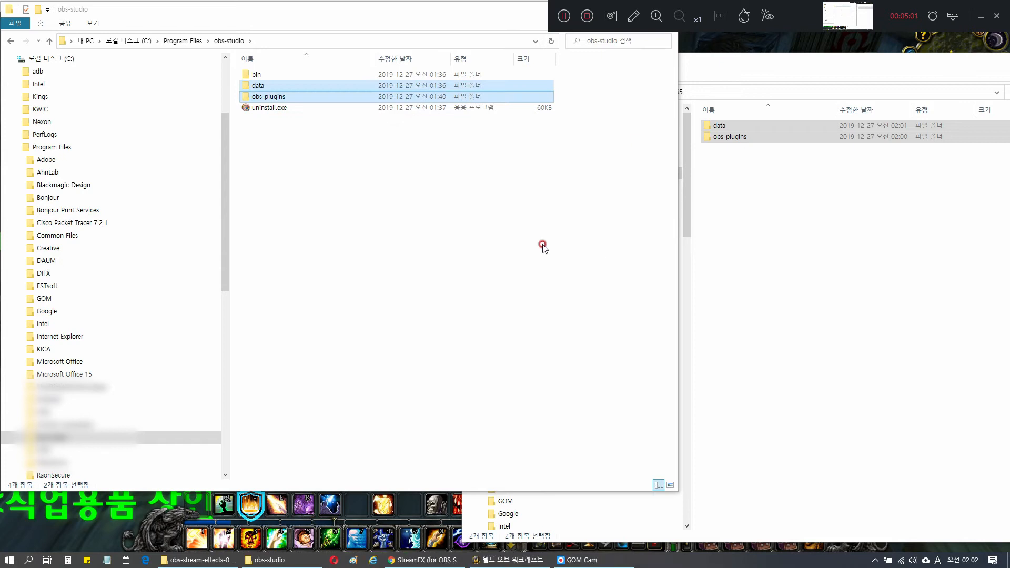
Close the obs-studio and obs-stream-effects-0.7.1.65 folder windows
{"action": "left_click_drag", "start_coordinate": [420, 22], "coordinate": [424, 50]}
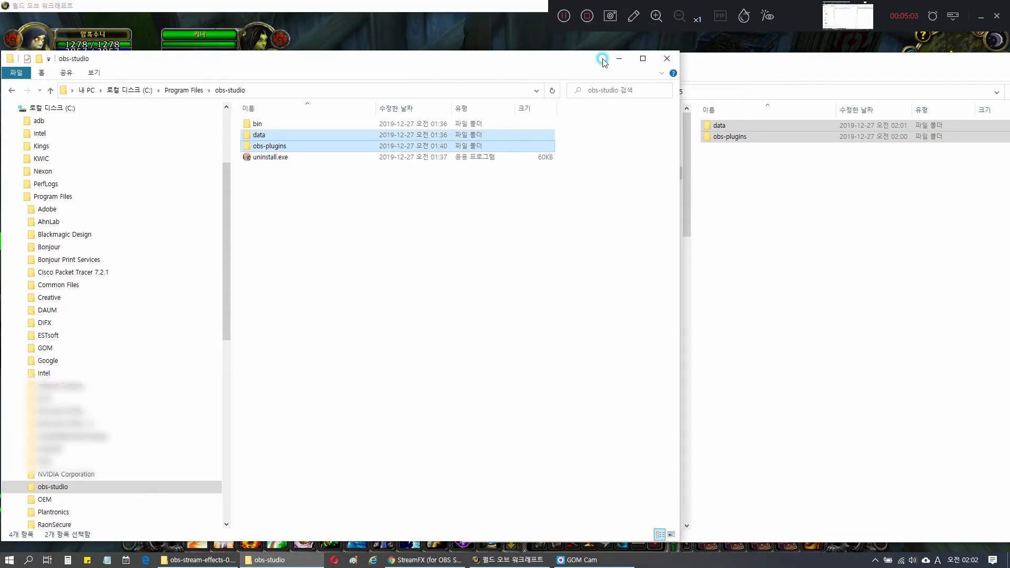
{"action": "left_click", "coordinate": [665, 56]}
{"action": "left_click_drag", "start_coordinate": [822, 69], "coordinate": [571, 58]}
{"action": "left_click", "coordinate": [828, 52]}
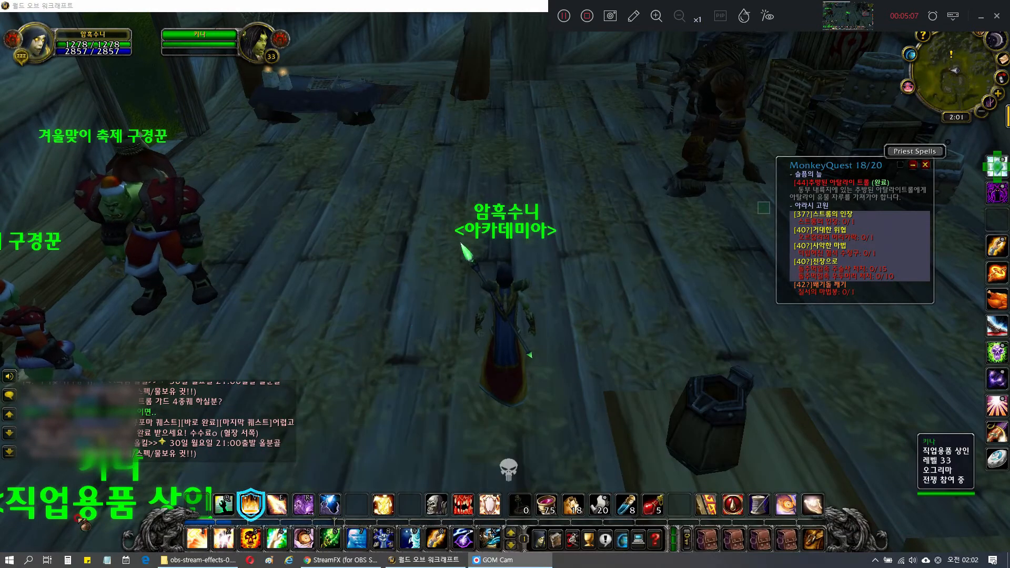
Launch OBS Studio (64bit) and move its window slightly higher on the desktop
{"action": "left_click", "coordinate": [8, 563]}
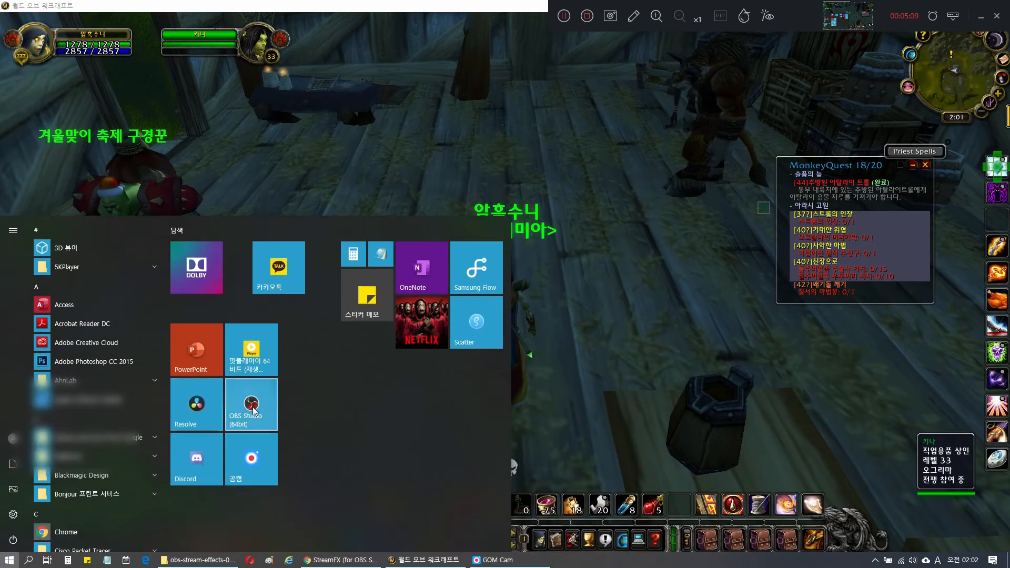
{"action": "left_click", "coordinate": [253, 404]}
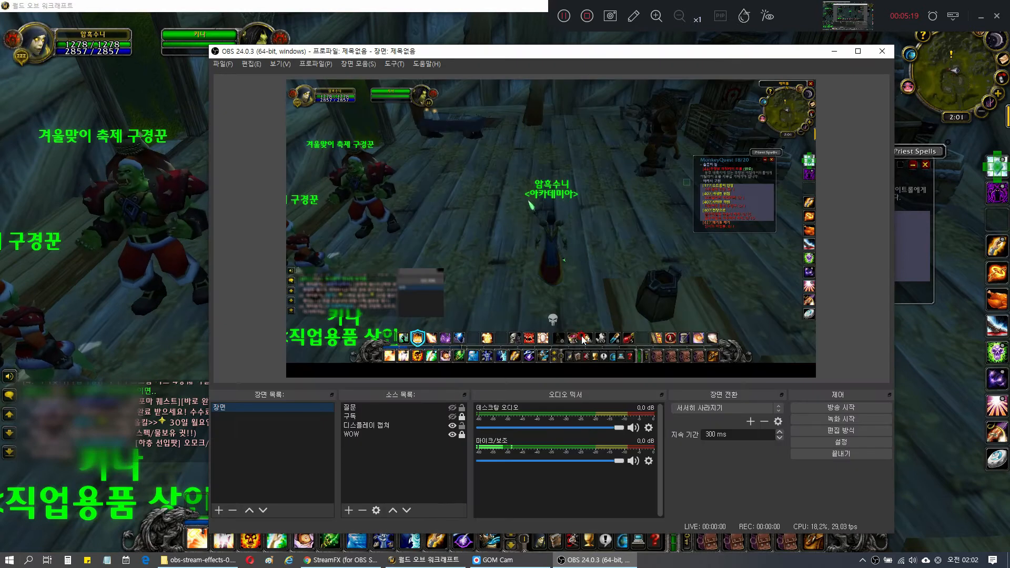
{"action": "left_click_drag", "start_coordinate": [615, 56], "coordinate": [627, 30]}
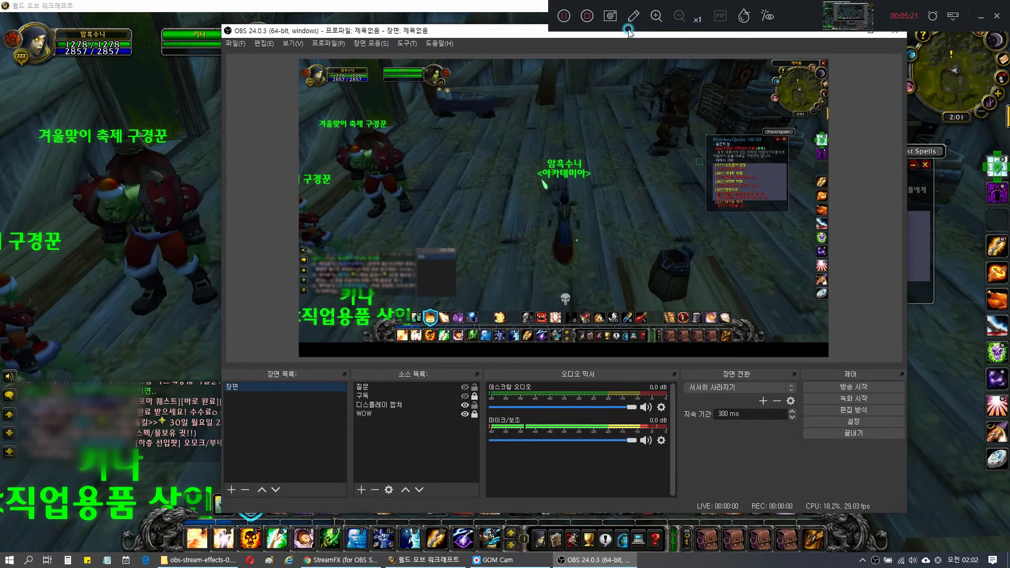
Remove all existing sources from the scene, including 디스플레이 캡쳐, 질문 and WOW, confirming each deletion
{"action": "left_click", "coordinate": [424, 409]}
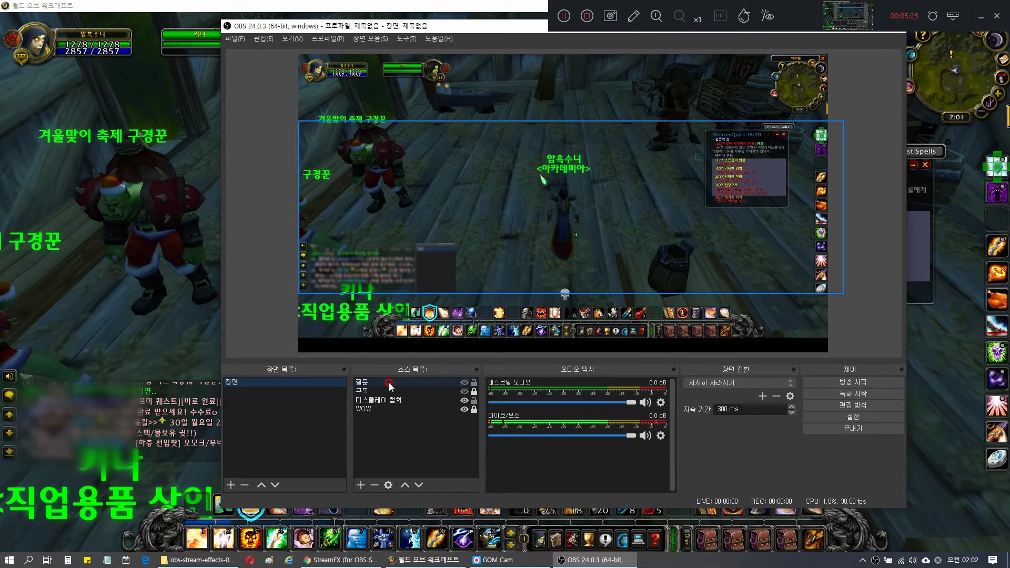
{"action": "left_click", "coordinate": [383, 409]}
{"action": "left_click", "coordinate": [383, 401]}
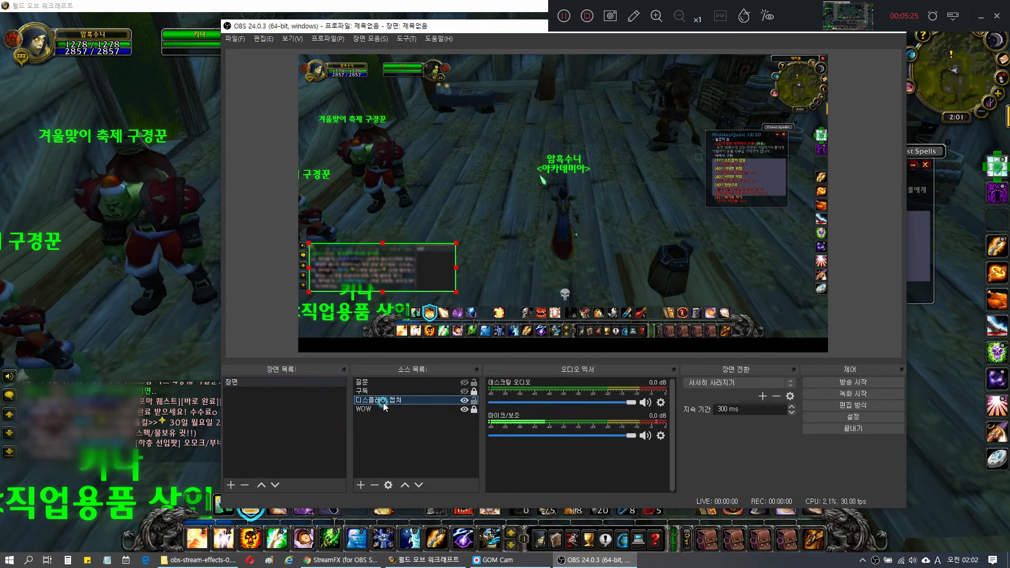
{"action": "left_click", "coordinate": [581, 285]}
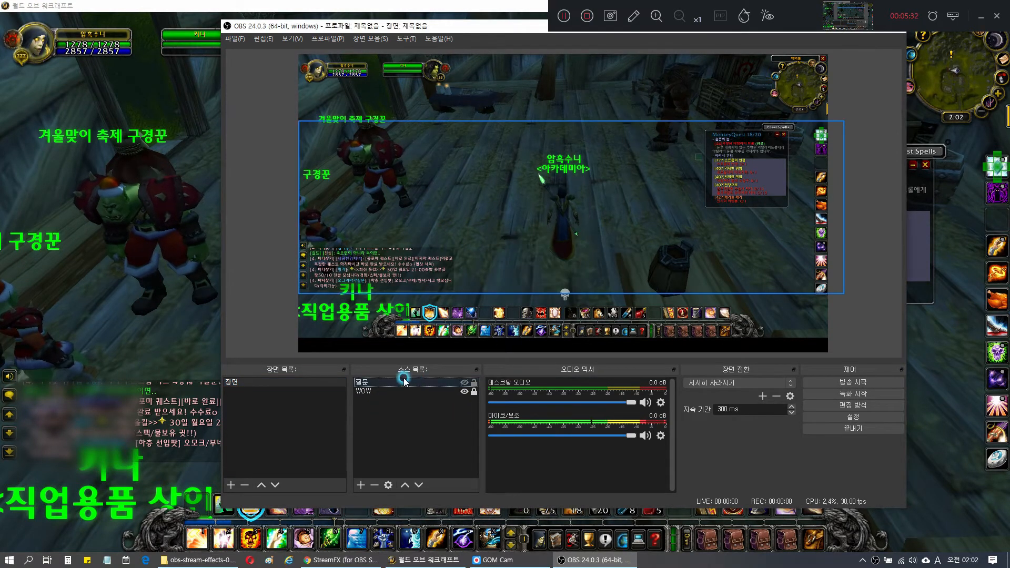
{"action": "left_click", "coordinate": [362, 382]}
{"action": "key", "text": "Delete"}
{"action": "left_click", "coordinate": [569, 283]}
{"action": "left_click", "coordinate": [415, 381]}
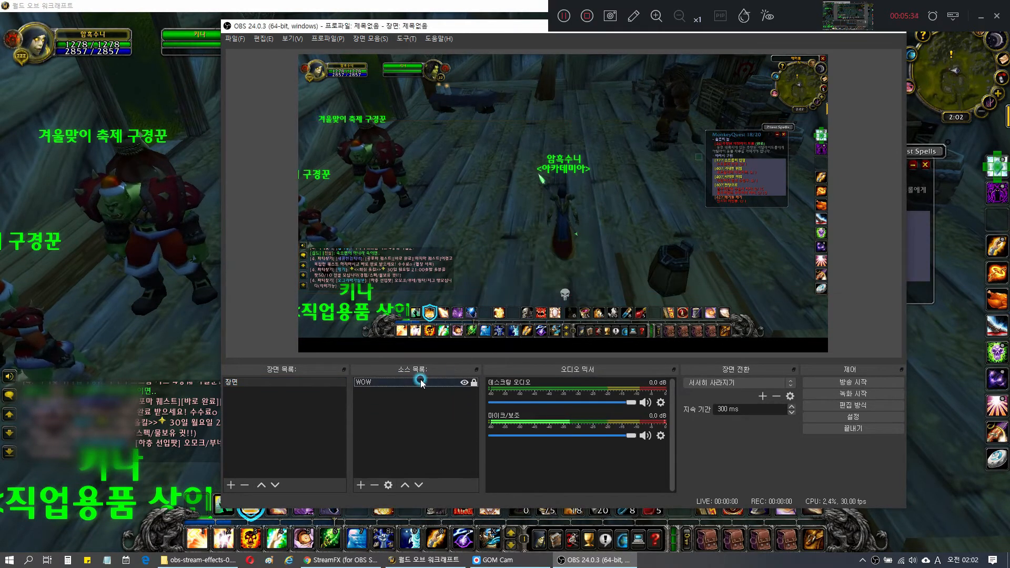
{"action": "key", "text": "Delete"}
{"action": "left_click", "coordinate": [571, 284]}
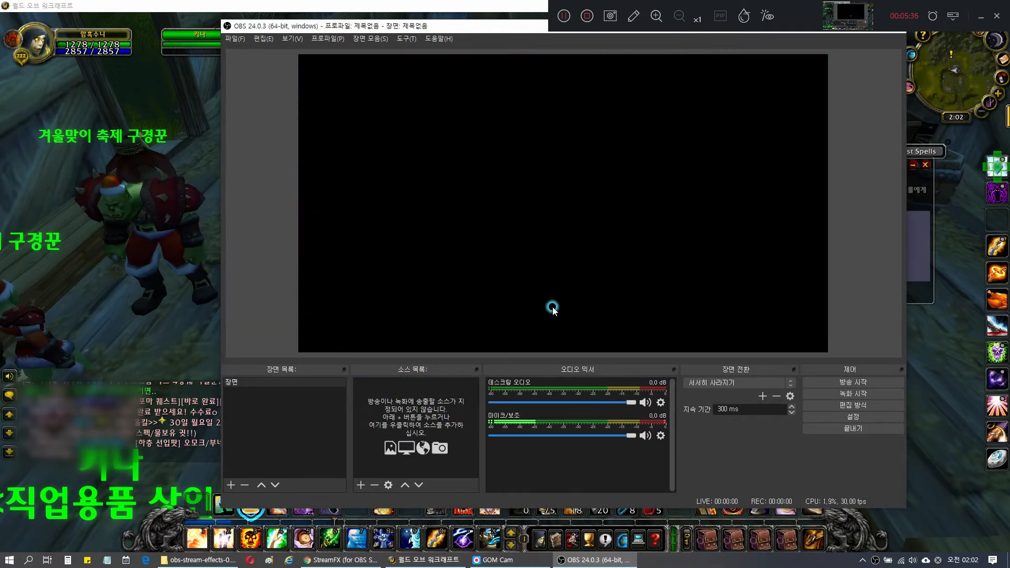
Create a new game capture source (게임 캡쳐) named WOW
{"action": "left_click", "coordinate": [356, 485]}
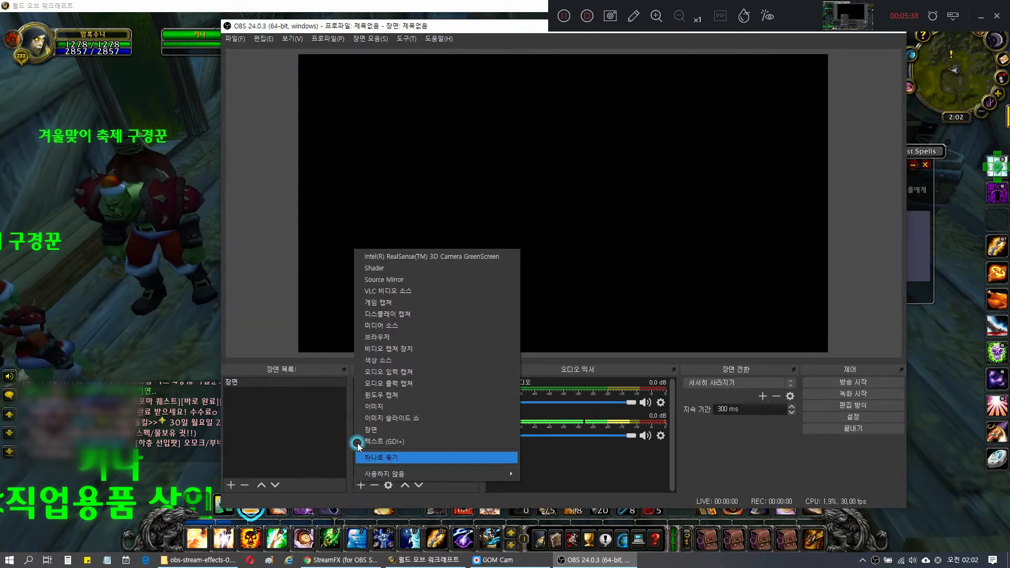
{"action": "left_click", "coordinate": [404, 303]}
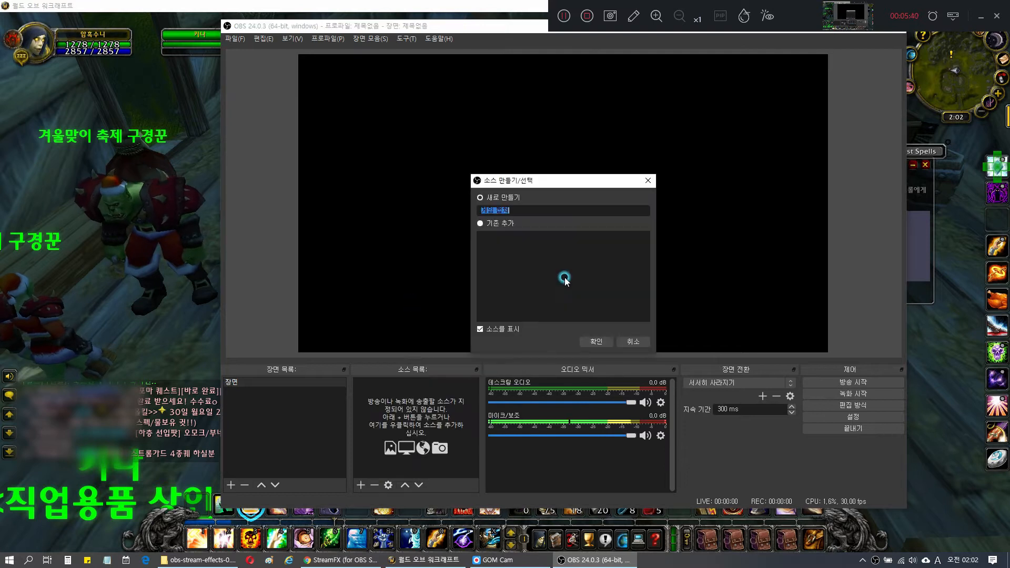
{"action": "left_click", "coordinate": [594, 332]}
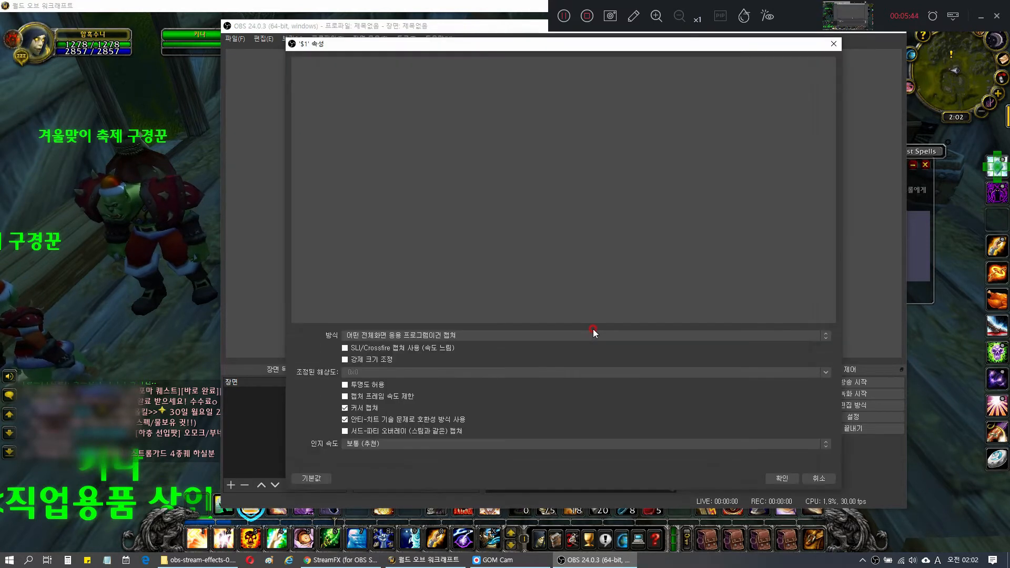
Set the game capture to capture a specific window (특정 창을 캡쳐) and choose [WowClassic.exe]: 월드 오브 워크래프트
{"action": "left_click", "coordinate": [595, 333]}
{"action": "left_click", "coordinate": [585, 351]}
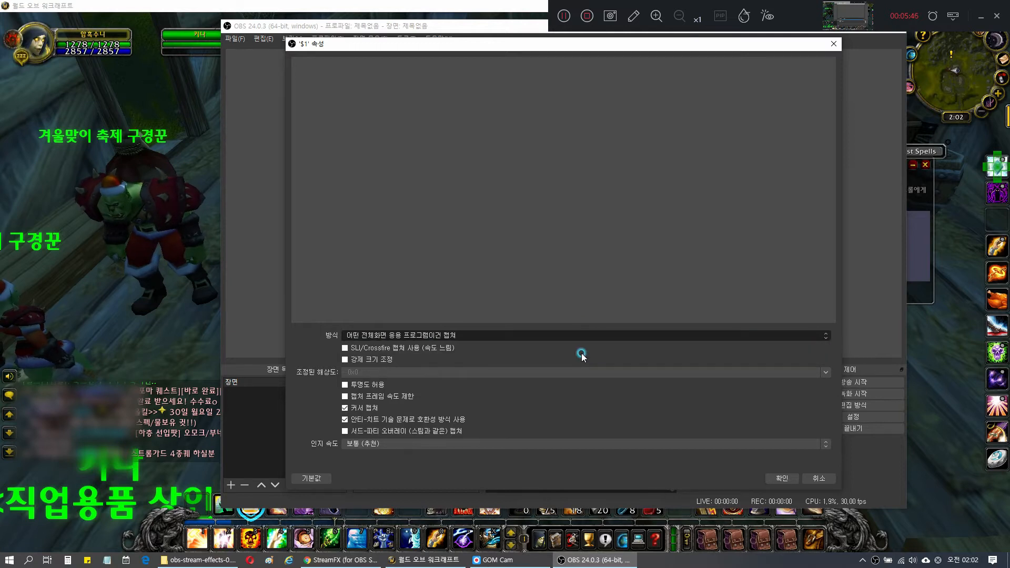
{"action": "left_click", "coordinate": [624, 365]}
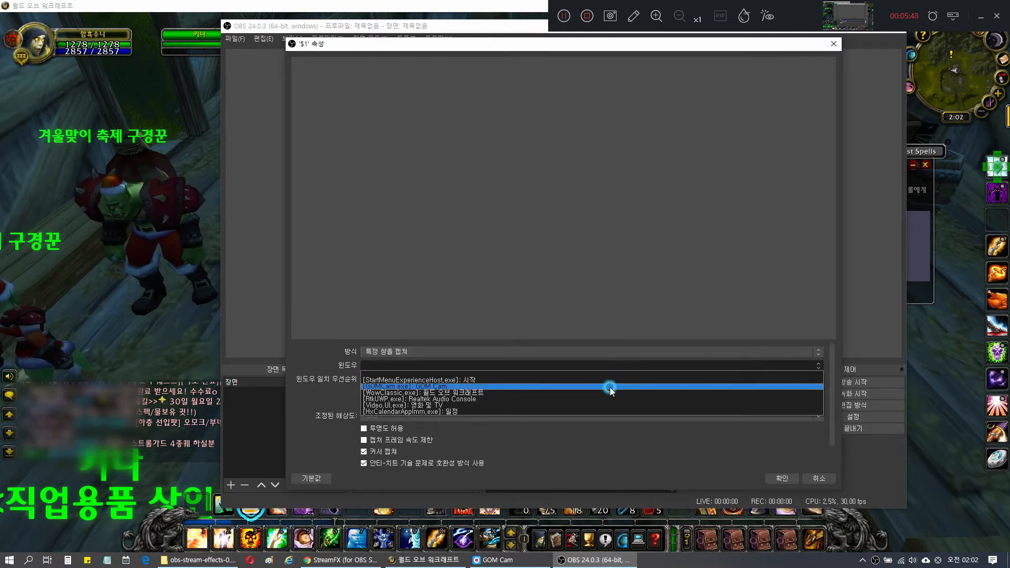
{"action": "left_click", "coordinate": [602, 393]}
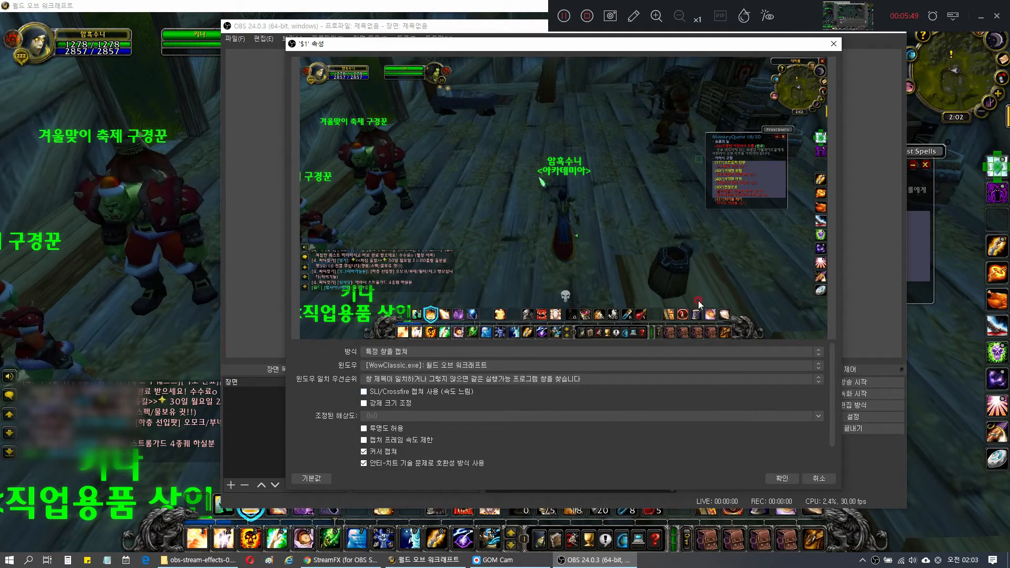
{"action": "left_click", "coordinate": [782, 478]}
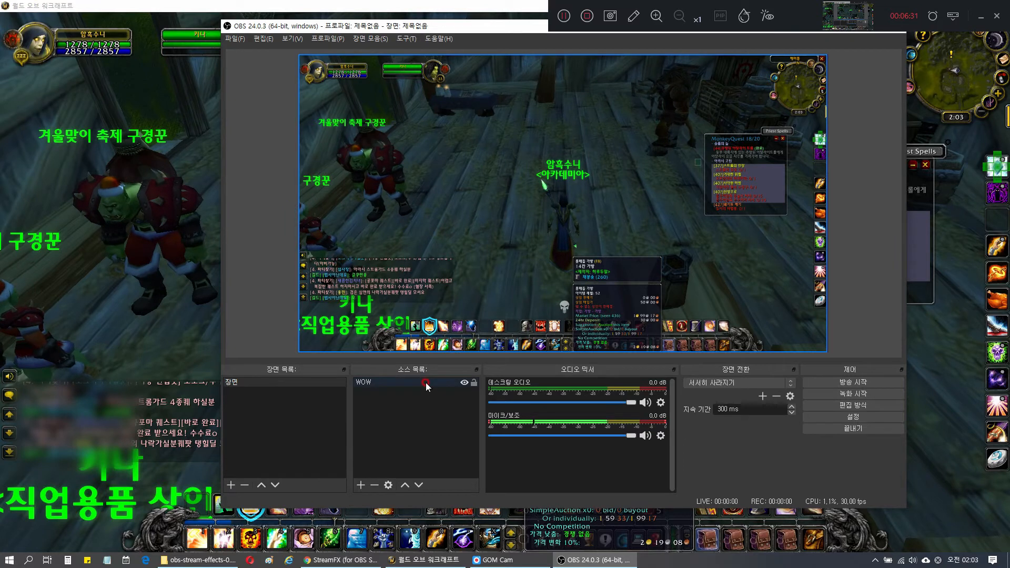
Add a new display capture source (디스플레이 캡쳐) named BLUR and accept its default display settings
{"action": "left_click", "coordinate": [409, 426]}
{"action": "left_click", "coordinate": [362, 485]}
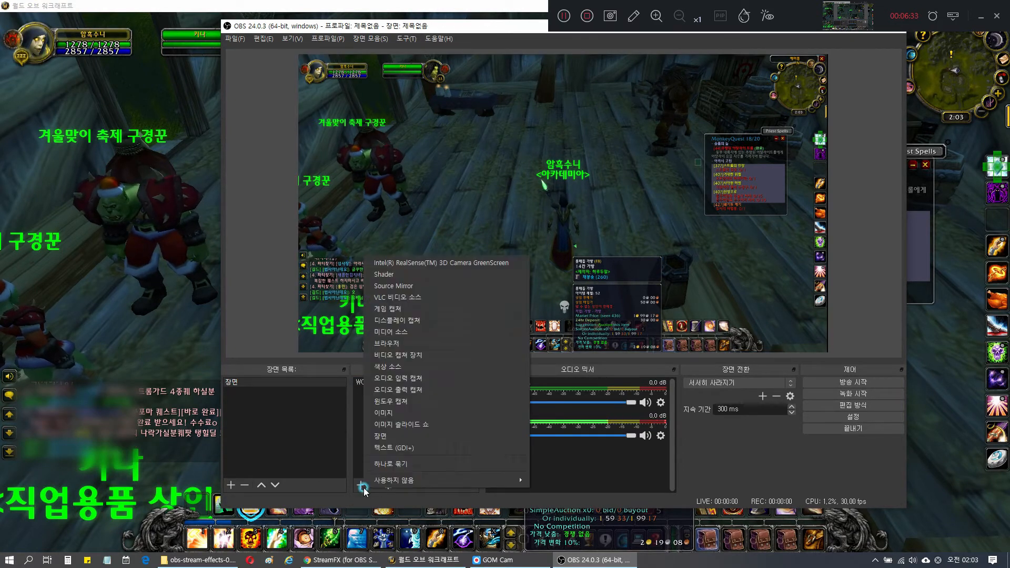
{"action": "left_click", "coordinate": [453, 320]}
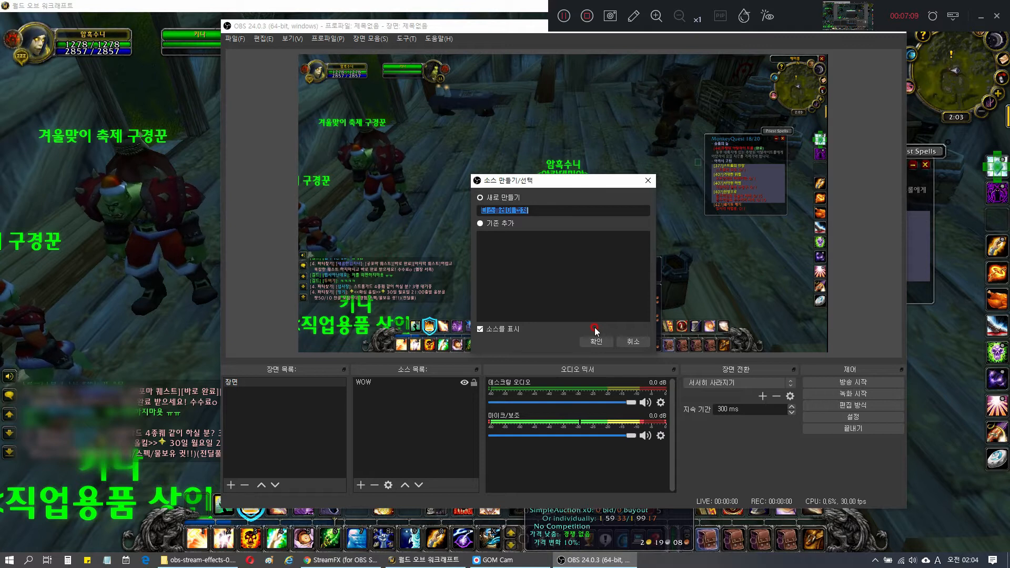
{"action": "type", "text": "Bl"}
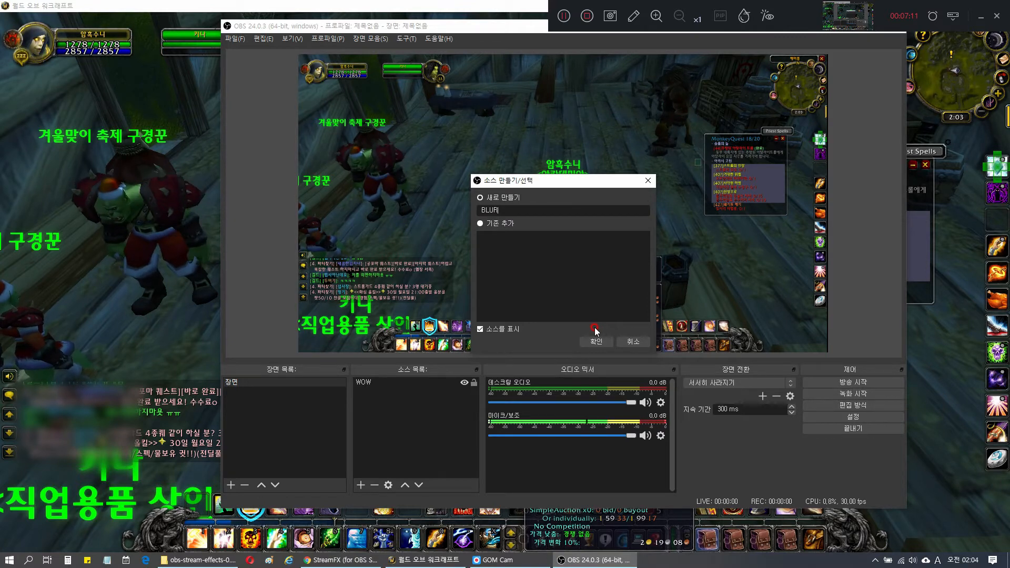
{"action": "key", "text": "Return"}
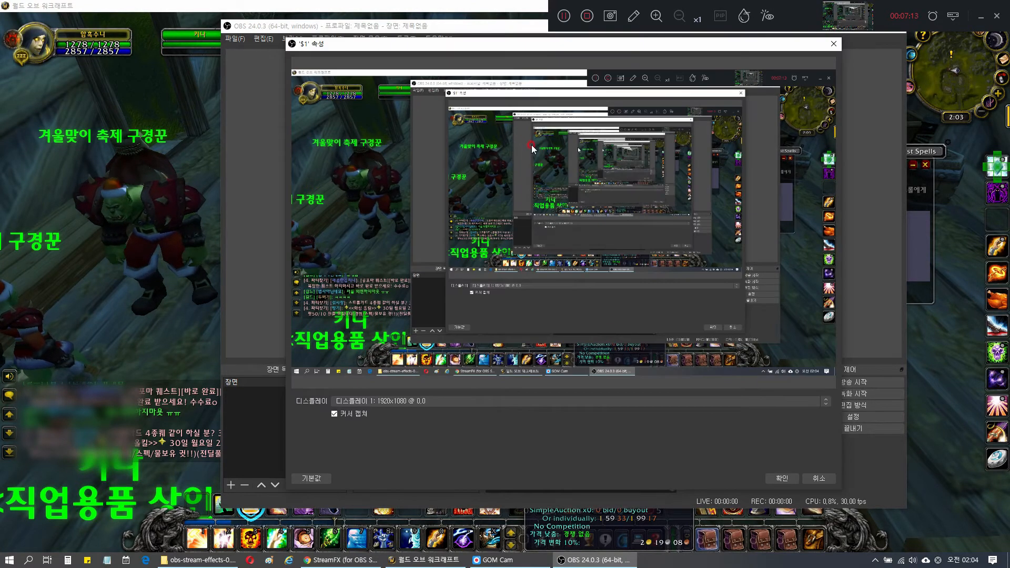
{"action": "left_click", "coordinate": [782, 478]}
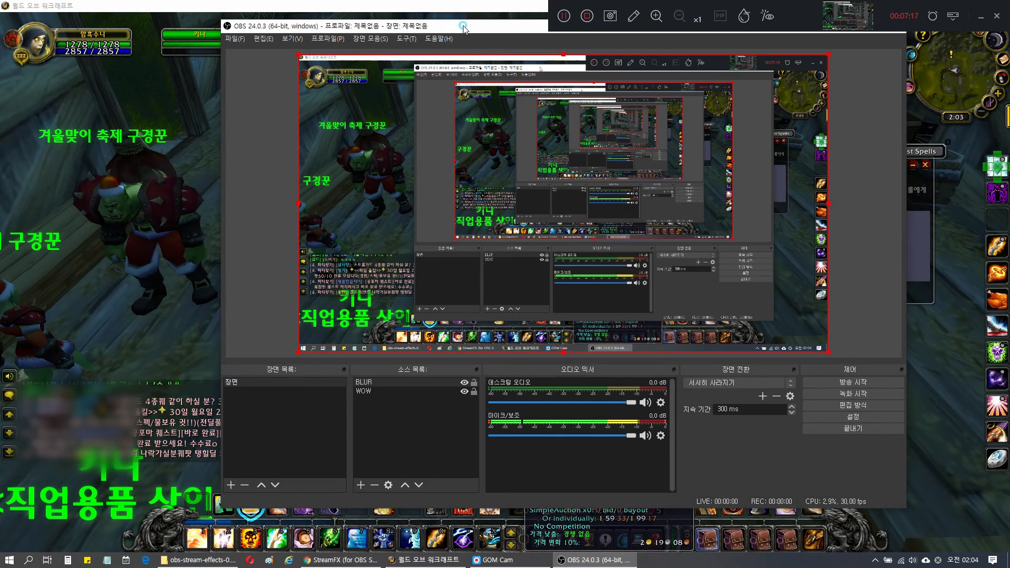
Add a Blur effect filter with its default name to the BLUR display capture source
{"action": "left_click_drag", "start_coordinate": [464, 27], "coordinate": [546, 53]}
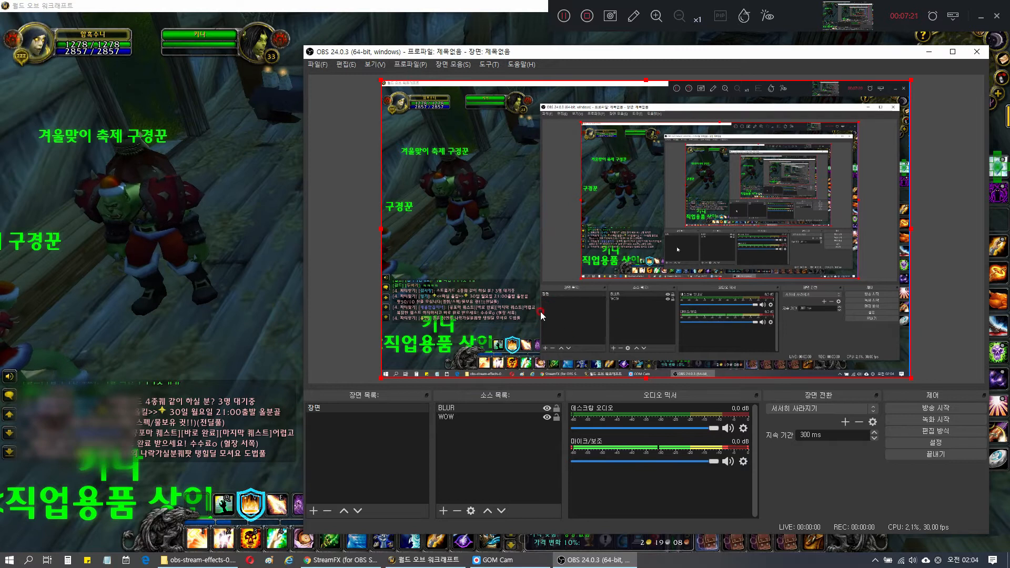
{"action": "right_click", "coordinate": [500, 233]}
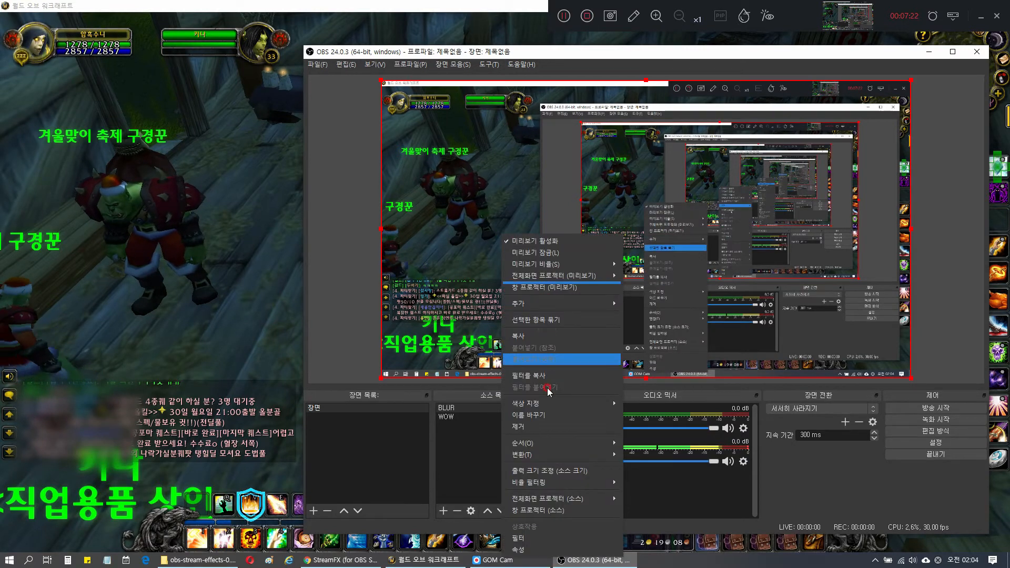
{"action": "left_click", "coordinate": [557, 538]}
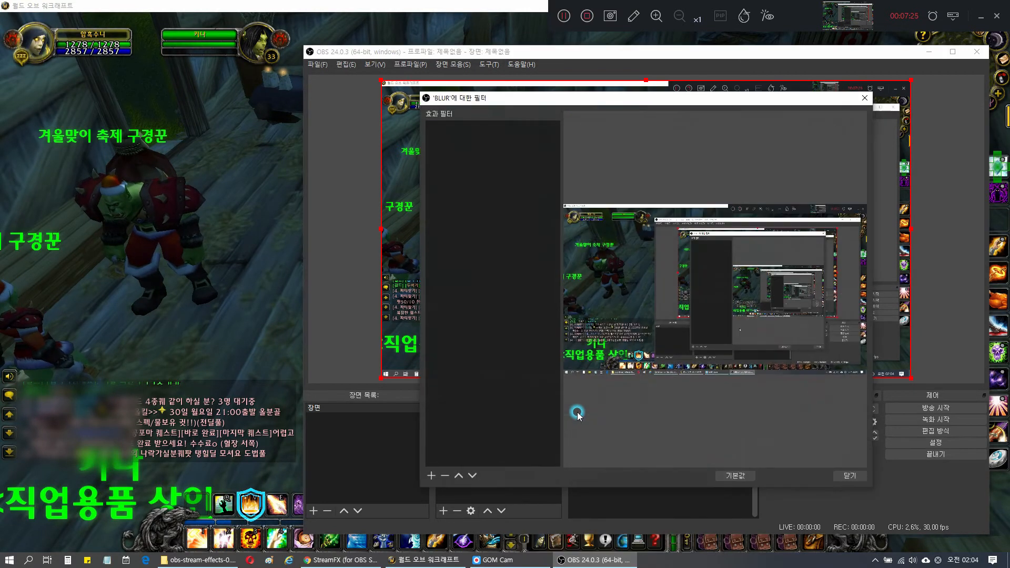
{"action": "left_click", "coordinate": [430, 476]}
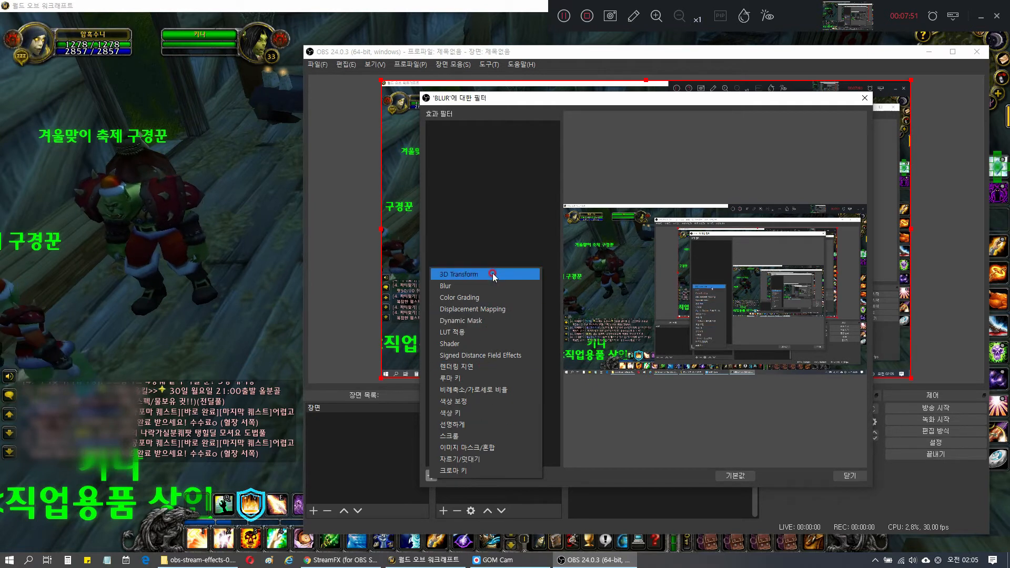
{"action": "left_click", "coordinate": [450, 285]}
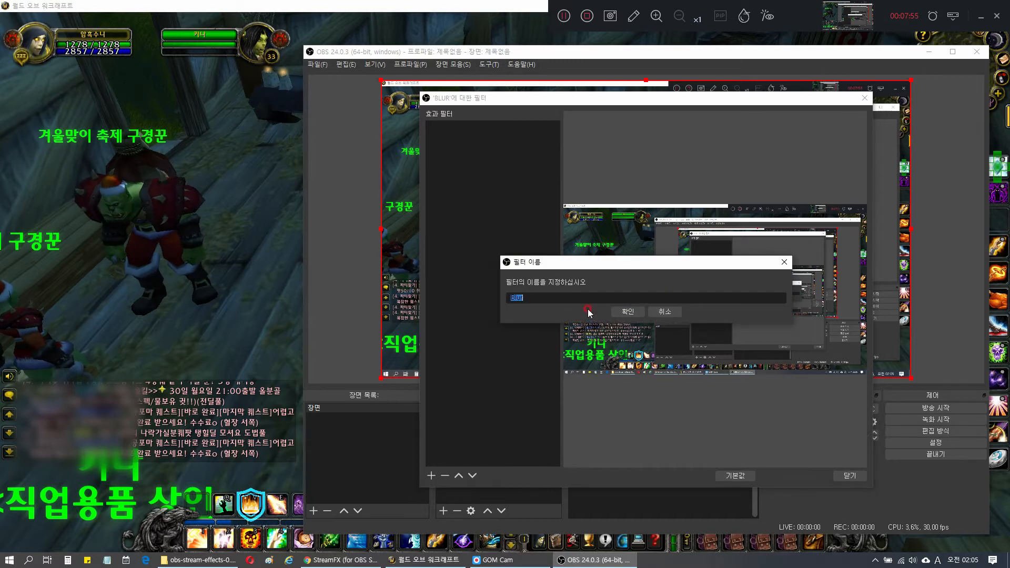
{"action": "left_click", "coordinate": [633, 314]}
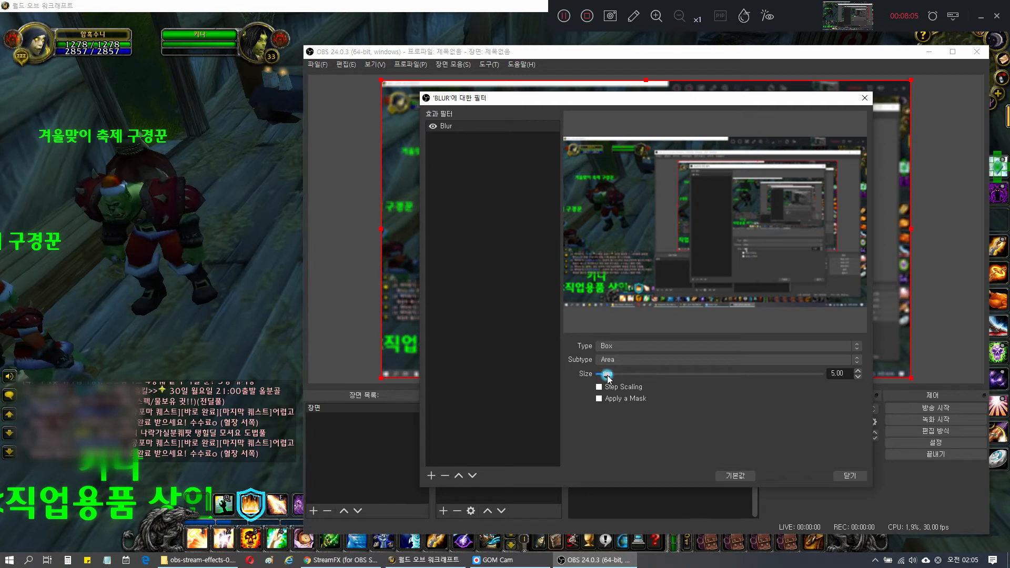
Try different sizes for the Blur filter, set the size to 5, and close the filter window
{"action": "left_click_drag", "start_coordinate": [607, 375], "coordinate": [777, 374]}
{"action": "left_click_drag", "start_coordinate": [624, 381], "coordinate": [610, 378]}
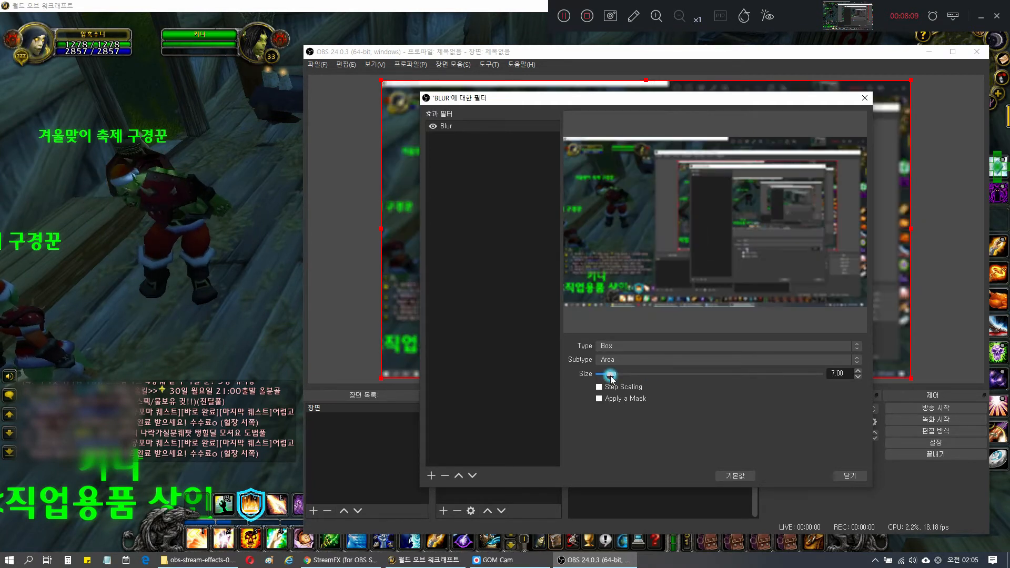
{"action": "left_click", "coordinate": [841, 373]}
{"action": "left_click_drag", "start_coordinate": [845, 373], "coordinate": [786, 375]}
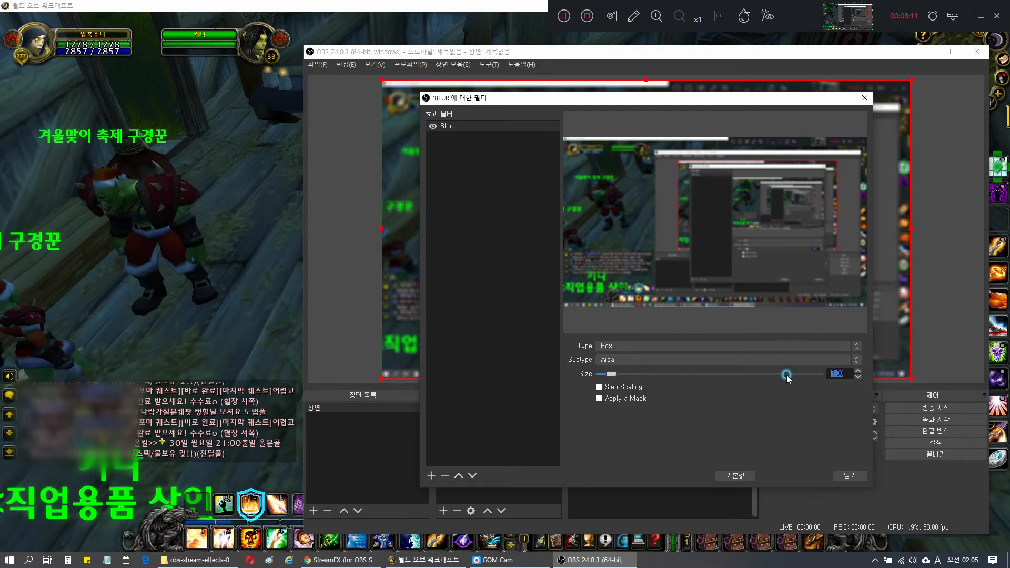
{"action": "type", "text": "5"}
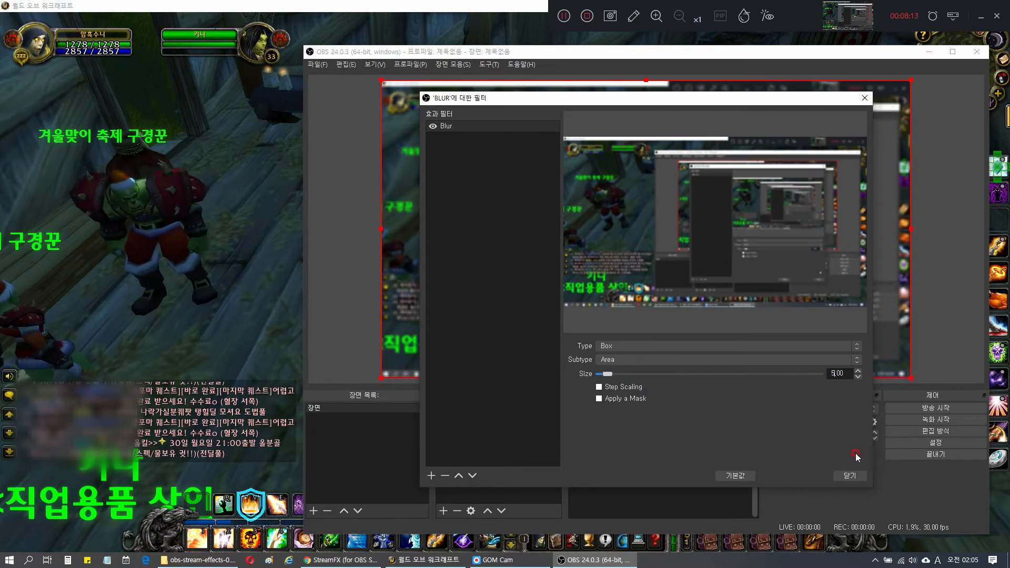
{"action": "left_click", "coordinate": [850, 476]}
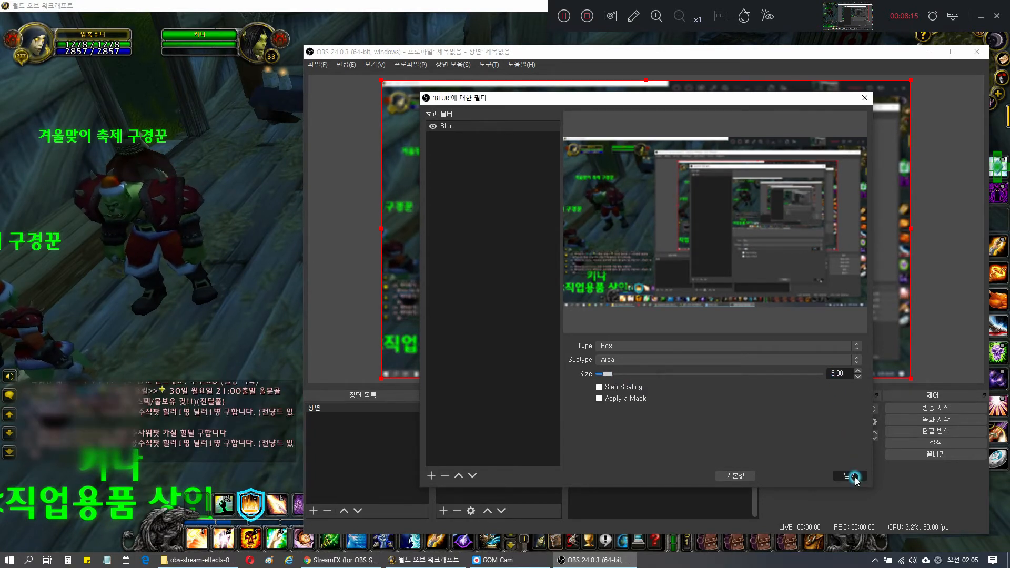
{"action": "left_click", "coordinate": [852, 477]}
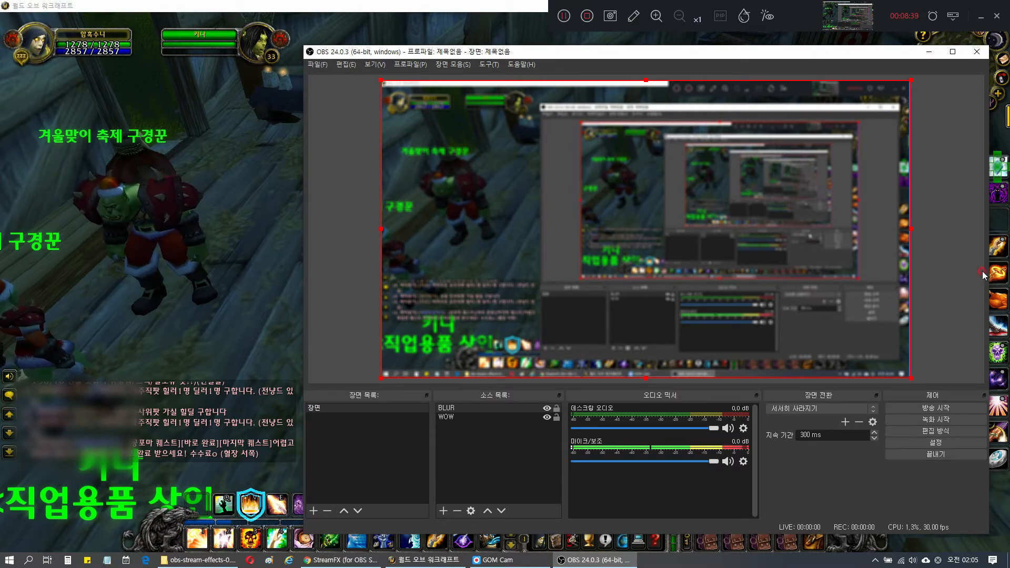
Crop the BLUR source on all four sides so it covers only the game's chat window in the preview
{"action": "left_click_drag", "start_coordinate": [912, 229], "coordinate": [542, 245]}
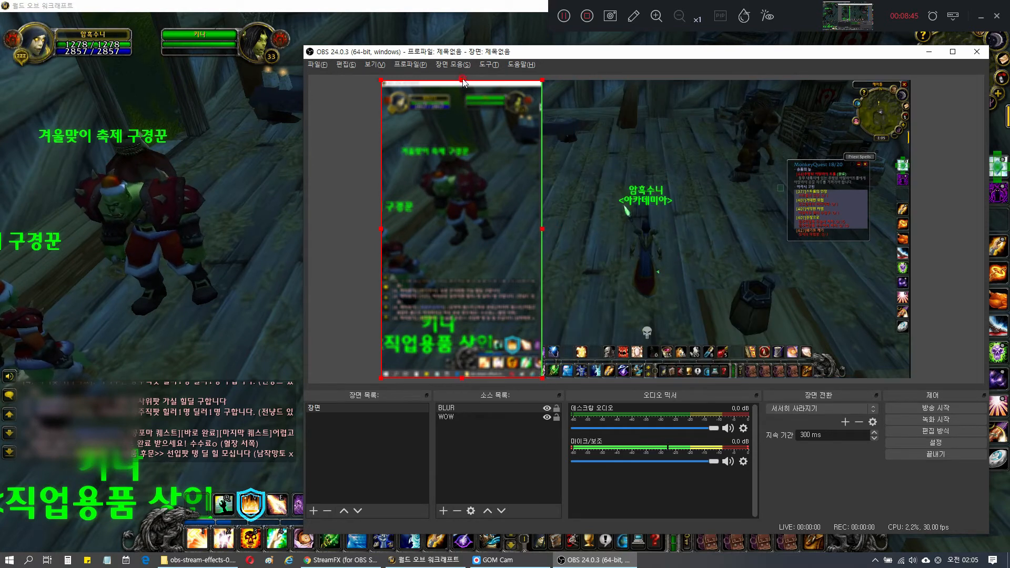
{"action": "left_click_drag", "start_coordinate": [462, 80], "coordinate": [465, 276]}
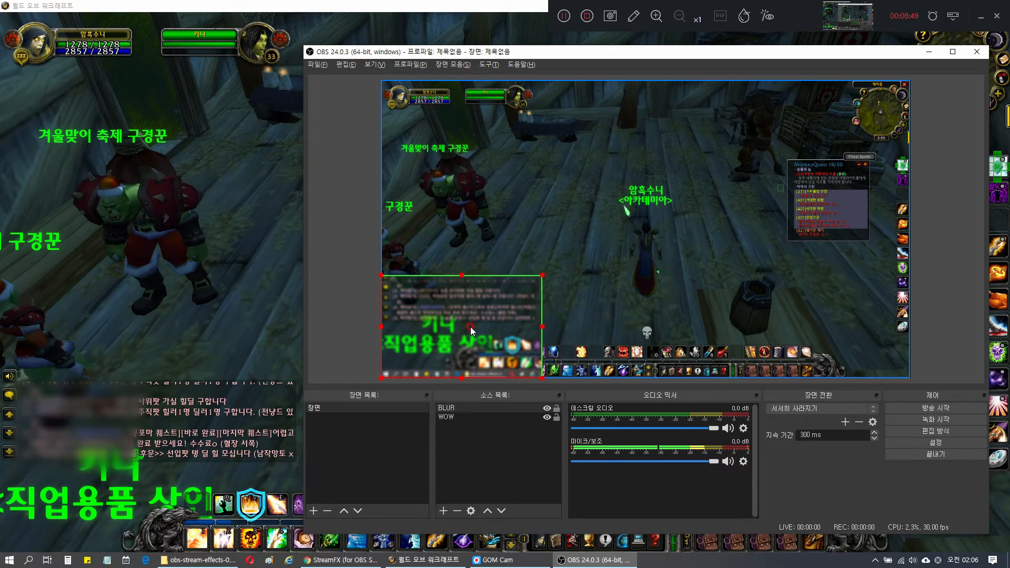
{"action": "left_click_drag", "start_coordinate": [461, 377], "coordinate": [461, 327]}
{"action": "left_click_drag", "start_coordinate": [383, 305], "coordinate": [390, 303]}
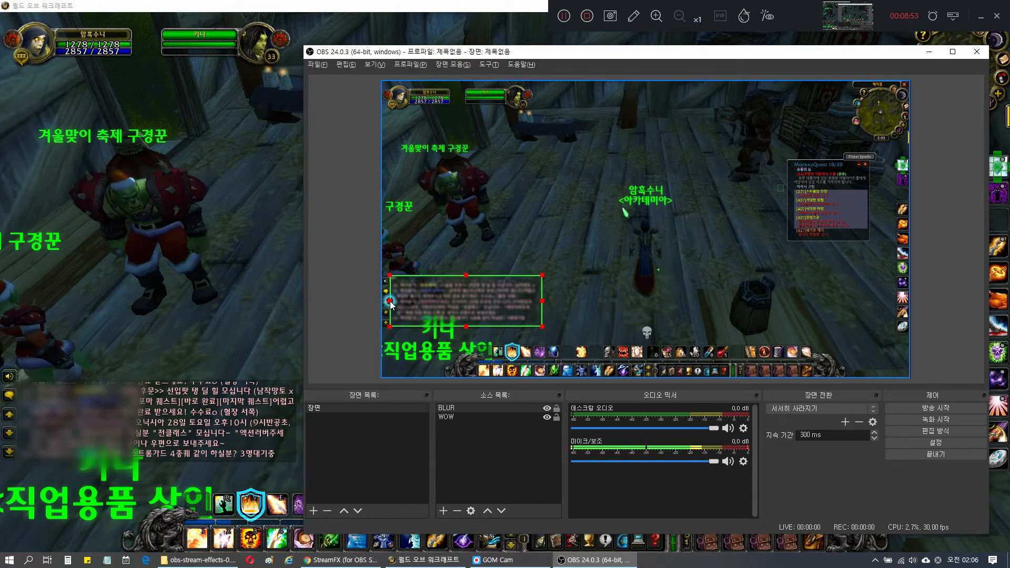
{"action": "left_click", "coordinate": [621, 304]}
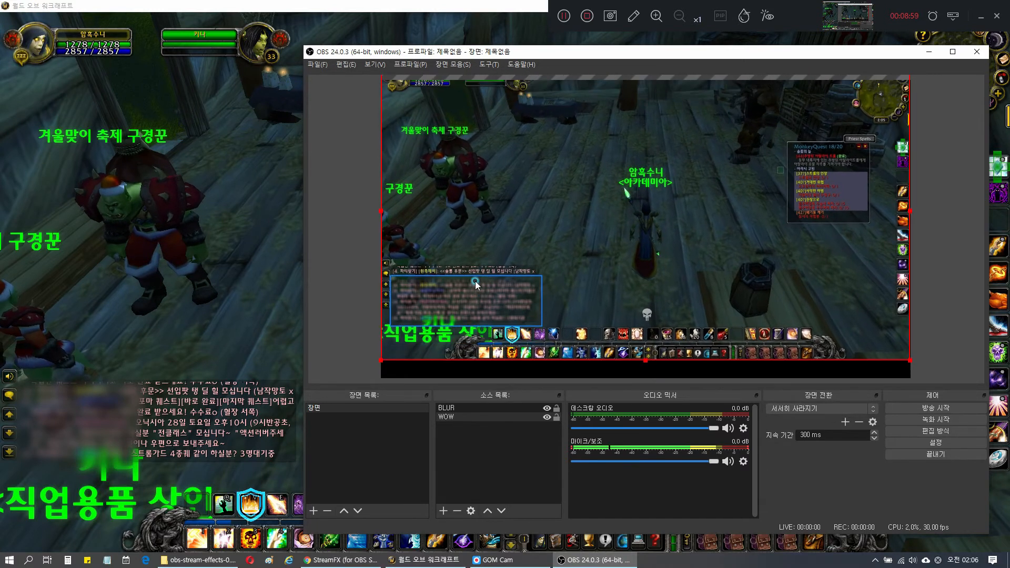
Lock the WOW source, then move the BLUR region off the chat window and back over it in the preview
{"action": "left_click", "coordinate": [552, 418]}
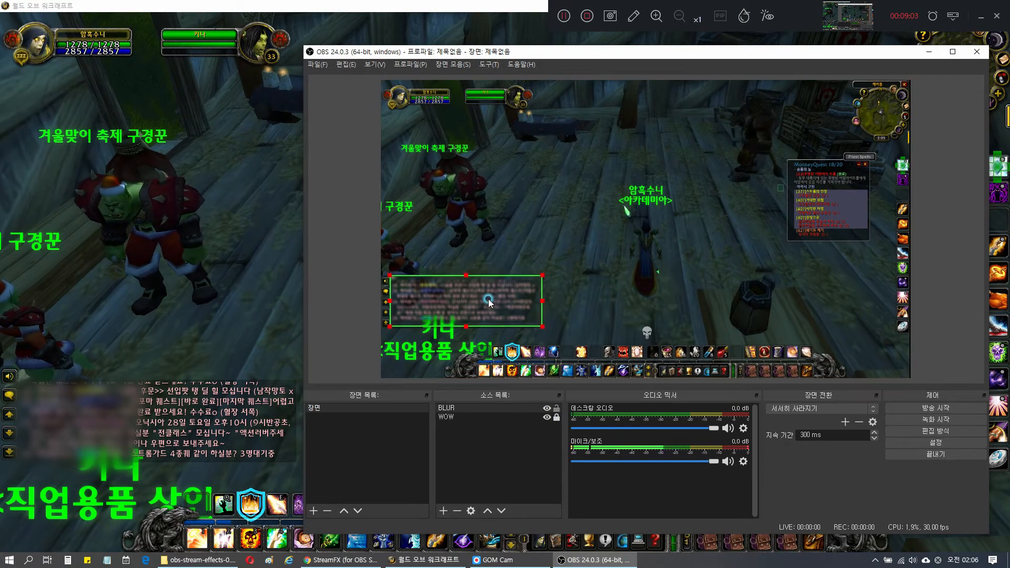
{"action": "left_click_drag", "start_coordinate": [475, 301], "coordinate": [628, 300]}
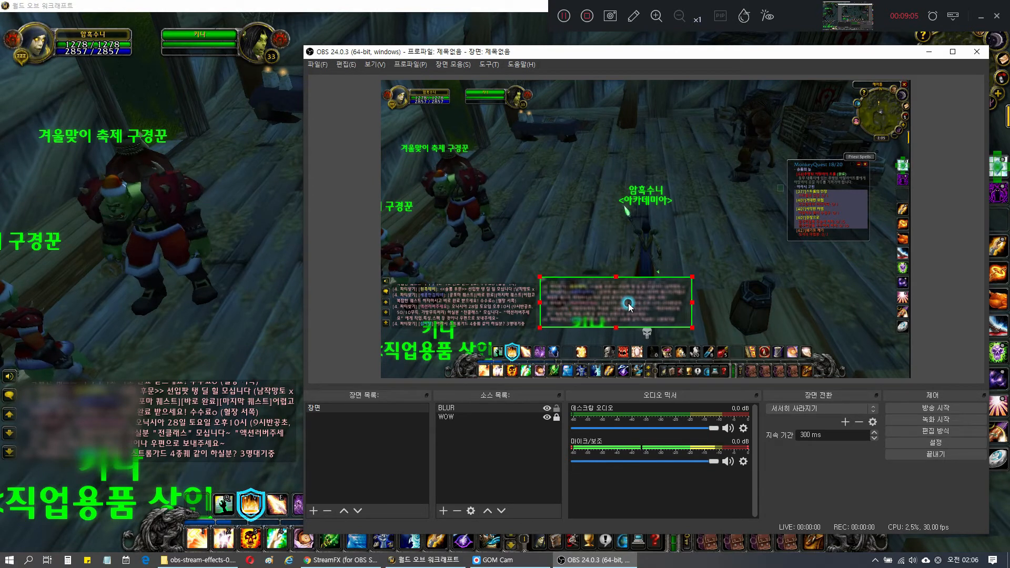
{"action": "left_click", "coordinate": [571, 306]}
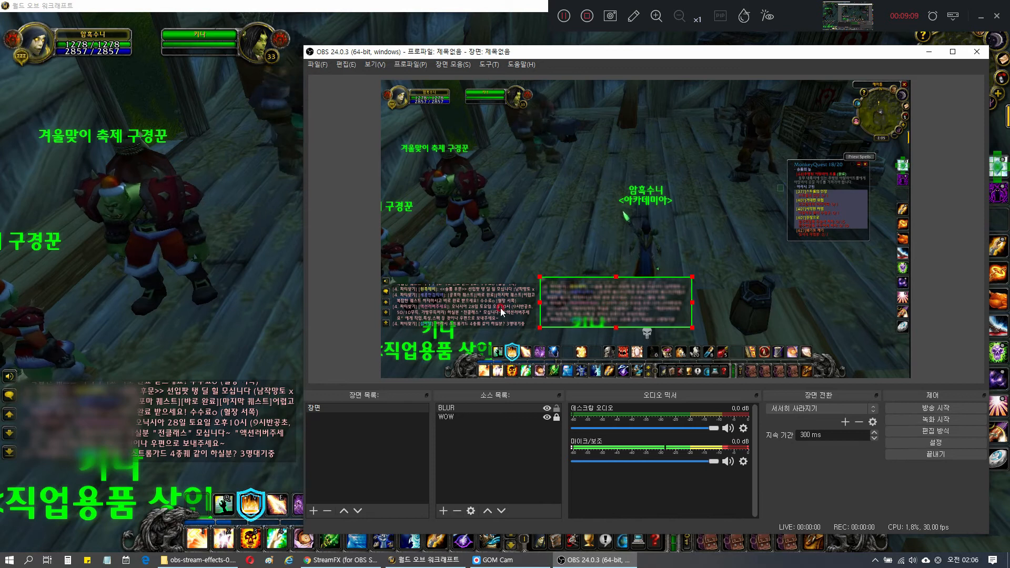
{"action": "left_click", "coordinate": [477, 291]}
{"action": "left_click_drag", "start_coordinate": [623, 304], "coordinate": [472, 306]}
{"action": "left_click", "coordinate": [592, 313]}
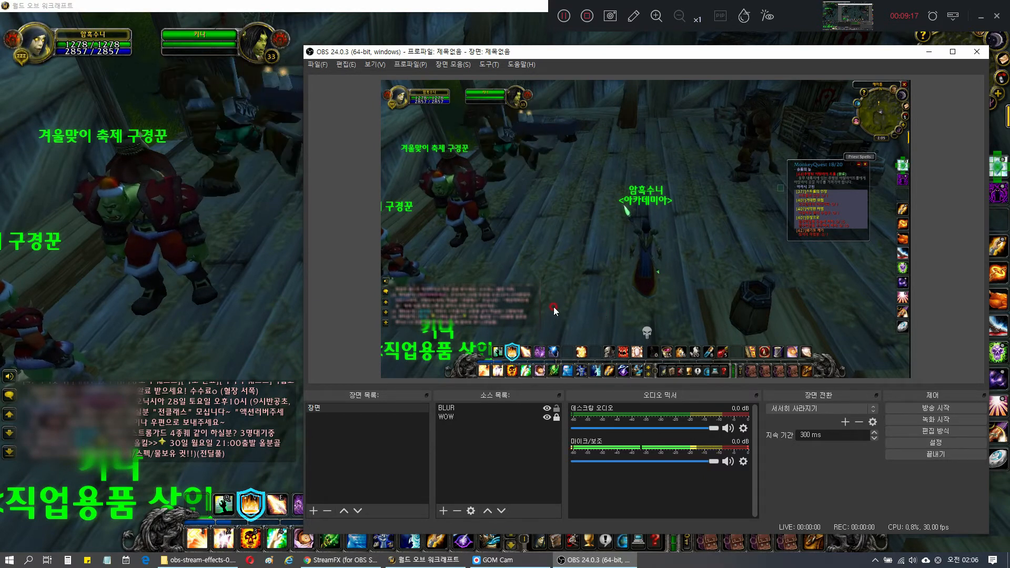
{"action": "left_click", "coordinate": [473, 326]}
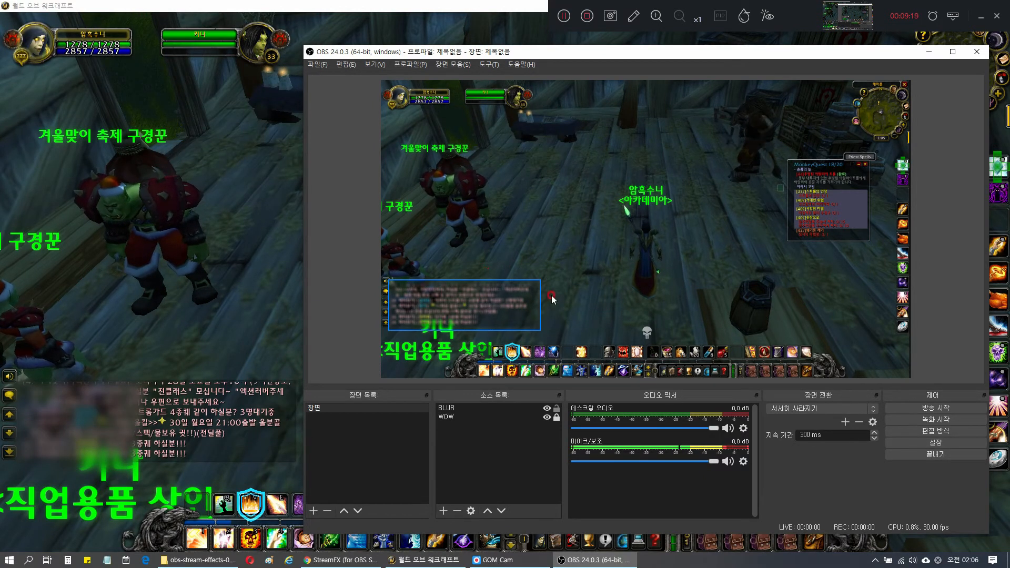
{"action": "left_click", "coordinate": [851, 257]}
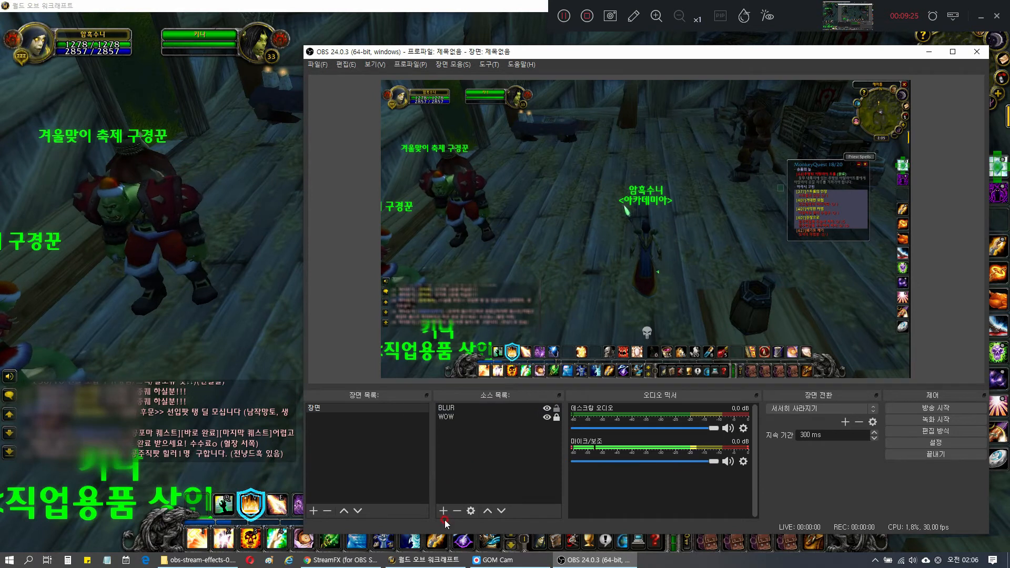
Add a second display capture (디스플레이 캡쳐) that reuses the existing BLUR source
{"action": "left_click", "coordinate": [448, 408]}
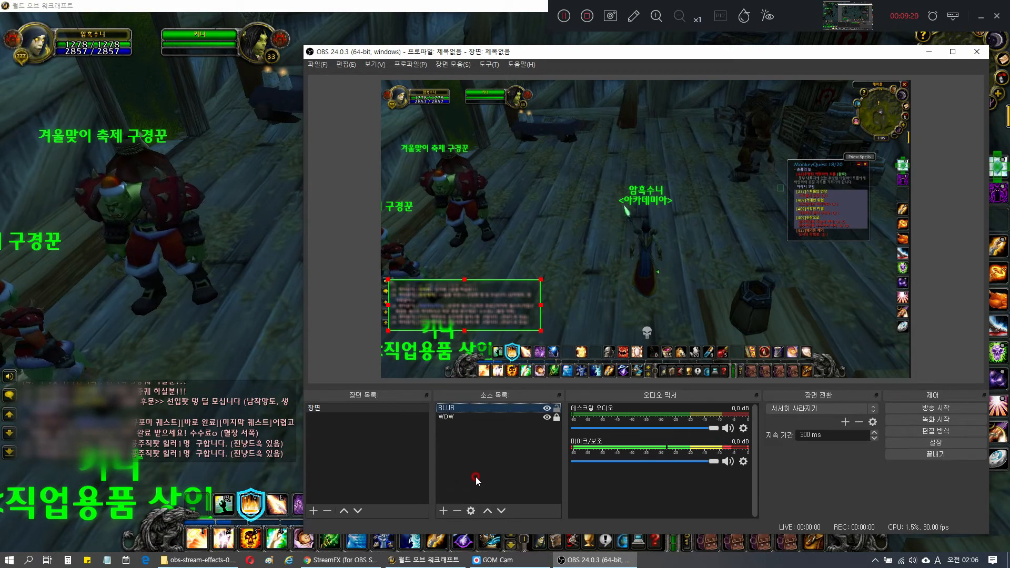
{"action": "left_click", "coordinate": [443, 511]}
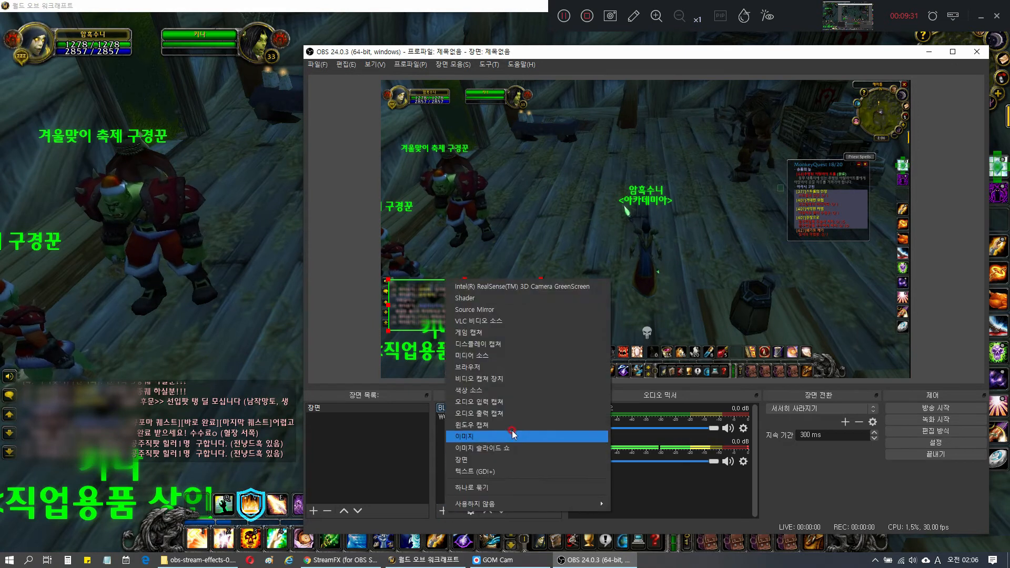
{"action": "left_click", "coordinate": [503, 346]}
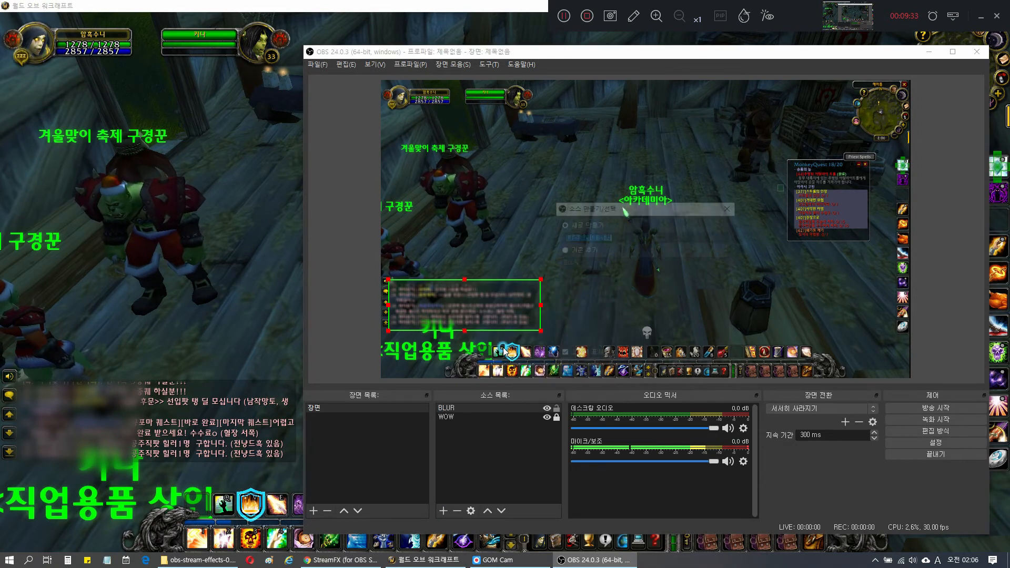
{"action": "left_click", "coordinate": [562, 250]}
{"action": "left_click", "coordinate": [578, 261]}
{"action": "left_click", "coordinate": [679, 368]}
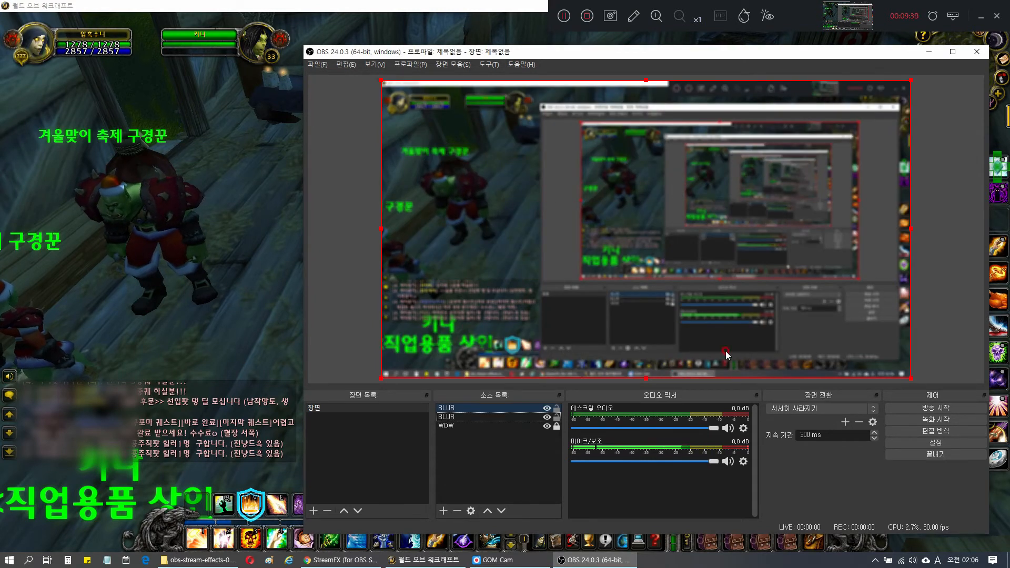
Crop the second BLUR source on all four sides so it covers only the game's MonkeyQuest tracker
{"action": "left_click_drag", "start_coordinate": [731, 56], "coordinate": [474, 59]}
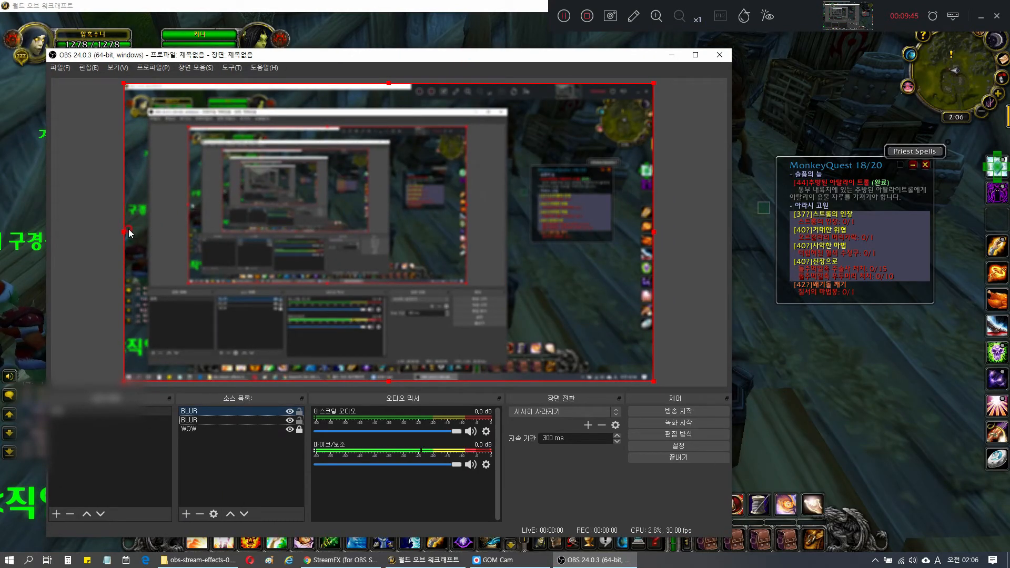
{"action": "left_click_drag", "start_coordinate": [129, 231], "coordinate": [529, 267]}
{"action": "left_click_drag", "start_coordinate": [592, 84], "coordinate": [592, 162]}
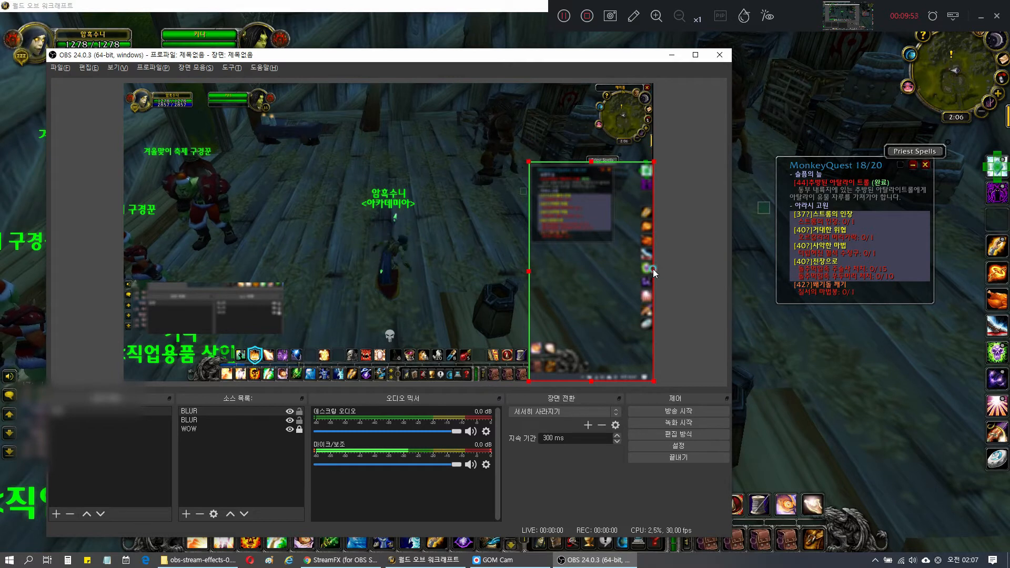
{"action": "left_click_drag", "start_coordinate": [652, 270], "coordinate": [614, 271]}
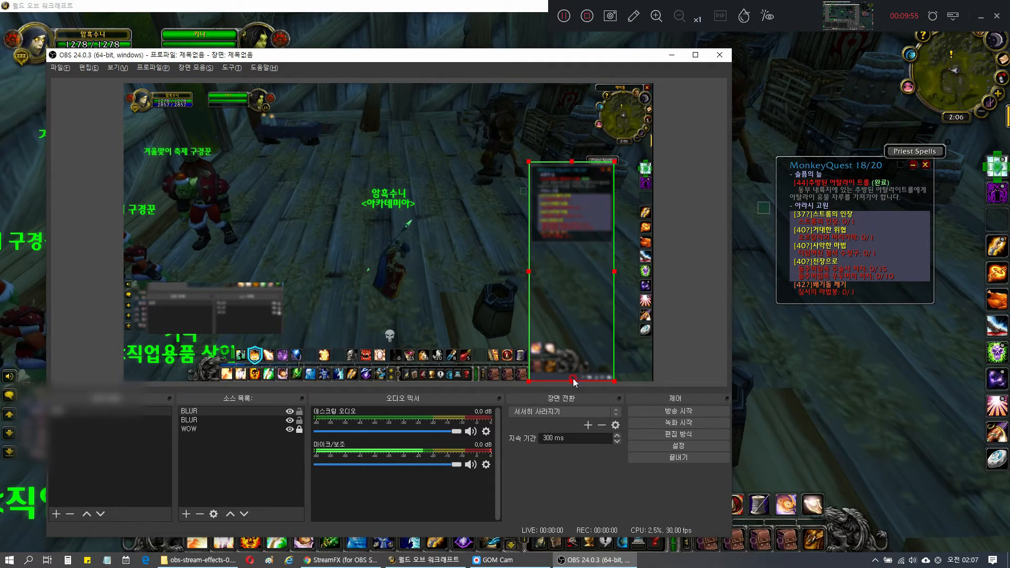
{"action": "left_click_drag", "start_coordinate": [576, 380], "coordinate": [575, 243]}
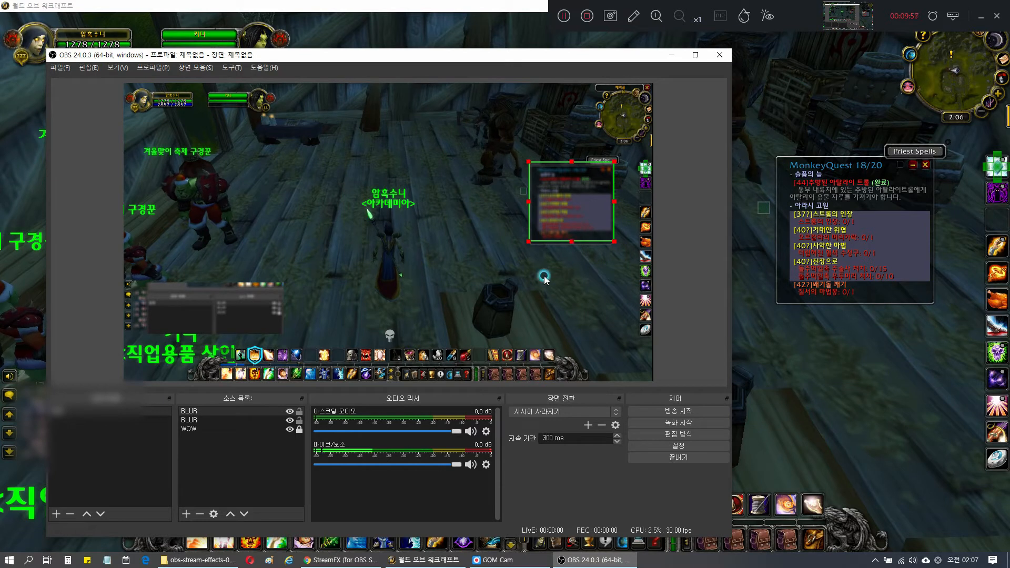
{"action": "left_click", "coordinate": [495, 273]}
Reposition the OBS window over the game and check what the two blurred regions capture in the preview
{"action": "left_click", "coordinate": [511, 54]}
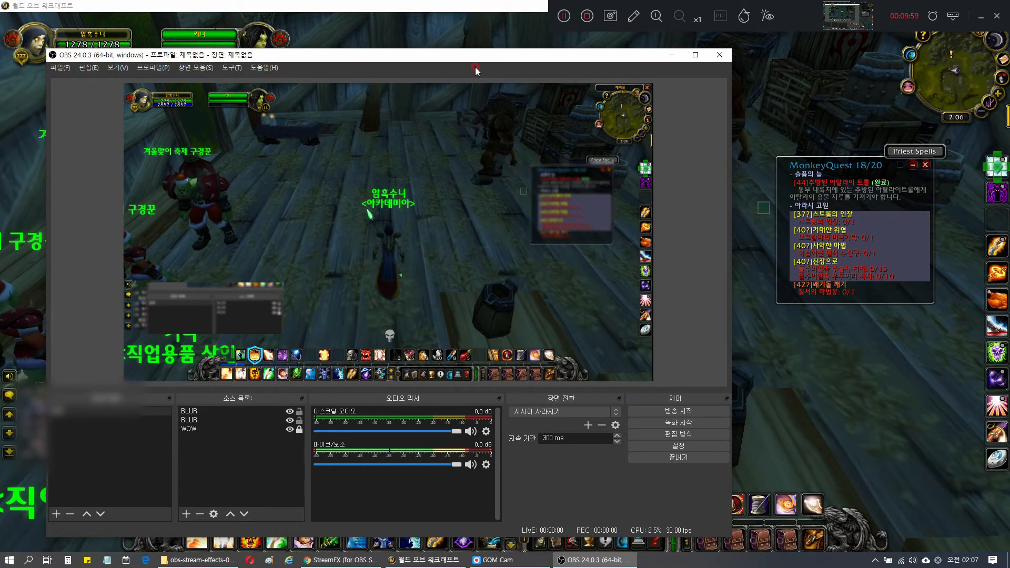
{"action": "left_click_drag", "start_coordinate": [316, 57], "coordinate": [385, 41]}
{"action": "left_click", "coordinate": [652, 184]}
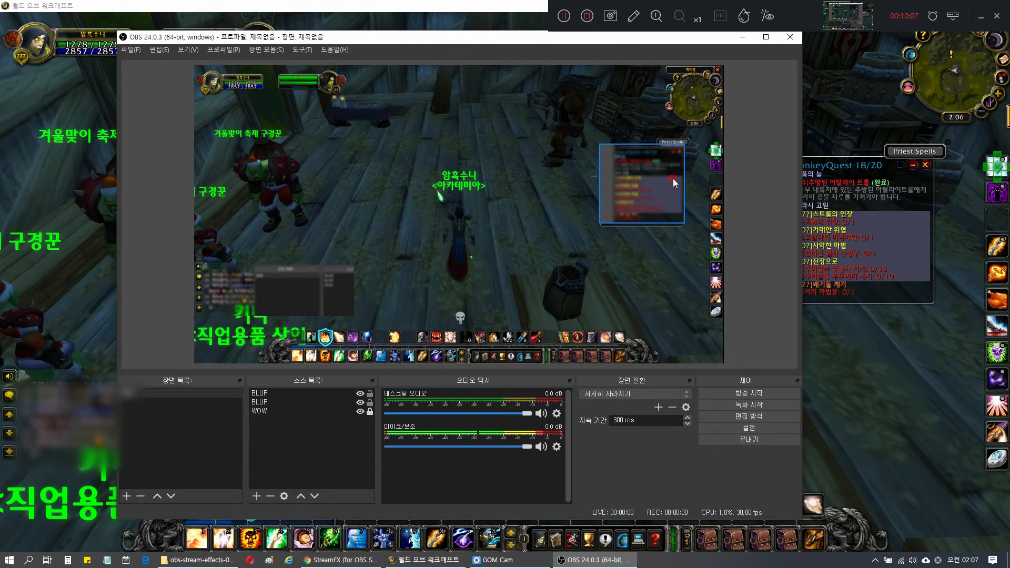
{"action": "left_click", "coordinate": [201, 298]}
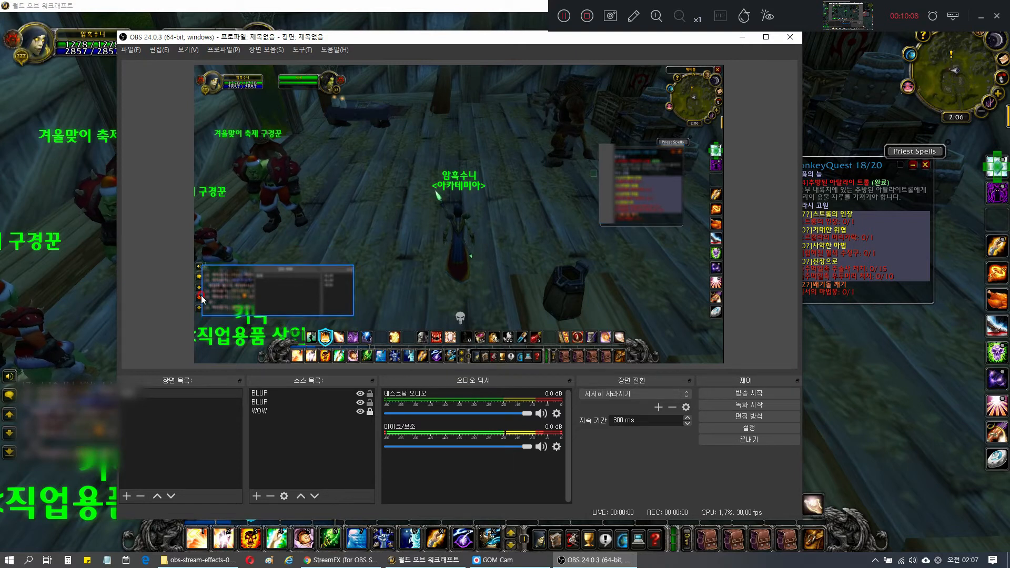
{"action": "left_click", "coordinate": [434, 205]}
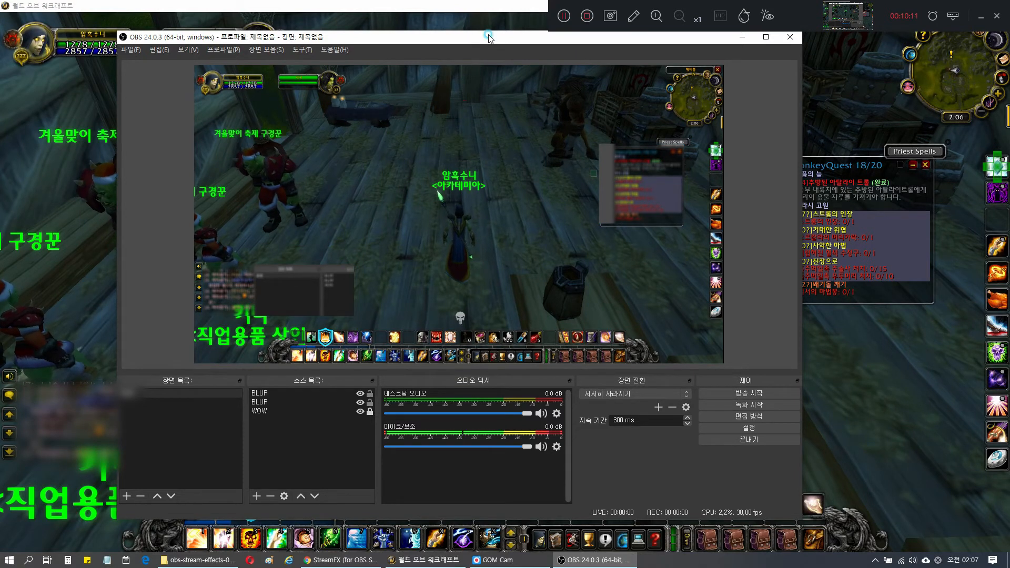
{"action": "left_click_drag", "start_coordinate": [489, 37], "coordinate": [501, 33]}
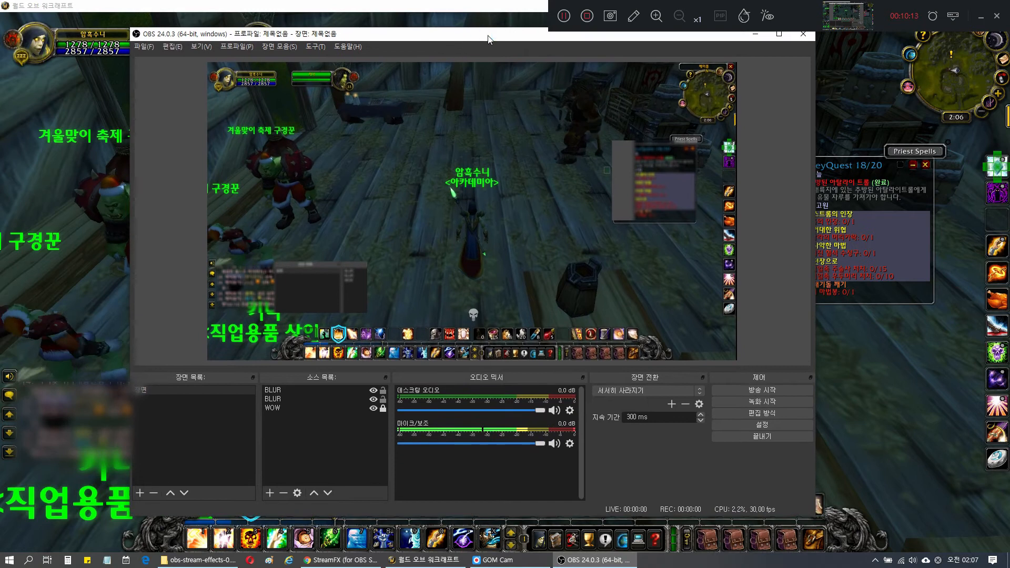
{"action": "left_click_drag", "start_coordinate": [489, 36], "coordinate": [489, 33]}
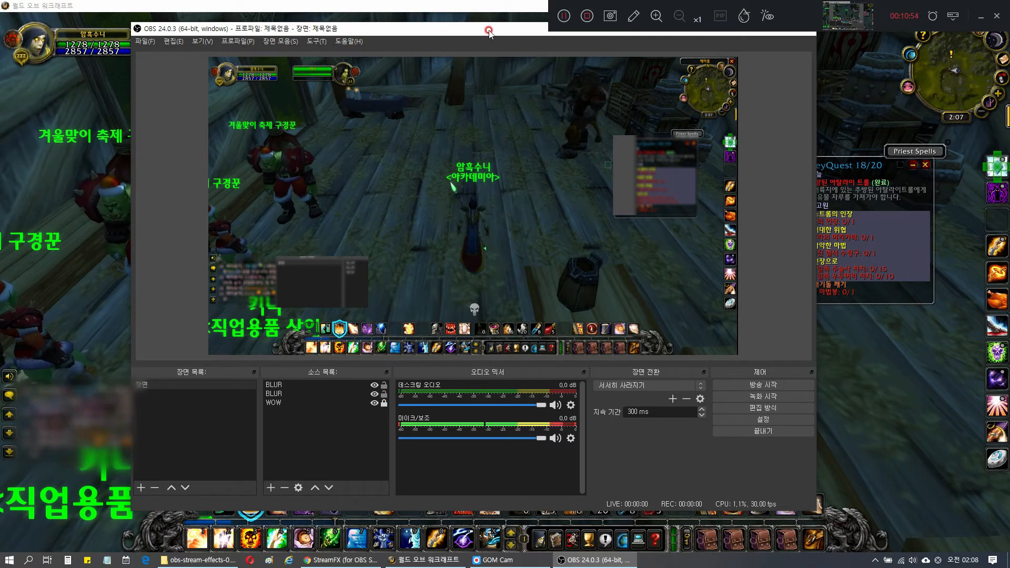
Delete both BLUR sources from the scene, leaving only the WOW source
{"action": "key", "text": "Delete"}
{"action": "left_click", "coordinate": [485, 285]}
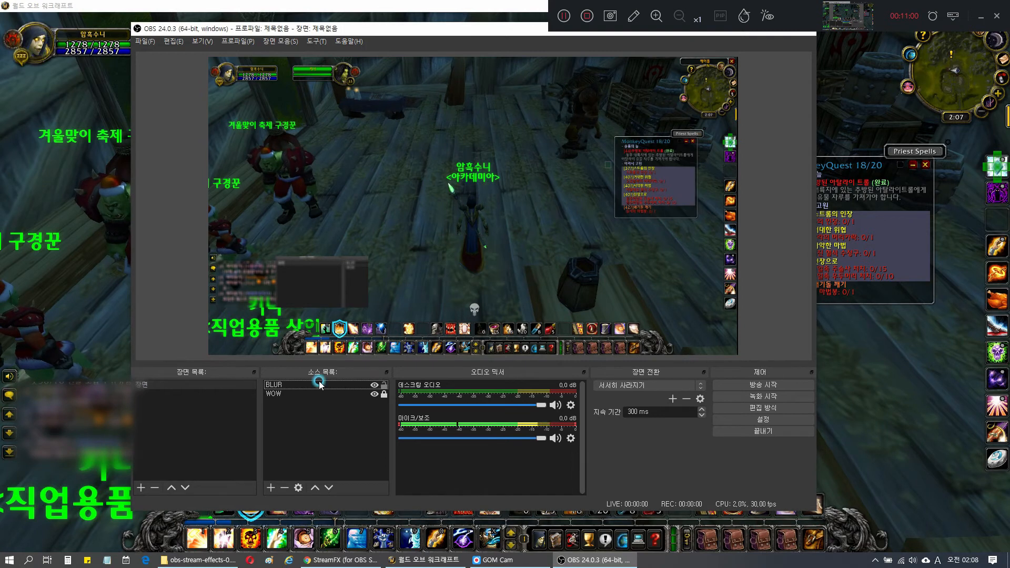
{"action": "key", "text": "Delete"}
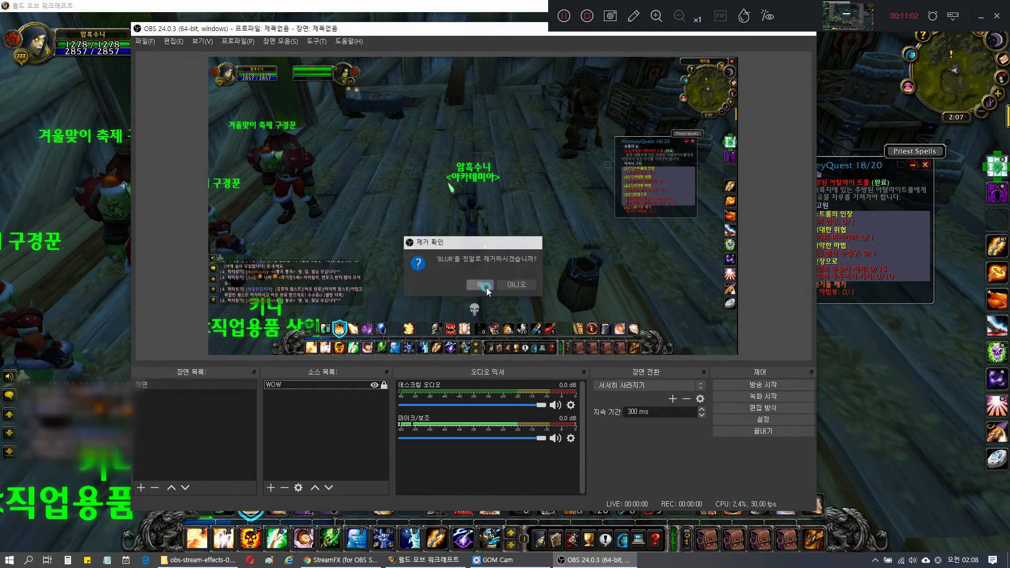
{"action": "left_click", "coordinate": [486, 287]}
Add a new scene named blur
{"action": "left_click_drag", "start_coordinate": [498, 30], "coordinate": [568, 41]}
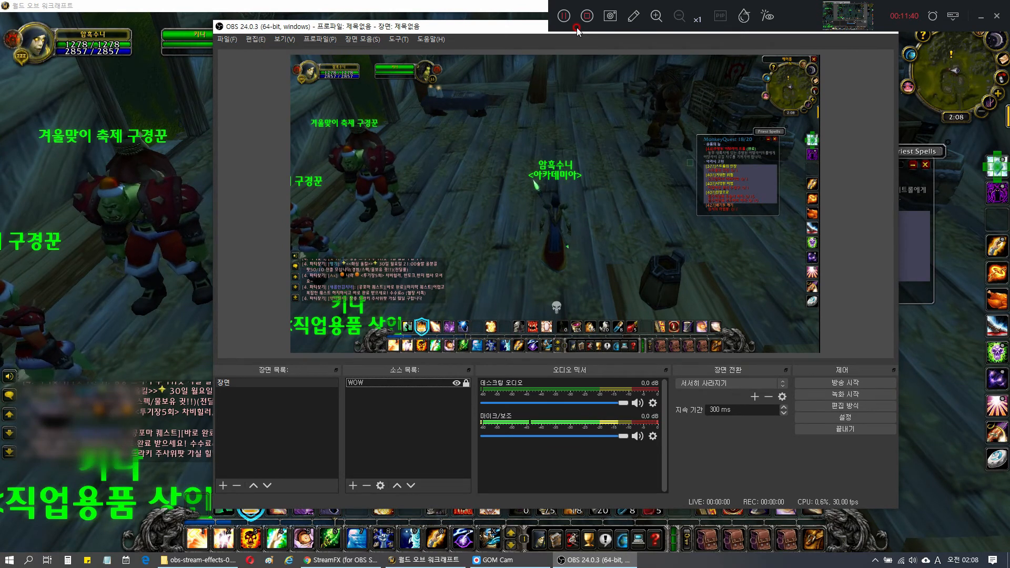
{"action": "left_click", "coordinate": [279, 385]}
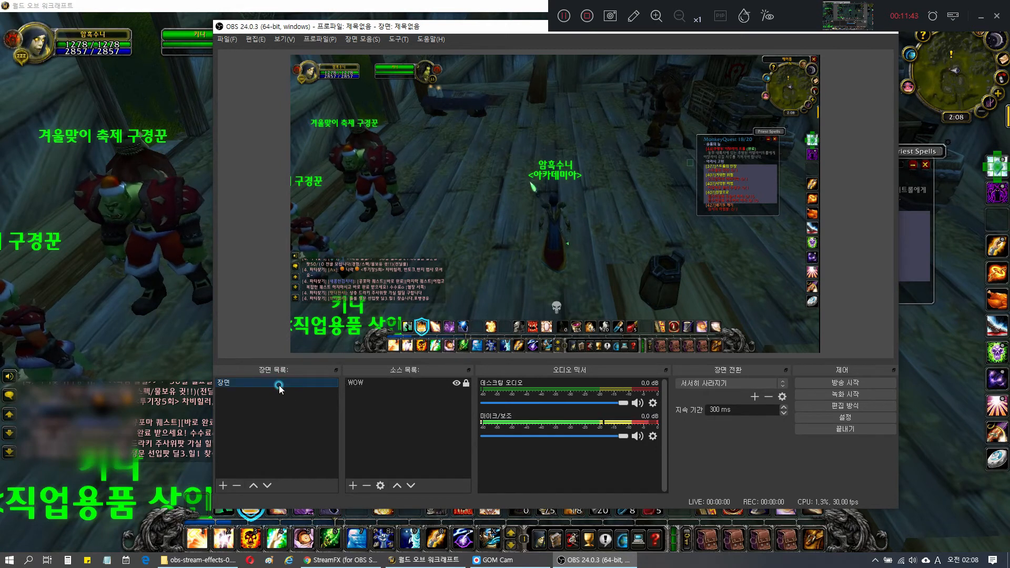
{"action": "left_click", "coordinate": [223, 485]}
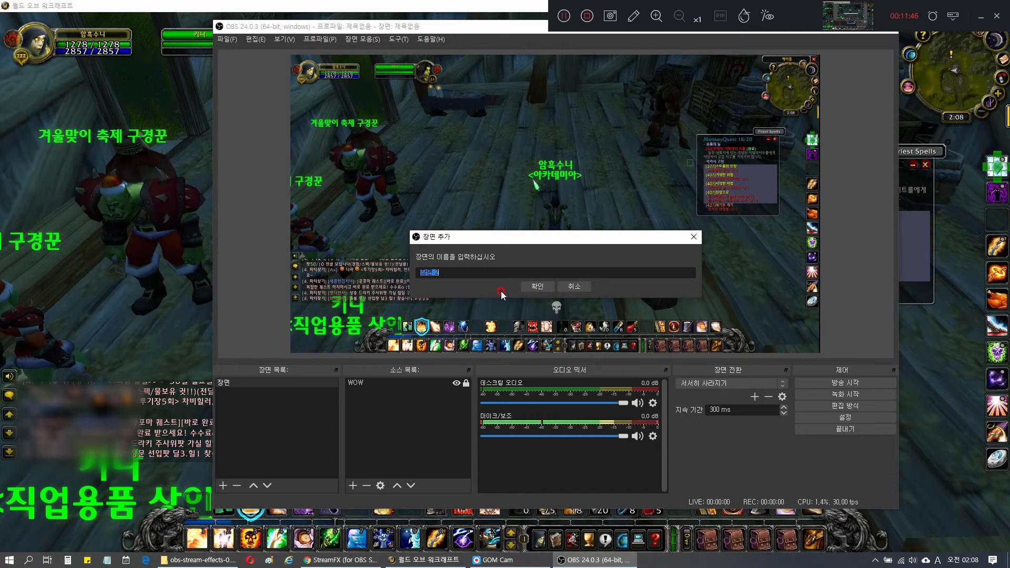
{"action": "type", "text": "blur"}
{"action": "key", "text": "Return"}
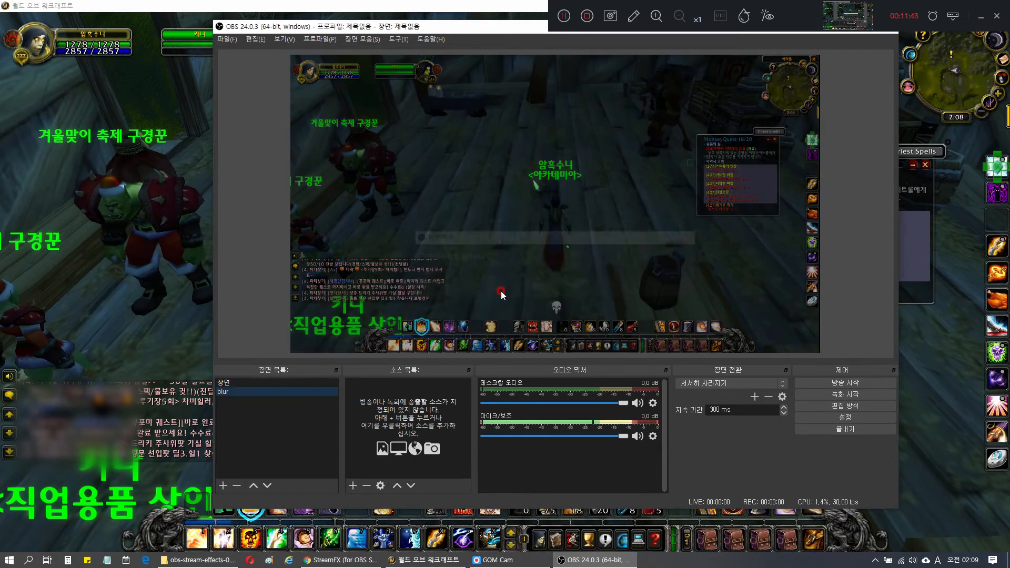
Add a display capture (디스플레이 캡쳐) with default name and settings to the blur scene and shrink it to just over half the canvas width
{"action": "left_click", "coordinate": [352, 485]}
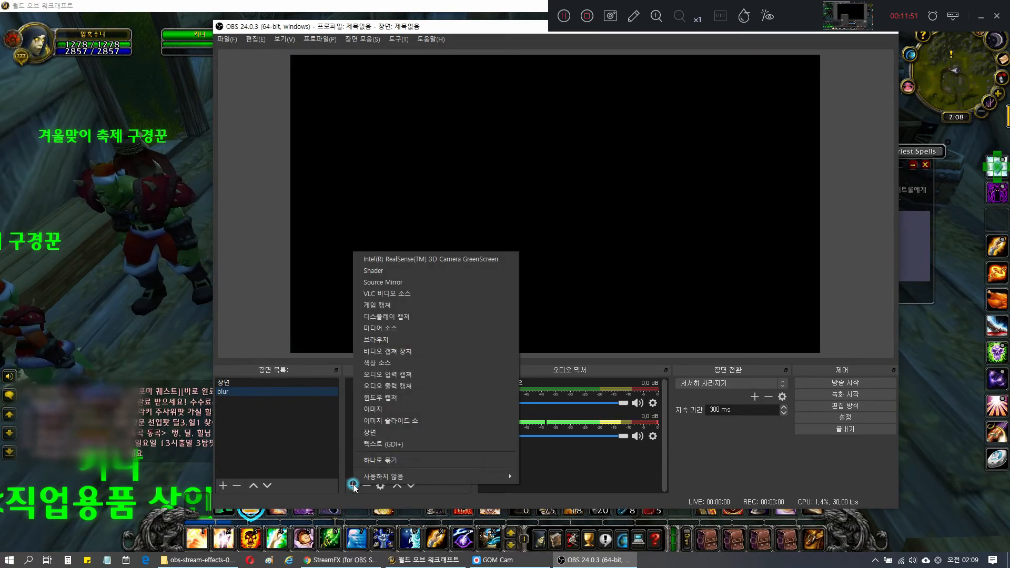
{"action": "left_click", "coordinate": [425, 318]}
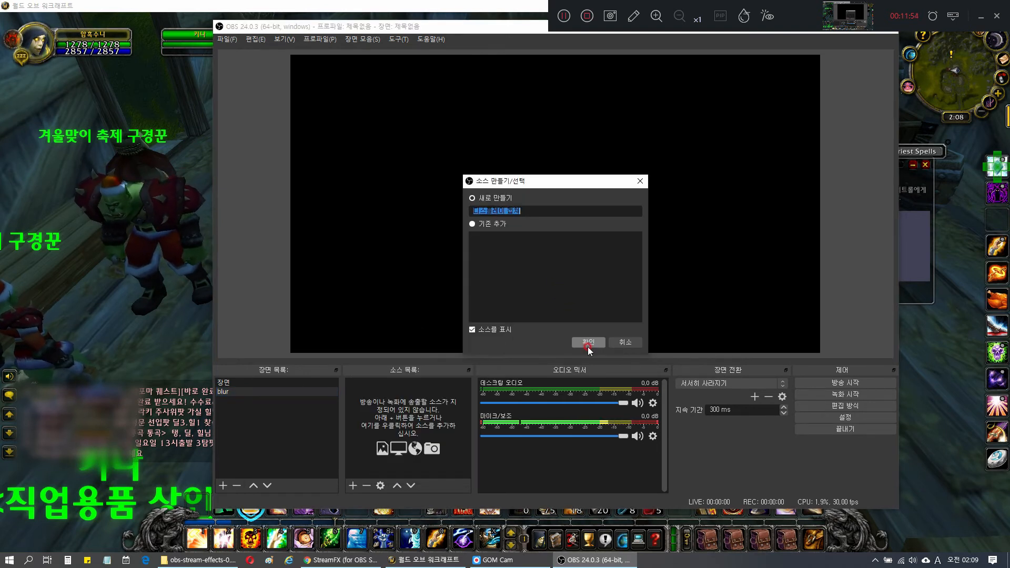
{"action": "left_click", "coordinate": [589, 345]}
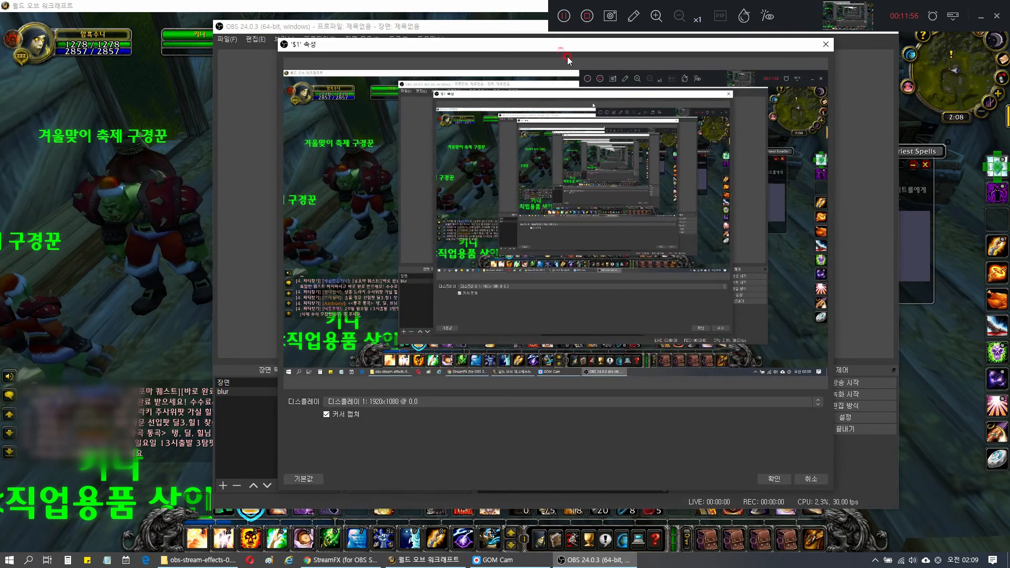
{"action": "left_click_drag", "start_coordinate": [474, 31], "coordinate": [496, 52]}
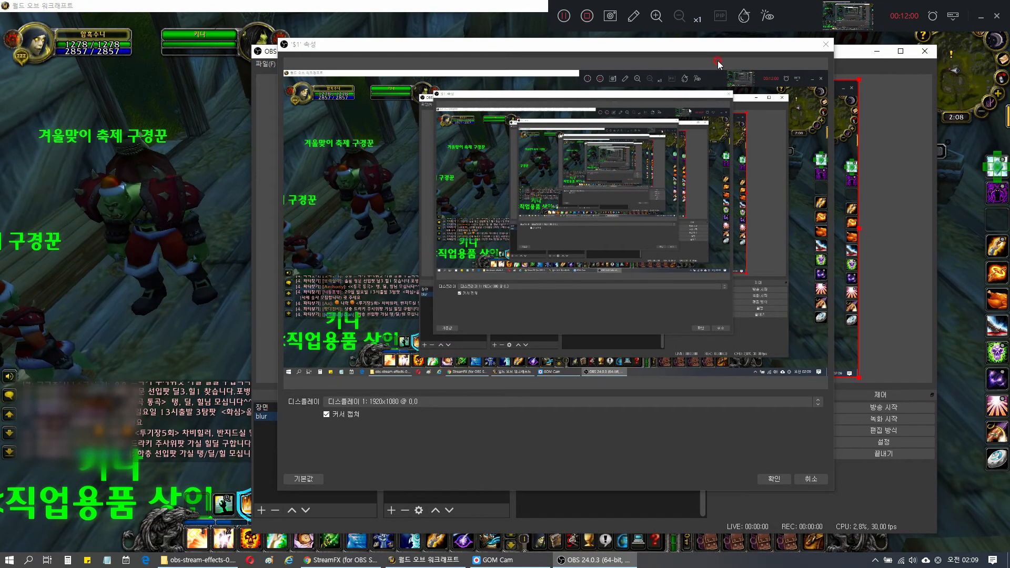
{"action": "left_click", "coordinate": [774, 479]}
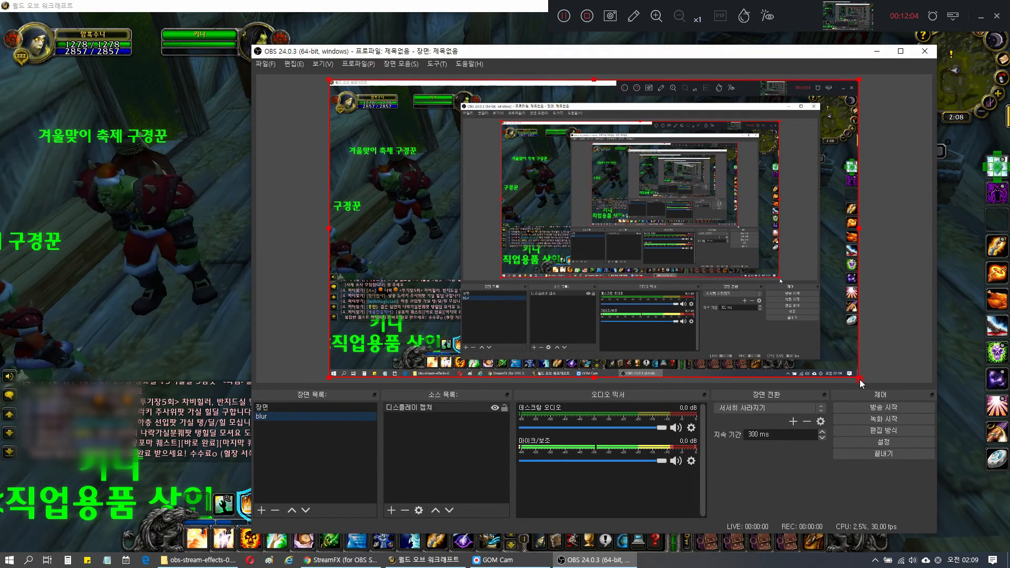
{"action": "left_click_drag", "start_coordinate": [860, 379], "coordinate": [583, 245]}
{"action": "left_click", "coordinate": [675, 282]}
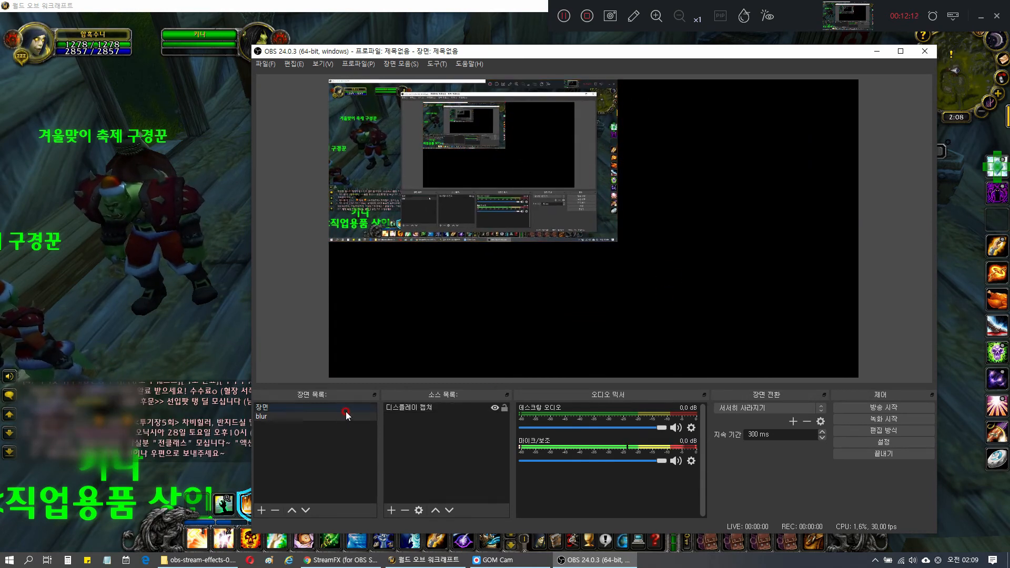
Add the existing blur scene as a source above WOW in the 장면 scene
{"action": "left_click", "coordinate": [309, 407]}
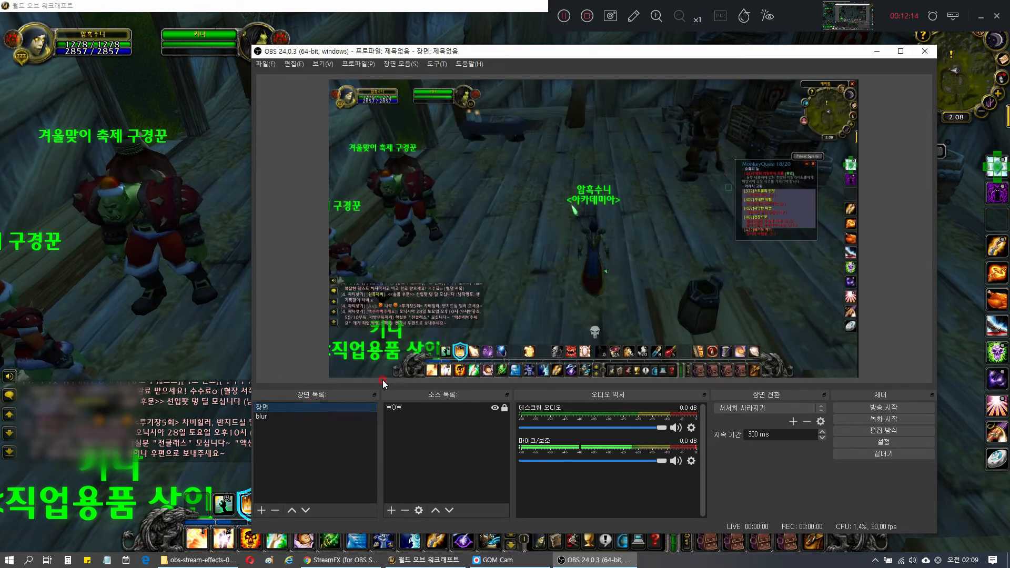
{"action": "left_click_drag", "start_coordinate": [631, 51], "coordinate": [626, 37]}
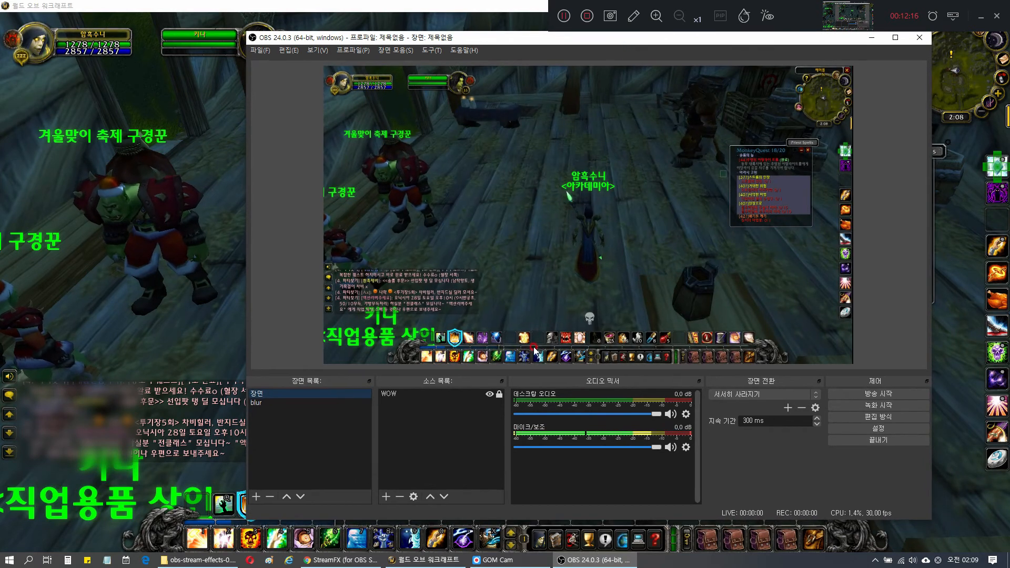
{"action": "left_click", "coordinate": [388, 496]}
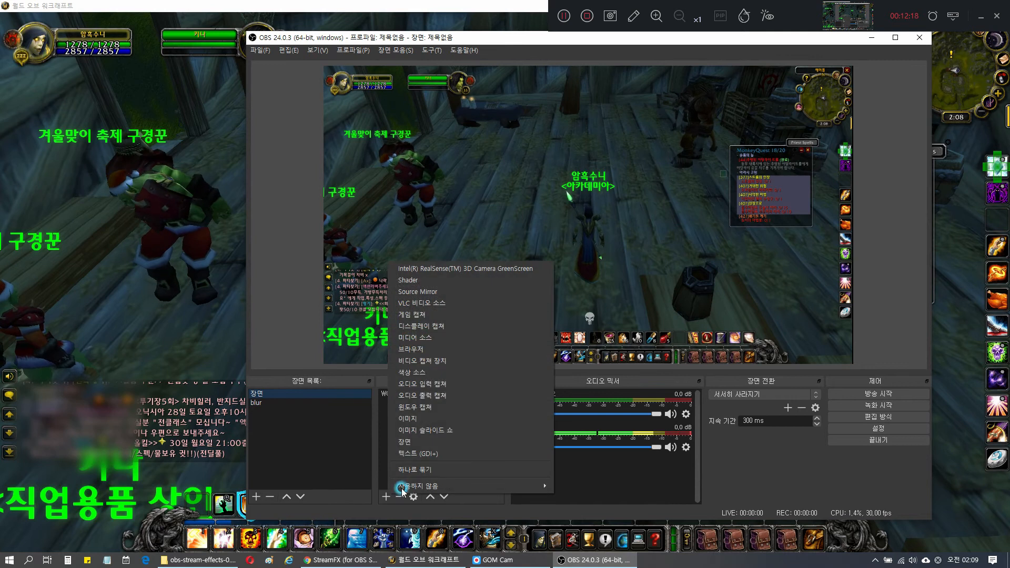
{"action": "left_click", "coordinate": [448, 446]}
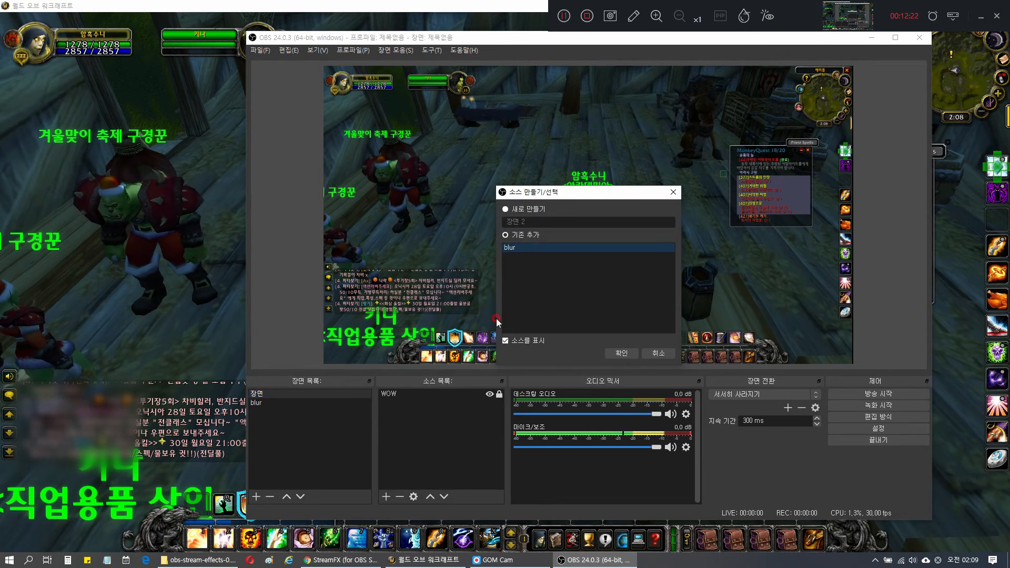
{"action": "left_click", "coordinate": [606, 354]}
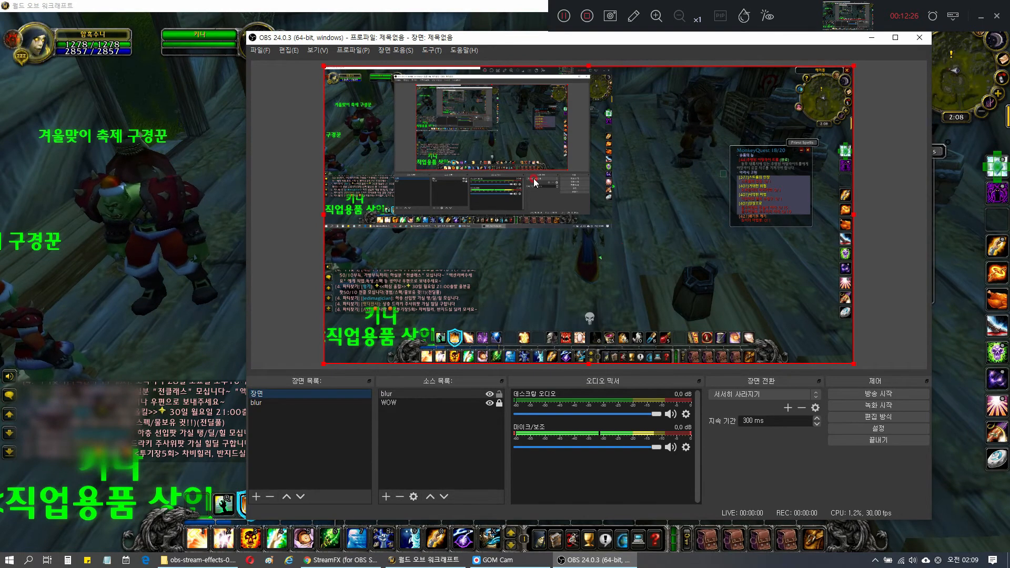
With WOW hidden, crop the blur source's empty black area and enlarge the remaining capture to nearly fill the canvas
{"action": "left_click", "coordinate": [487, 411]}
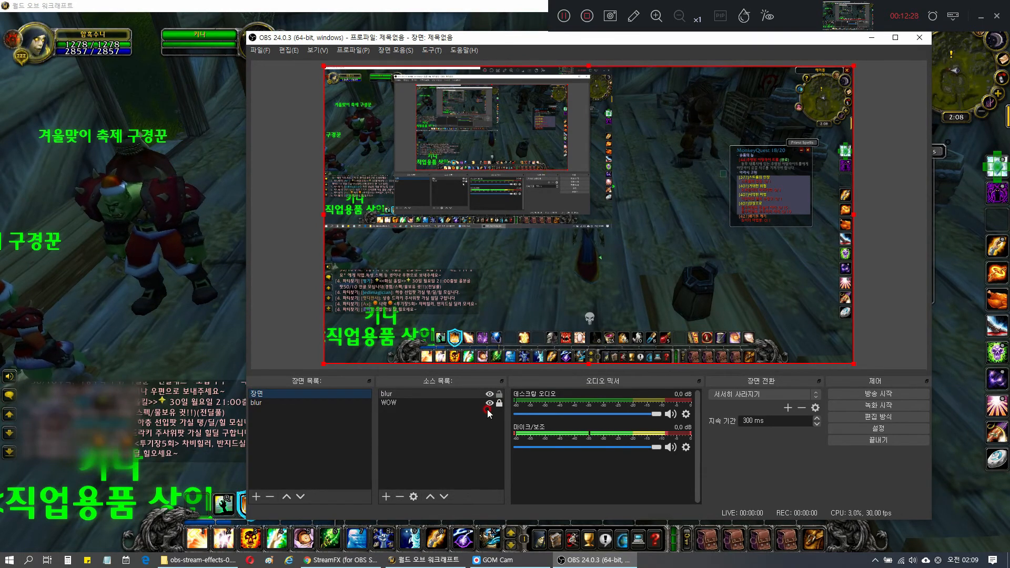
{"action": "left_click", "coordinate": [489, 404]}
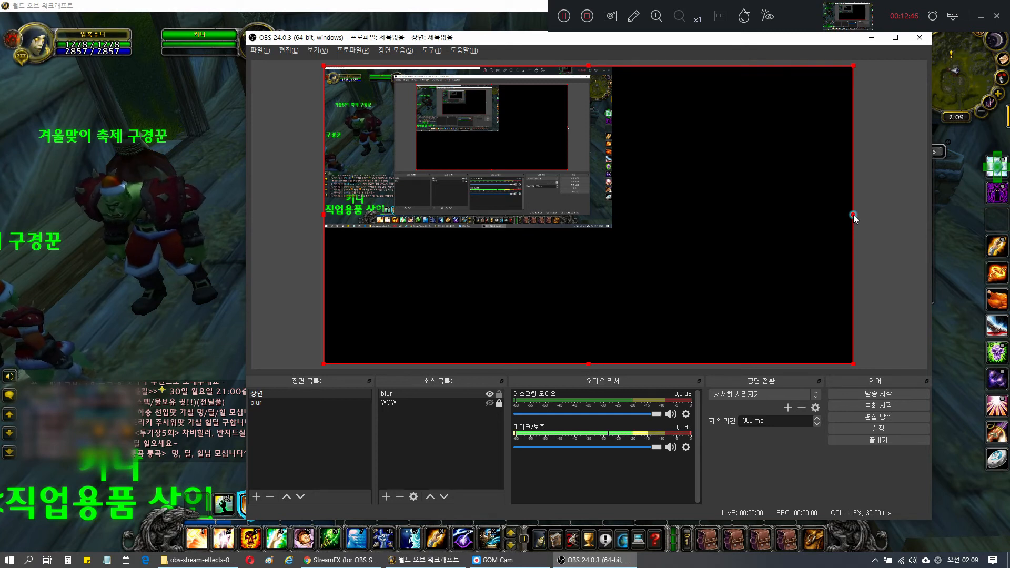
{"action": "left_click_drag", "start_coordinate": [853, 215], "coordinate": [609, 215]}
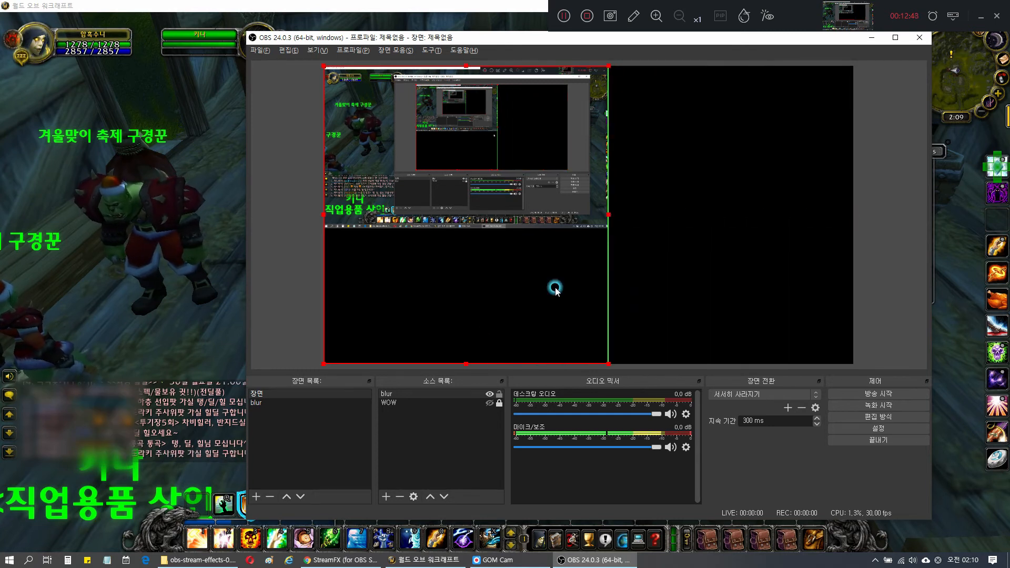
{"action": "left_click_drag", "start_coordinate": [466, 362], "coordinate": [486, 236]}
{"action": "left_click_drag", "start_coordinate": [611, 232], "coordinate": [814, 363]}
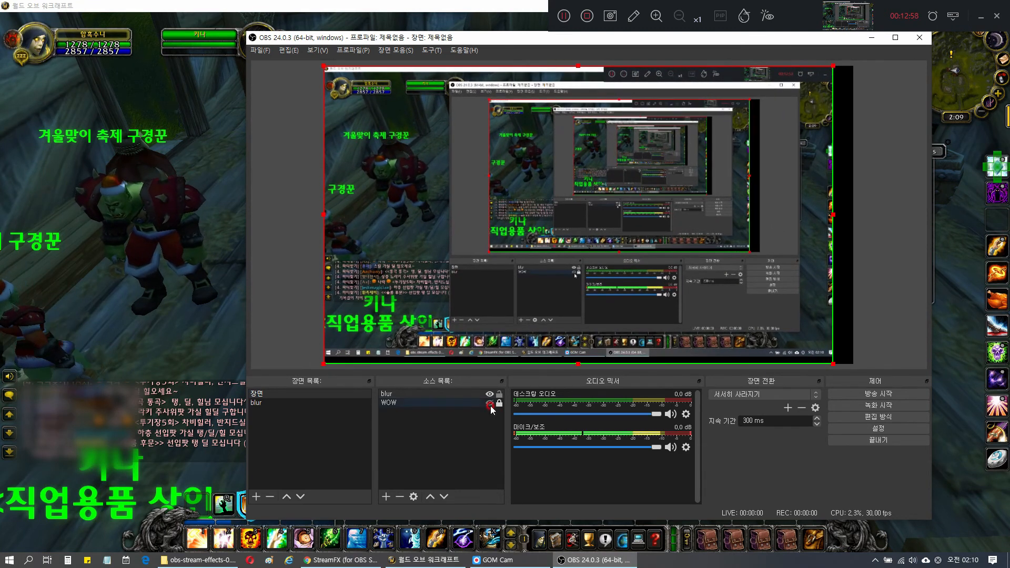
Show the WOW source again and shift the blur source aside and back to compare both layers
{"action": "left_click", "coordinate": [490, 403]}
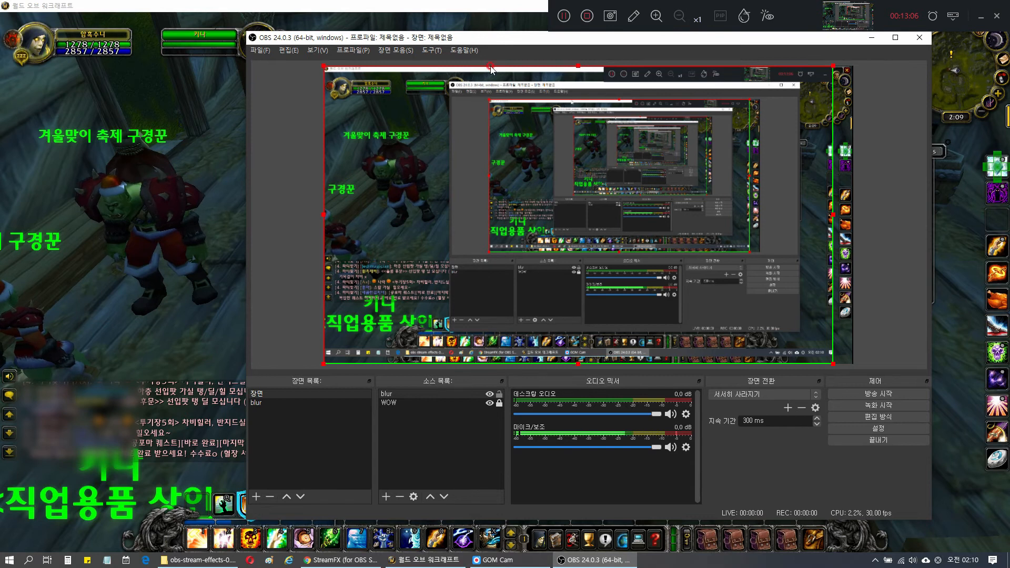
{"action": "left_click_drag", "start_coordinate": [453, 153], "coordinate": [542, 158]}
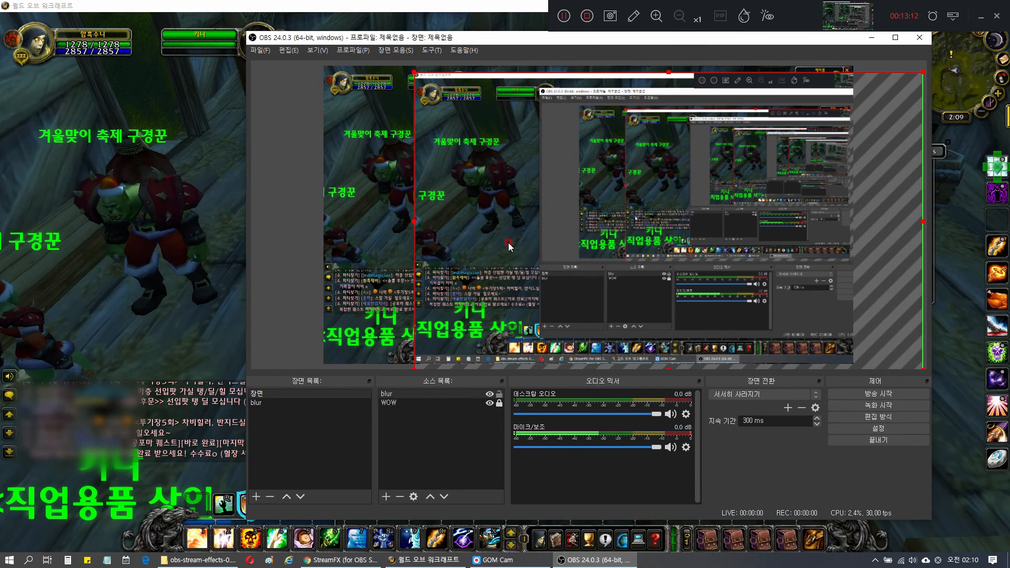
{"action": "left_click_drag", "start_coordinate": [551, 159], "coordinate": [471, 152]}
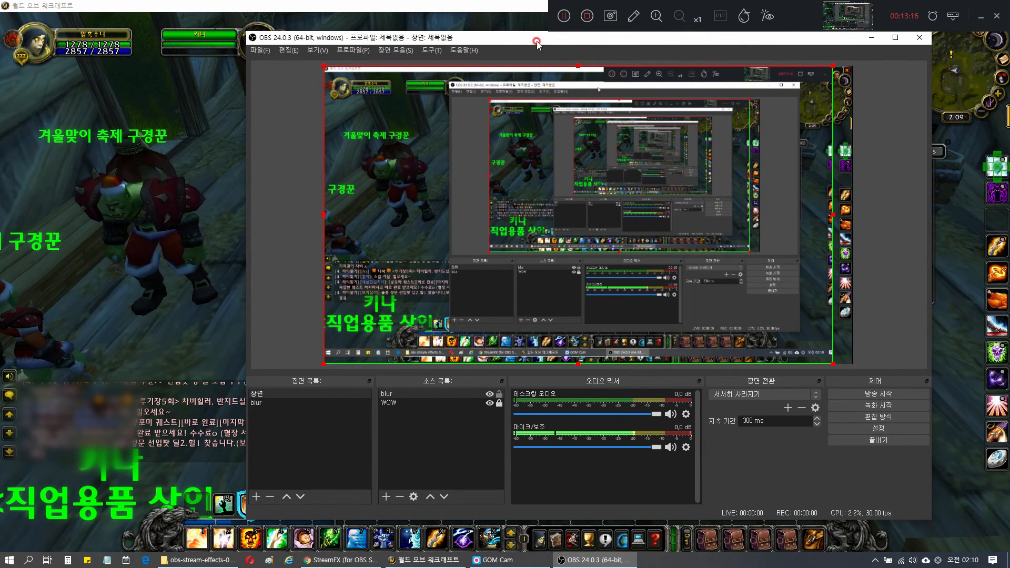
{"action": "left_click_drag", "start_coordinate": [537, 42], "coordinate": [602, 48]}
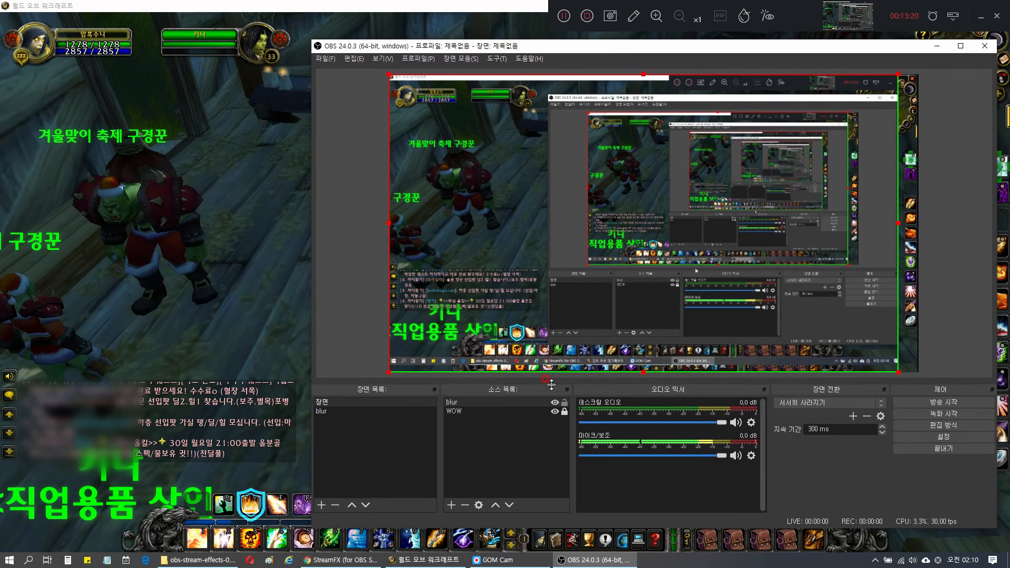
Crop the blur source on all sides so that it covers only the game's chat box
{"action": "left_click", "coordinate": [482, 402]}
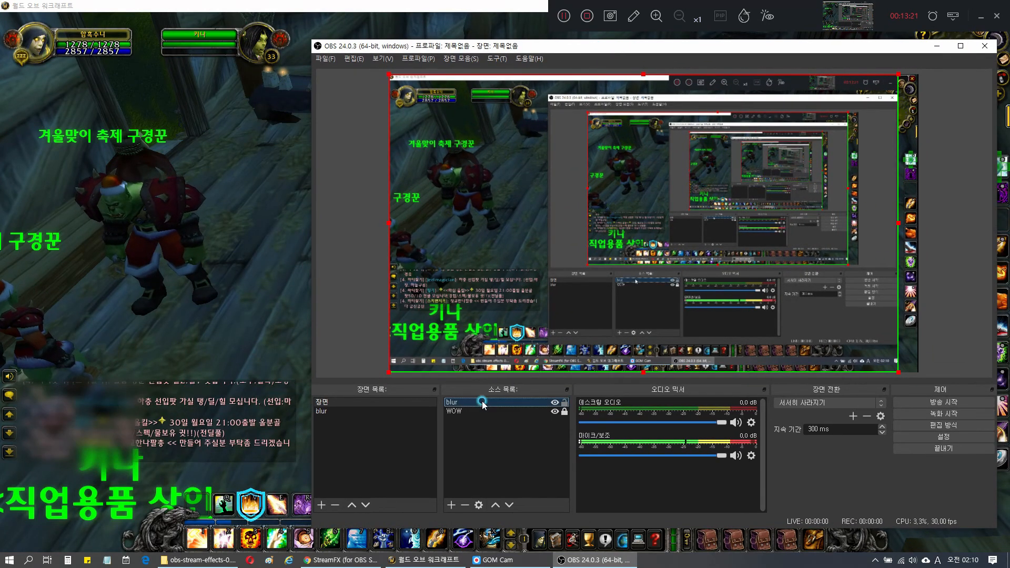
{"action": "left_click", "coordinate": [899, 225]}
{"action": "left_click_drag", "start_coordinate": [898, 225], "coordinate": [543, 236]}
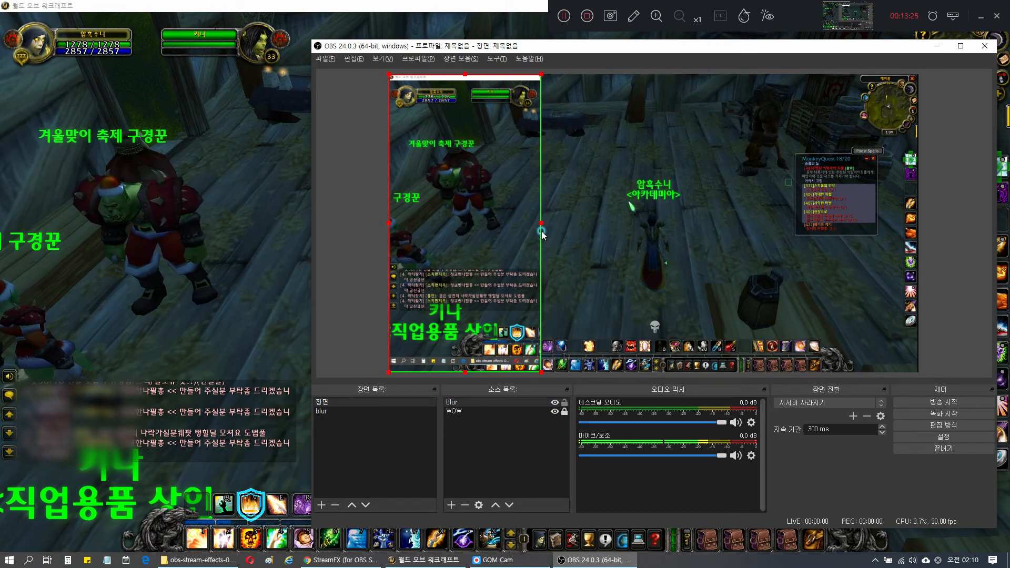
{"action": "left_click_drag", "start_coordinate": [466, 72], "coordinate": [477, 213]}
{"action": "left_click", "coordinate": [465, 75]}
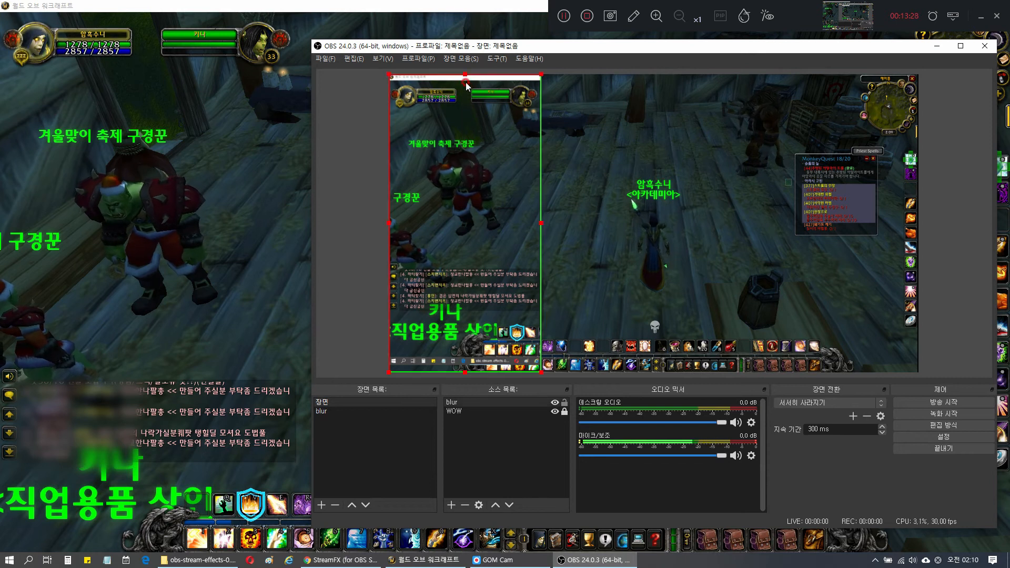
{"action": "left_click_drag", "start_coordinate": [466, 84], "coordinate": [472, 264]}
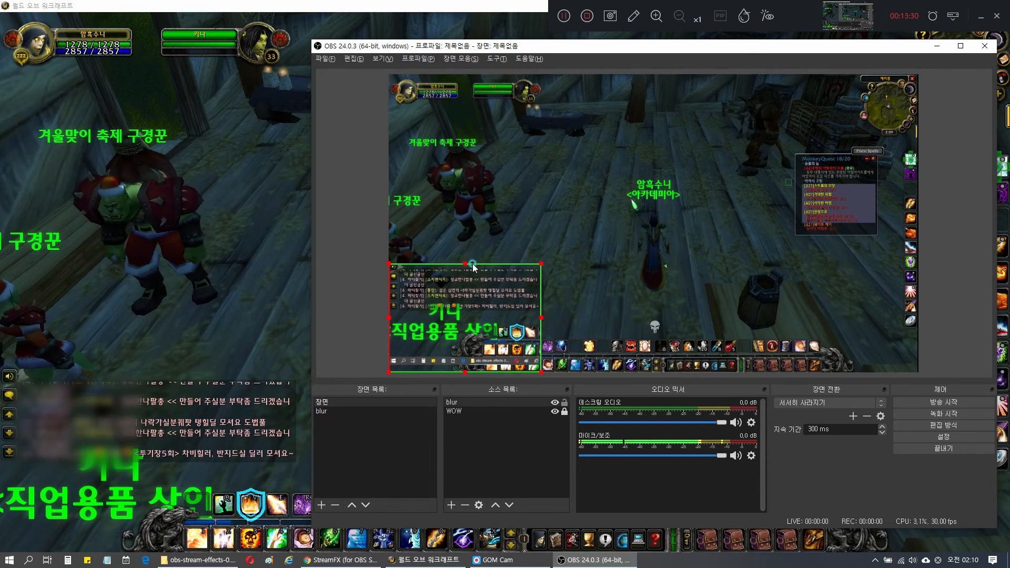
{"action": "left_click_drag", "start_coordinate": [464, 373], "coordinate": [472, 323]}
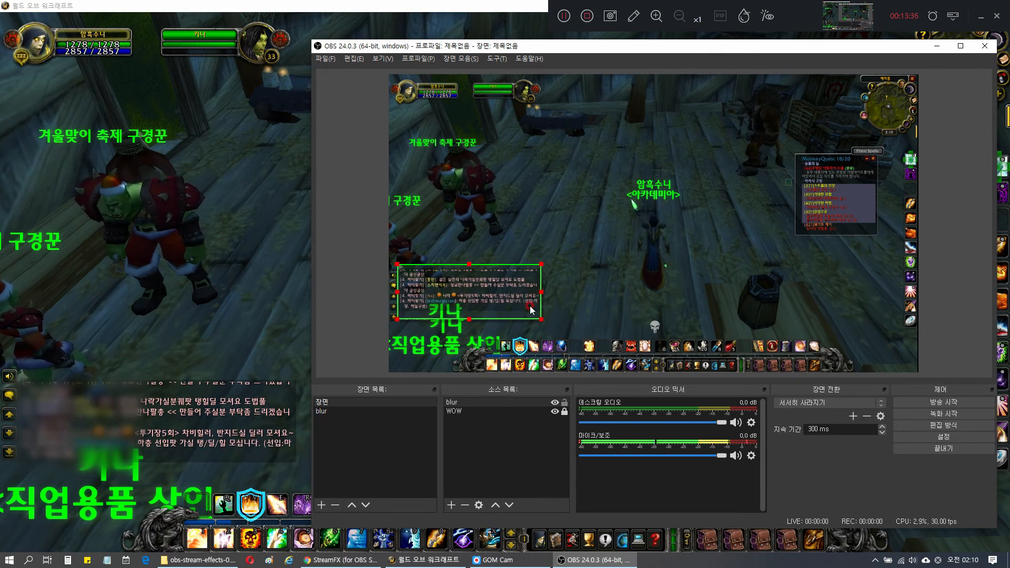
Delete the cropped blur source from the 장면 scene
{"action": "left_click", "coordinate": [576, 304]}
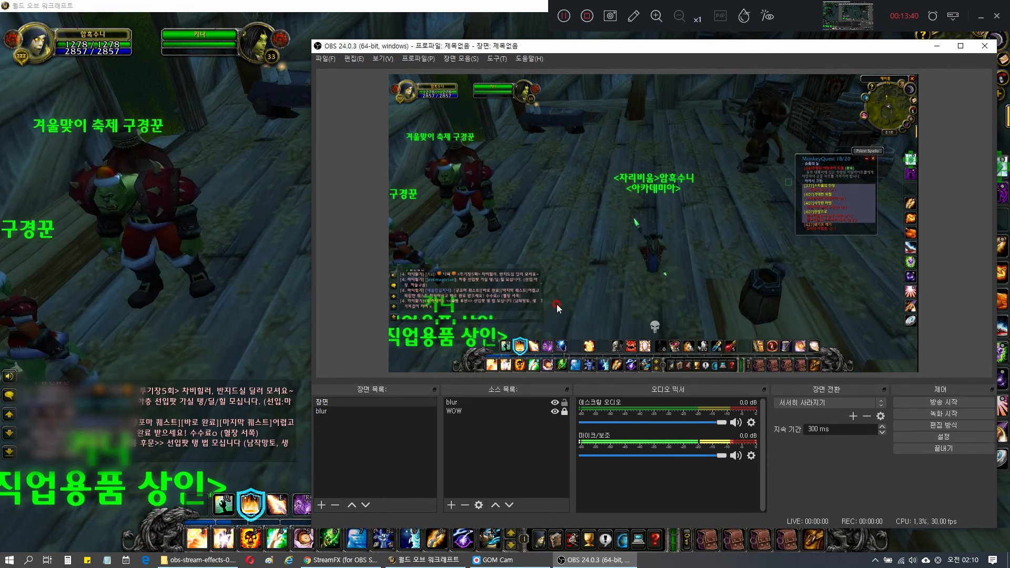
{"action": "left_click", "coordinate": [536, 298]}
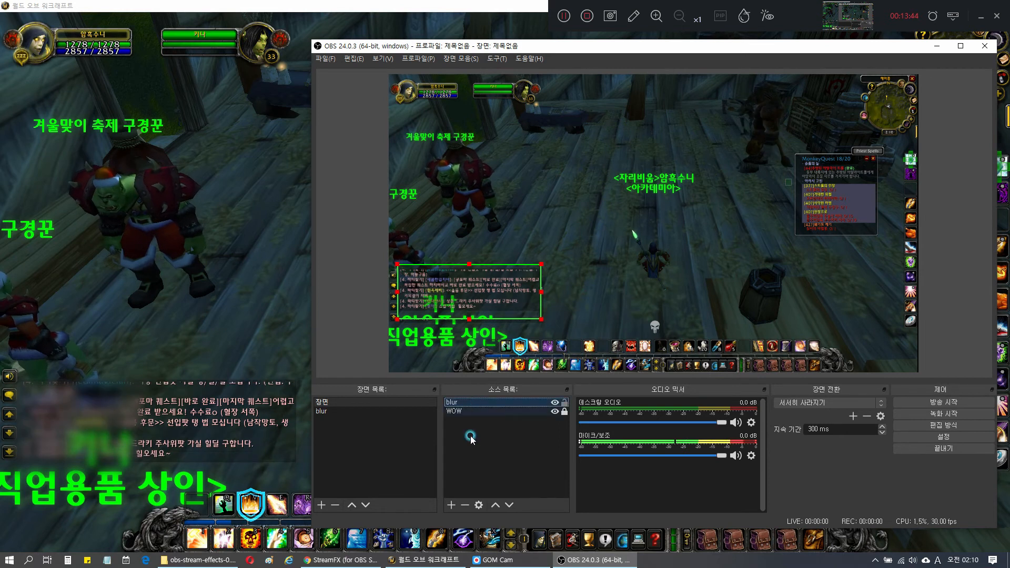
{"action": "key", "text": "Delete"}
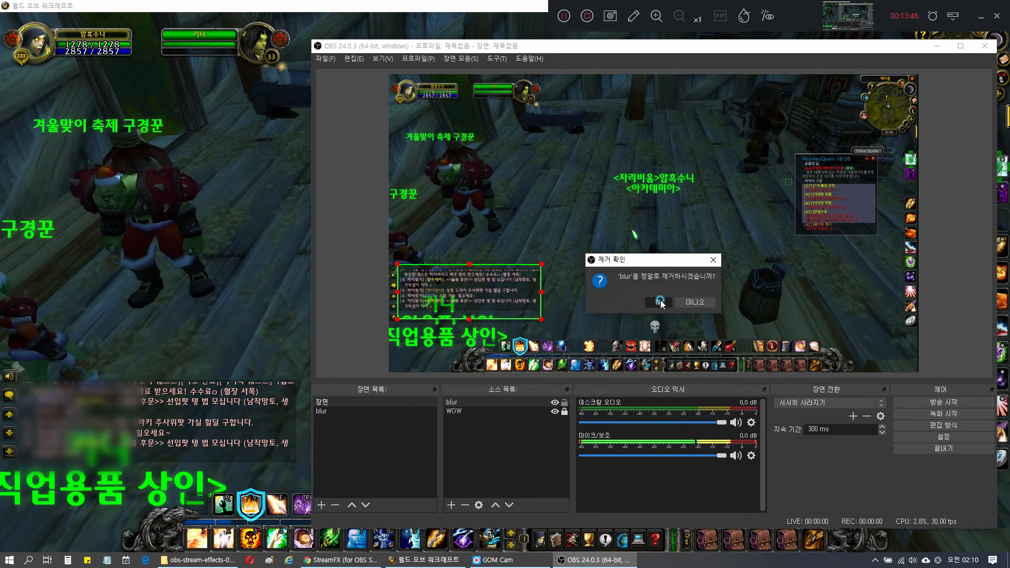
{"action": "key", "text": "Return"}
Shrink the display capture in the blur scene to about a quarter of the canvas width
{"action": "left_click", "coordinate": [345, 411]}
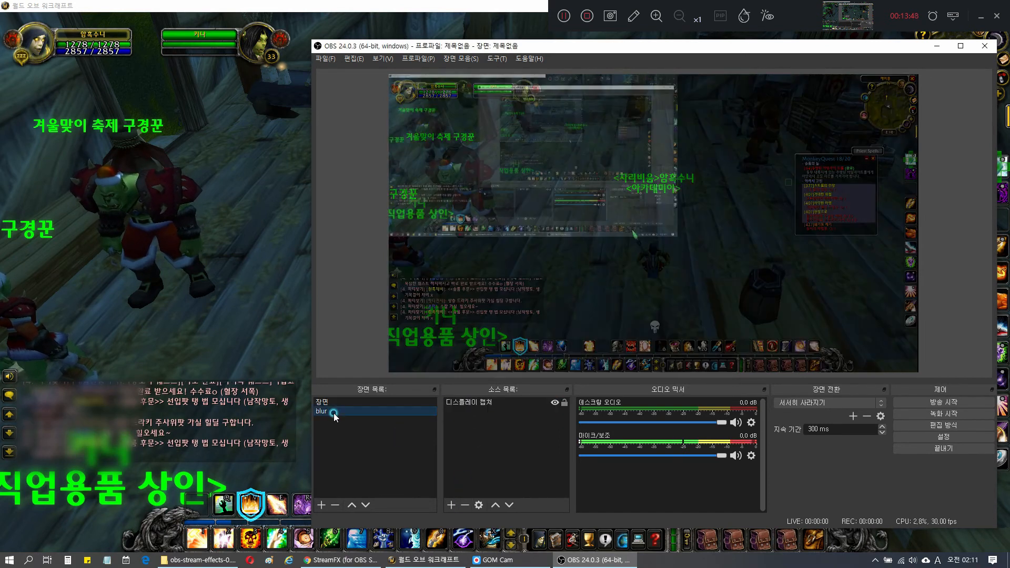
{"action": "left_click", "coordinate": [658, 219]}
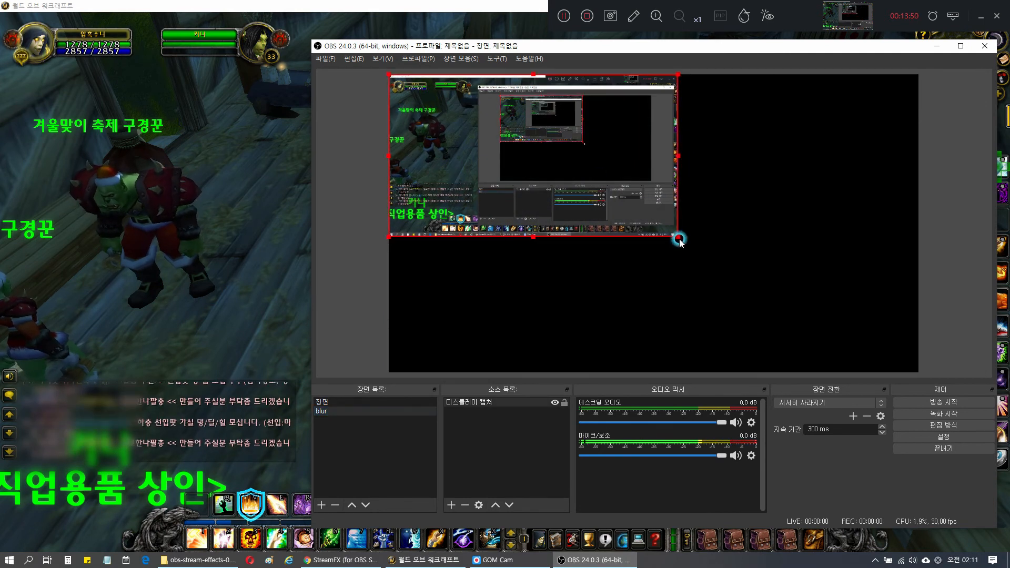
{"action": "left_click_drag", "start_coordinate": [679, 239], "coordinate": [513, 153]}
{"action": "left_click", "coordinate": [520, 231]}
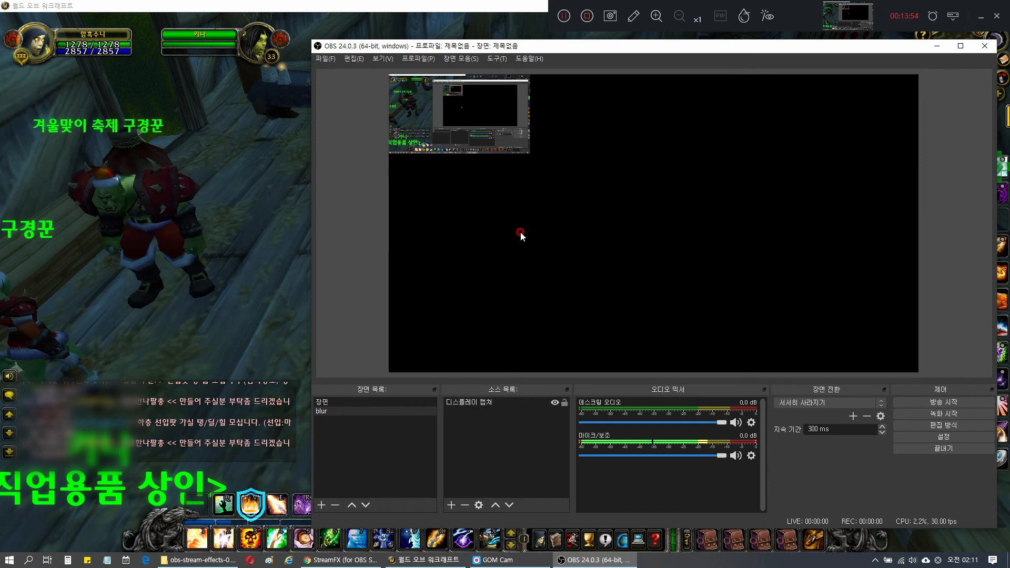
Return to the 장면 scene and add the existing blur scene as a source again
{"action": "left_click", "coordinate": [340, 403]}
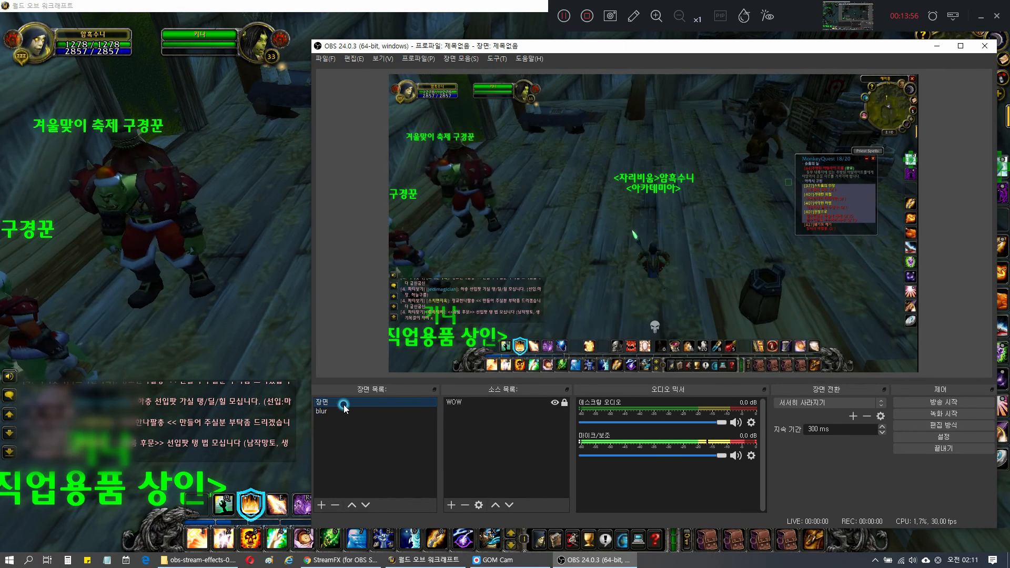
{"action": "left_click", "coordinate": [451, 505]}
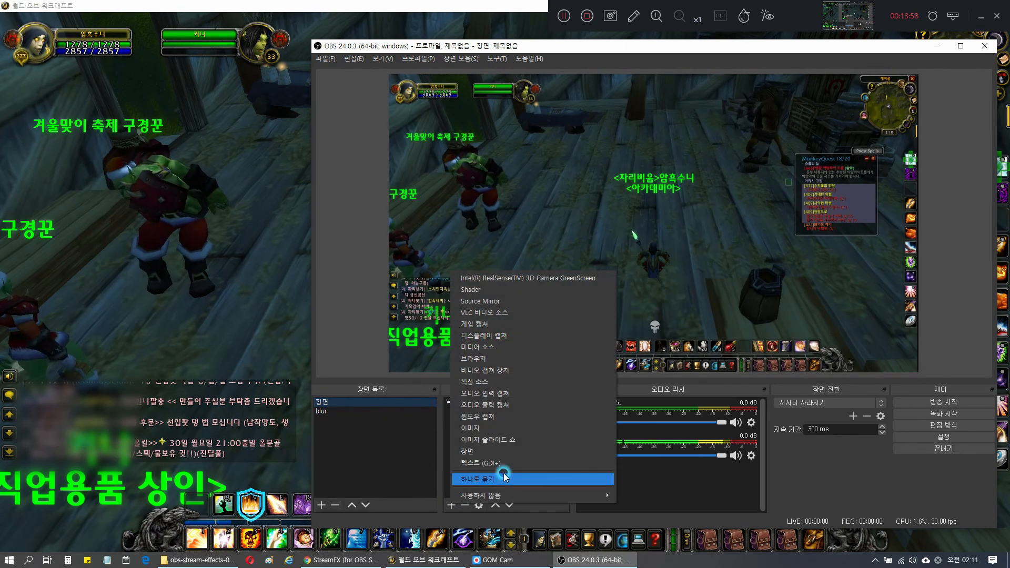
{"action": "left_click", "coordinate": [508, 455]}
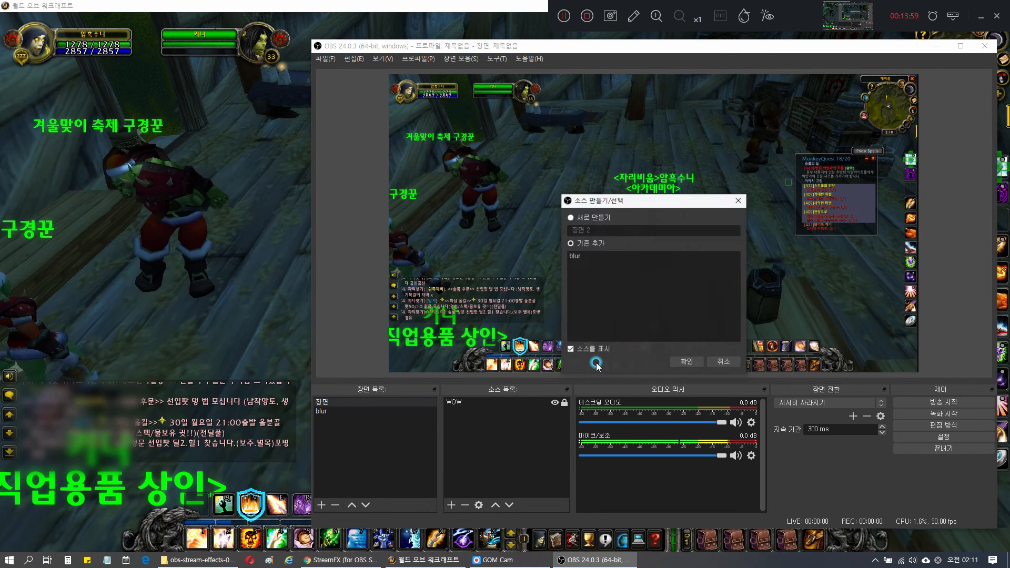
{"action": "left_click", "coordinate": [582, 256]}
{"action": "left_click", "coordinate": [688, 362]}
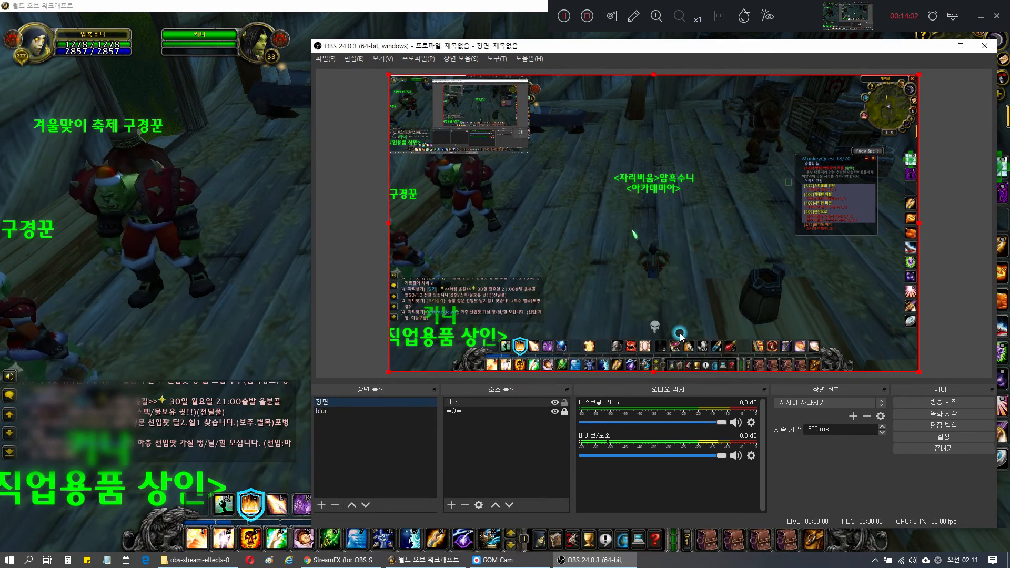
Hide WOW, then crop the blur source to its small display capture and scale it up to nearly the full canvas
{"action": "left_click", "coordinate": [554, 411]}
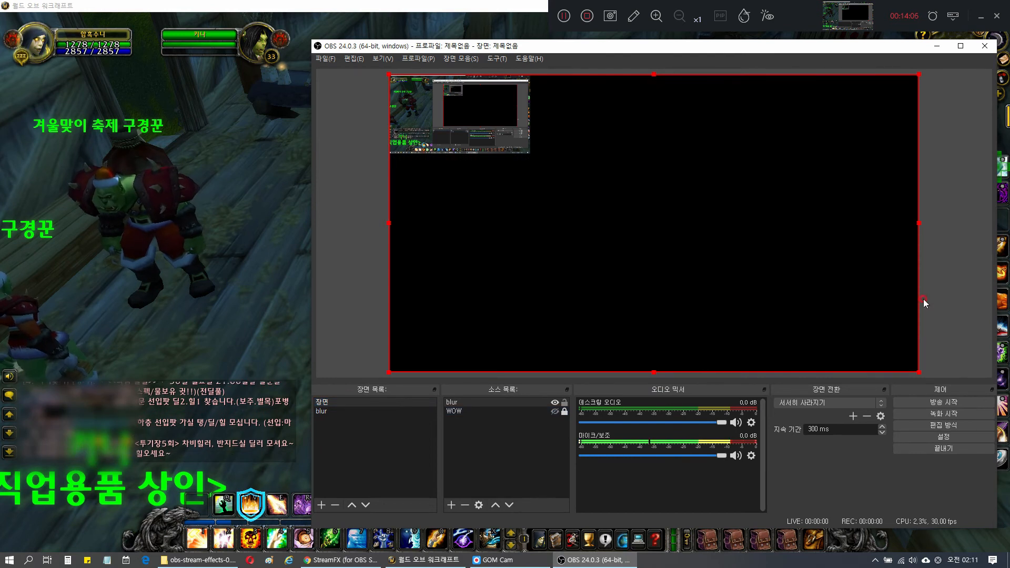
{"action": "left_click", "coordinate": [919, 222]}
{"action": "left_click", "coordinate": [918, 223]}
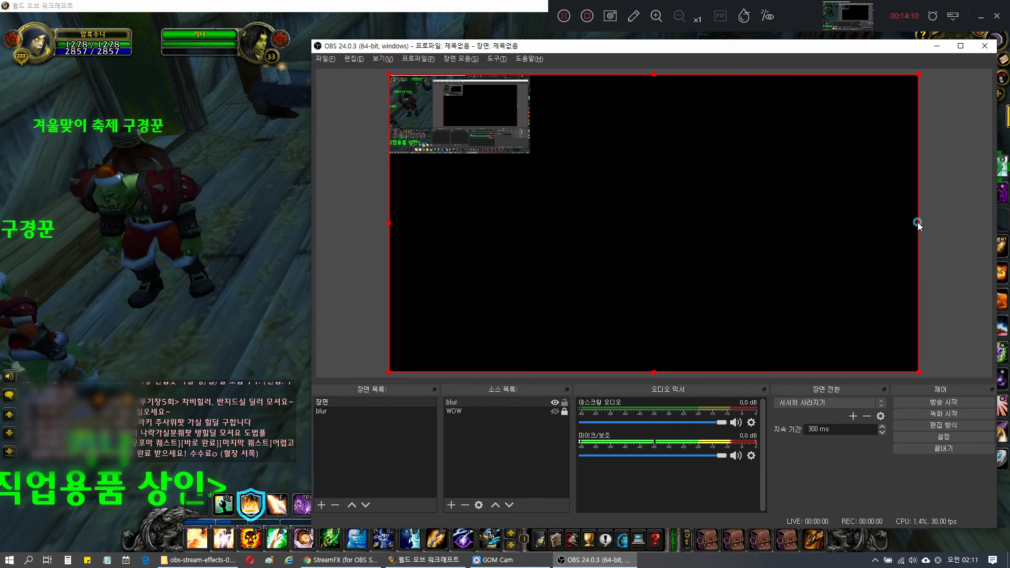
{"action": "left_click_drag", "start_coordinate": [919, 223], "coordinate": [532, 209]}
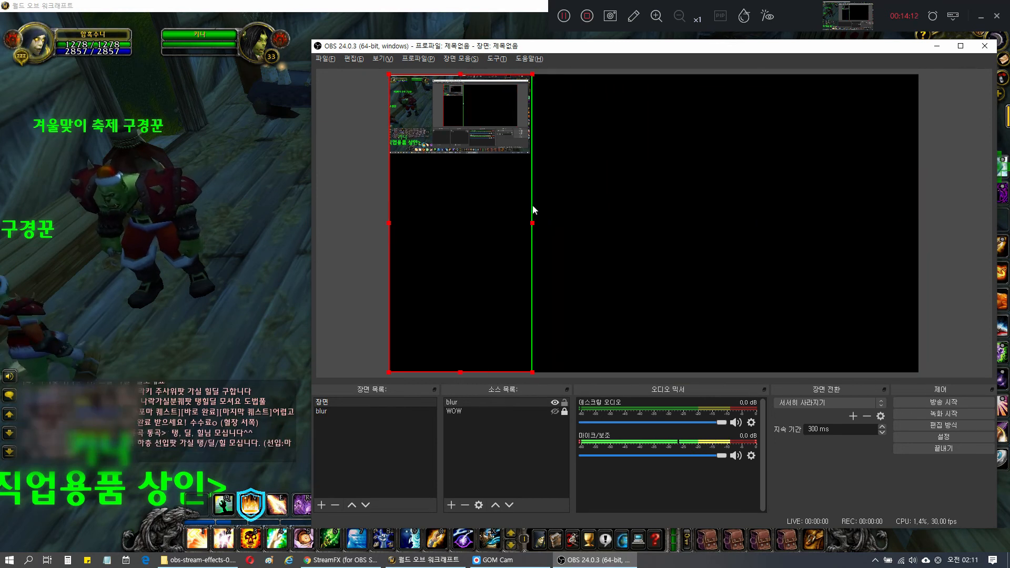
{"action": "left_click_drag", "start_coordinate": [459, 370], "coordinate": [472, 159]}
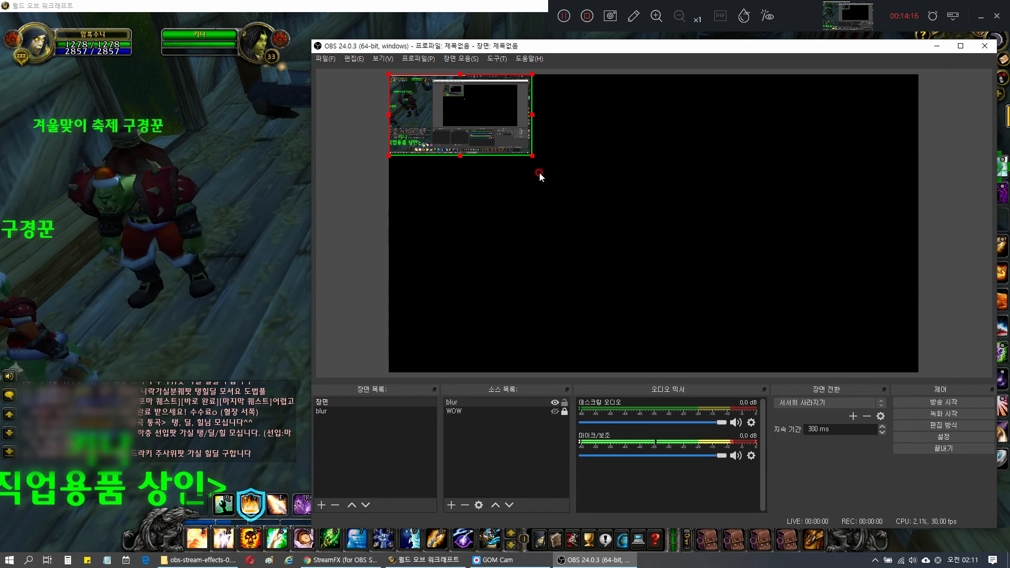
{"action": "left_click_drag", "start_coordinate": [534, 158], "coordinate": [812, 371]}
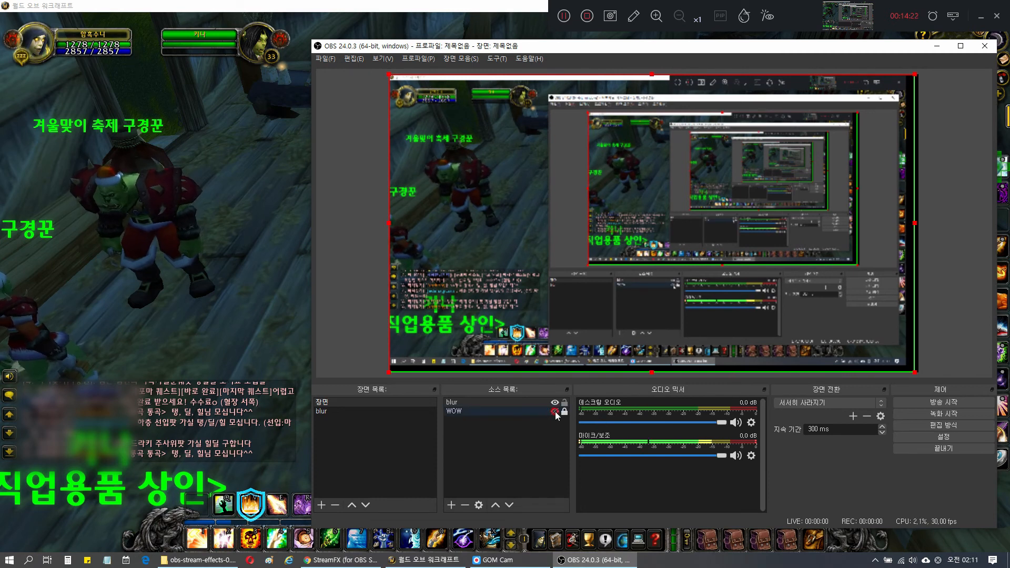
Show WOW again, crop the enlarged blur source to the chat text area, and align it over the game's chat
{"action": "left_click", "coordinate": [555, 411]}
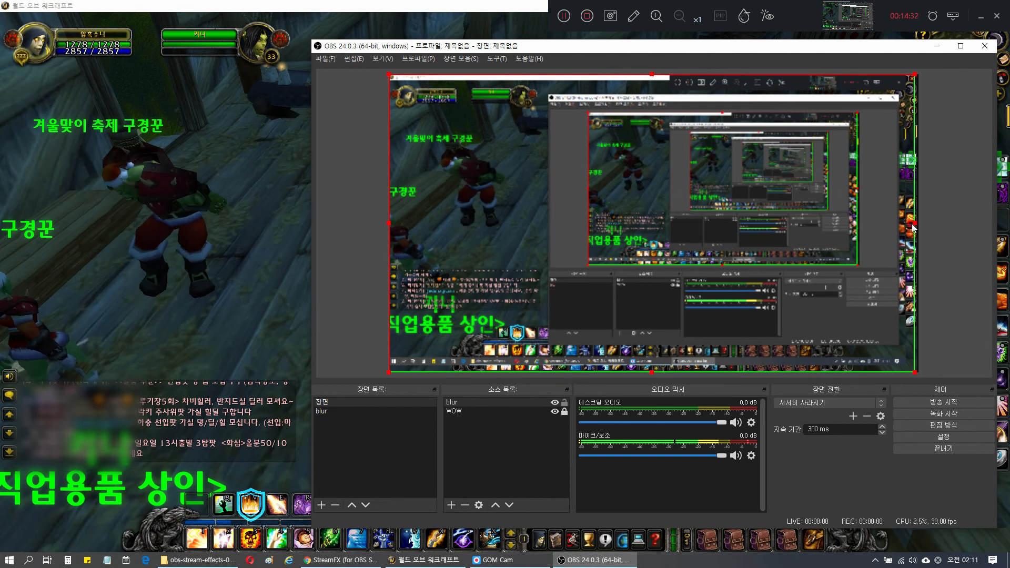
{"action": "left_click_drag", "start_coordinate": [915, 227], "coordinate": [545, 227]}
{"action": "left_click_drag", "start_coordinate": [472, 87], "coordinate": [479, 265]}
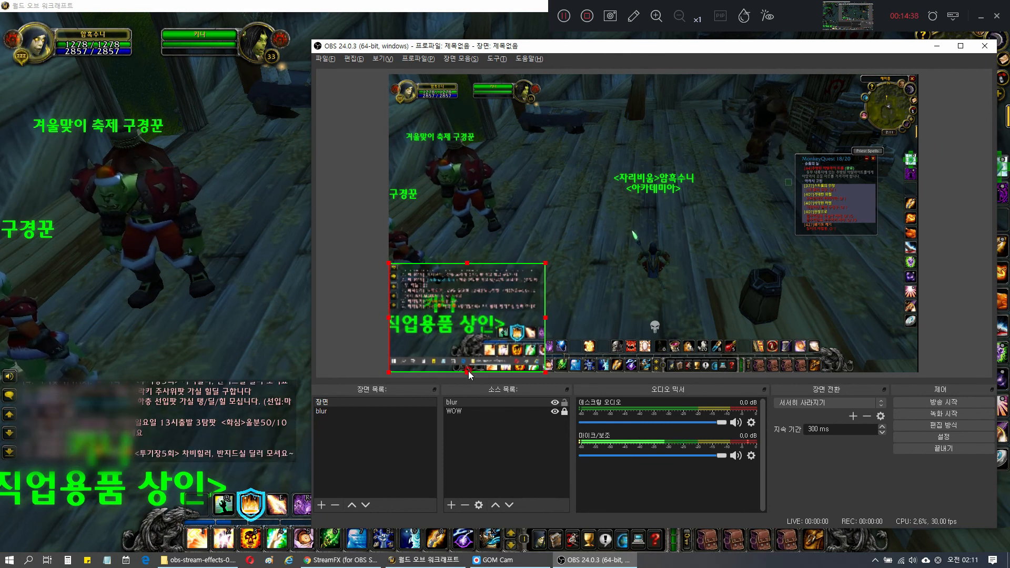
{"action": "left_click_drag", "start_coordinate": [467, 372], "coordinate": [450, 314]}
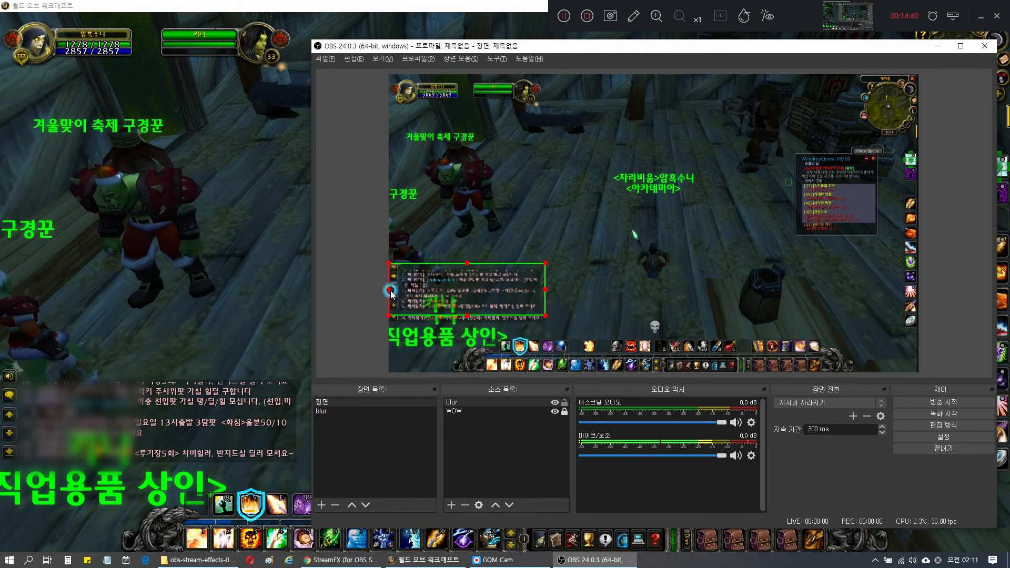
{"action": "left_click_drag", "start_coordinate": [388, 290], "coordinate": [404, 291]}
{"action": "left_click_drag", "start_coordinate": [465, 287], "coordinate": [463, 293]}
{"action": "left_click", "coordinate": [640, 313]}
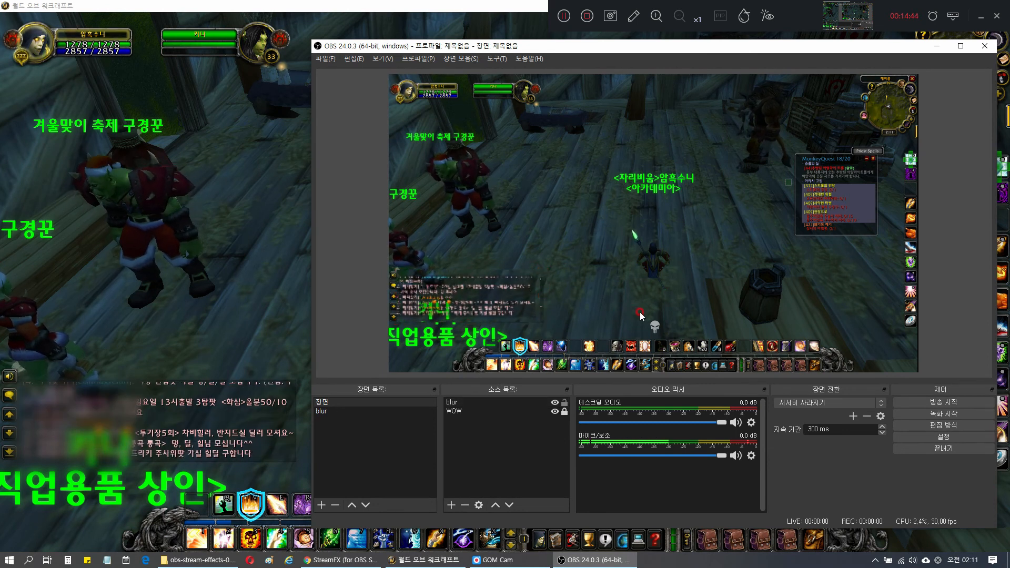
{"action": "left_click", "coordinate": [651, 288]}
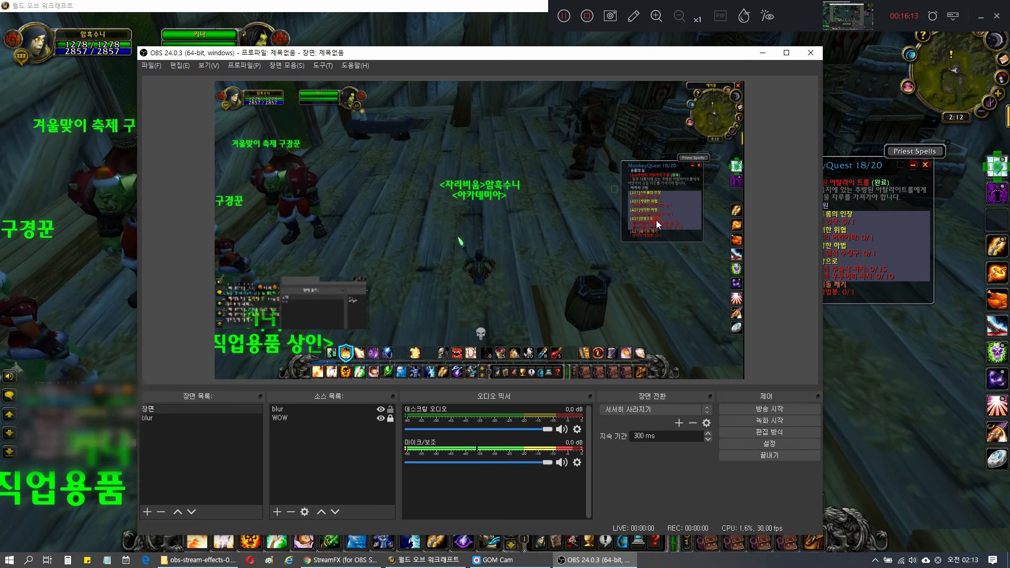
Add the existing blur scene to the 장면 scene as a second blur source
{"action": "left_click", "coordinate": [484, 275]}
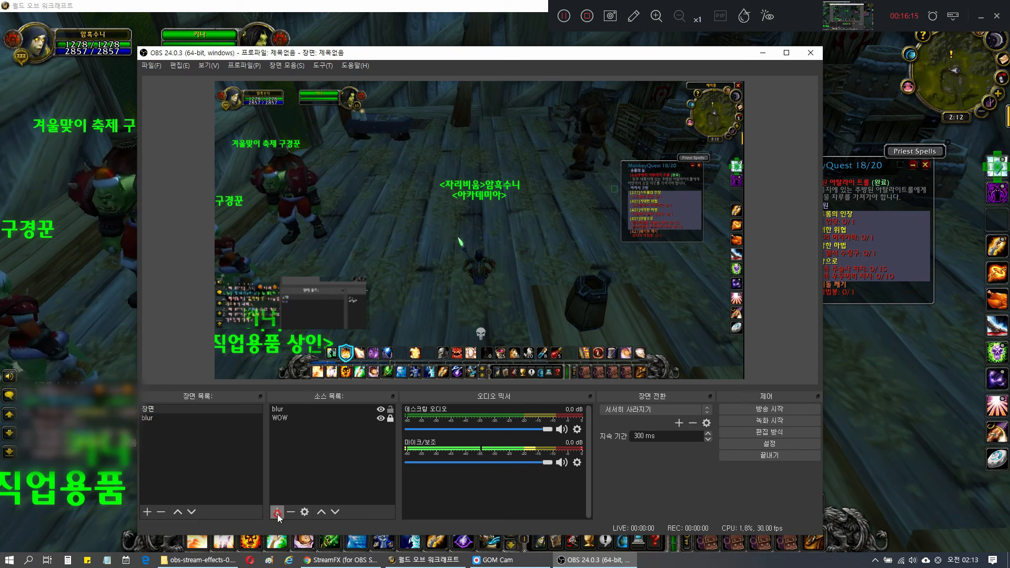
{"action": "left_click", "coordinate": [278, 513]}
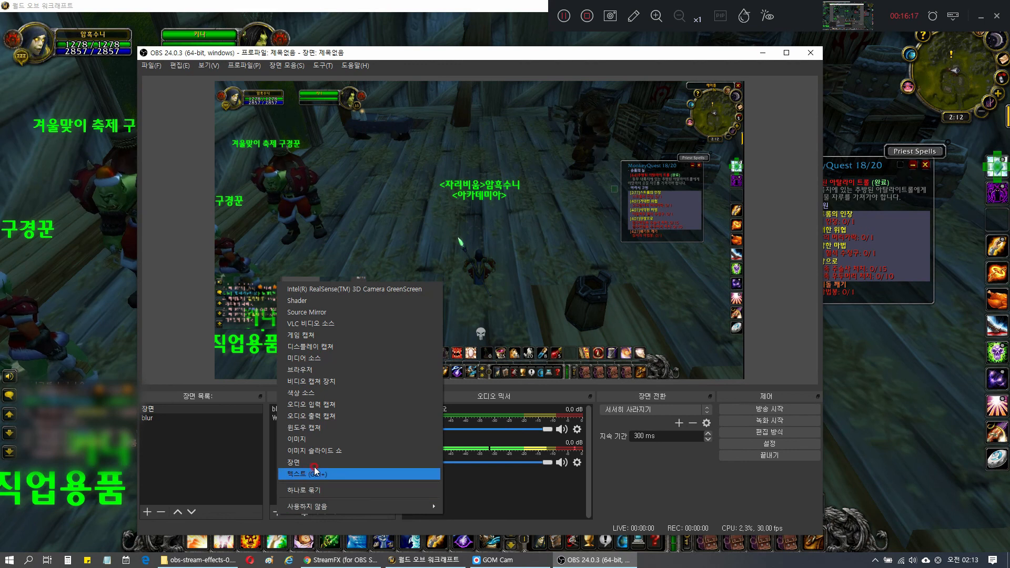
{"action": "left_click", "coordinate": [314, 467]}
{"action": "left_click", "coordinate": [409, 263]}
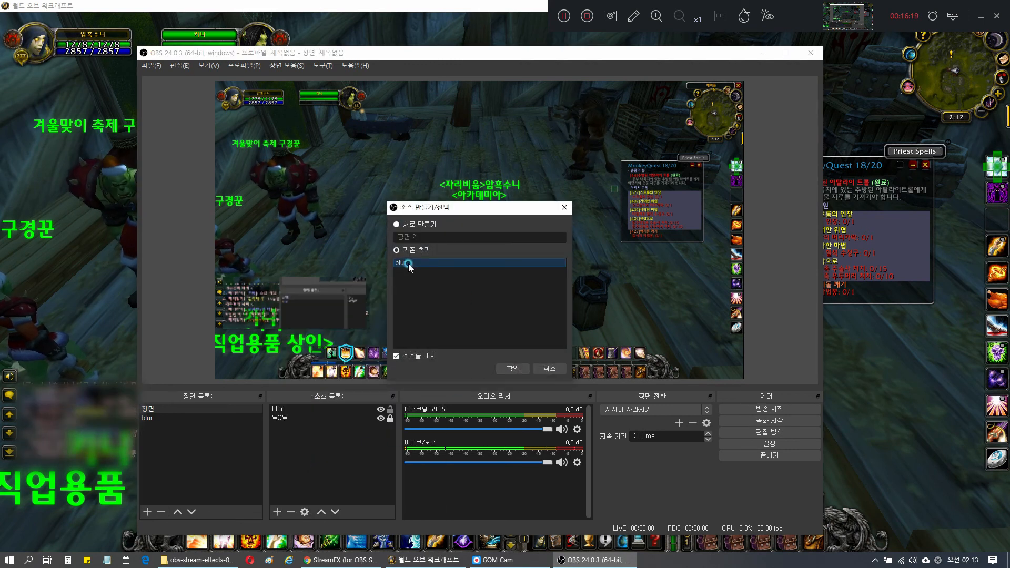
{"action": "left_click", "coordinate": [513, 368]}
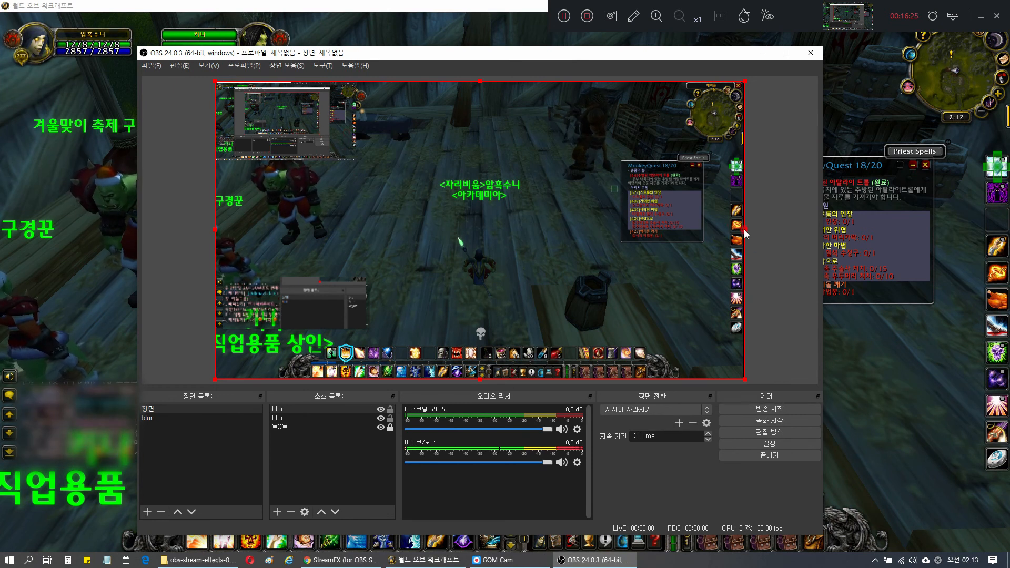
Crop the second blur source to its small display capture and scale it up to nearly the full canvas
{"action": "left_click_drag", "start_coordinate": [745, 232], "coordinate": [359, 221]}
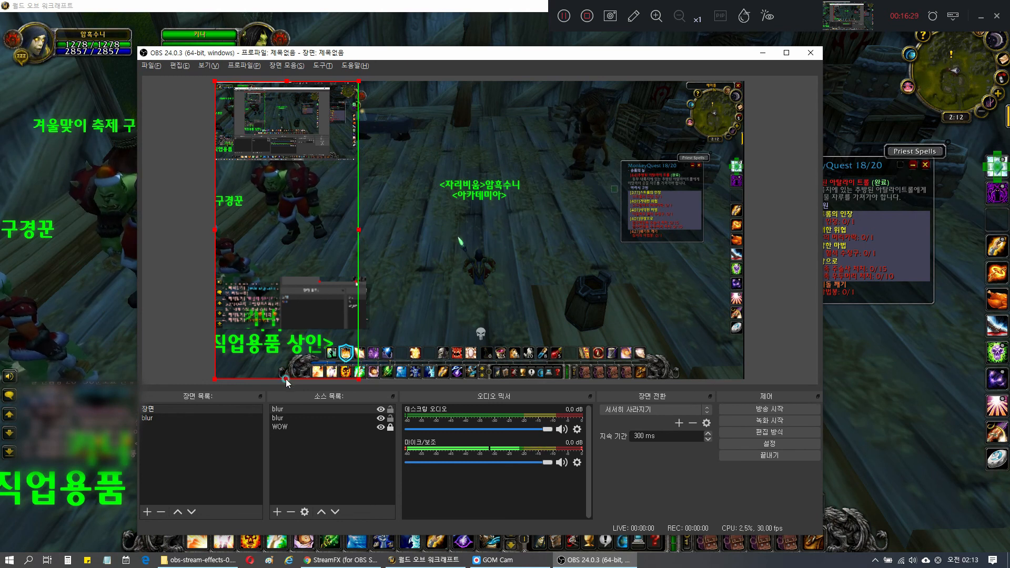
{"action": "left_click_drag", "start_coordinate": [287, 380], "coordinate": [292, 165]}
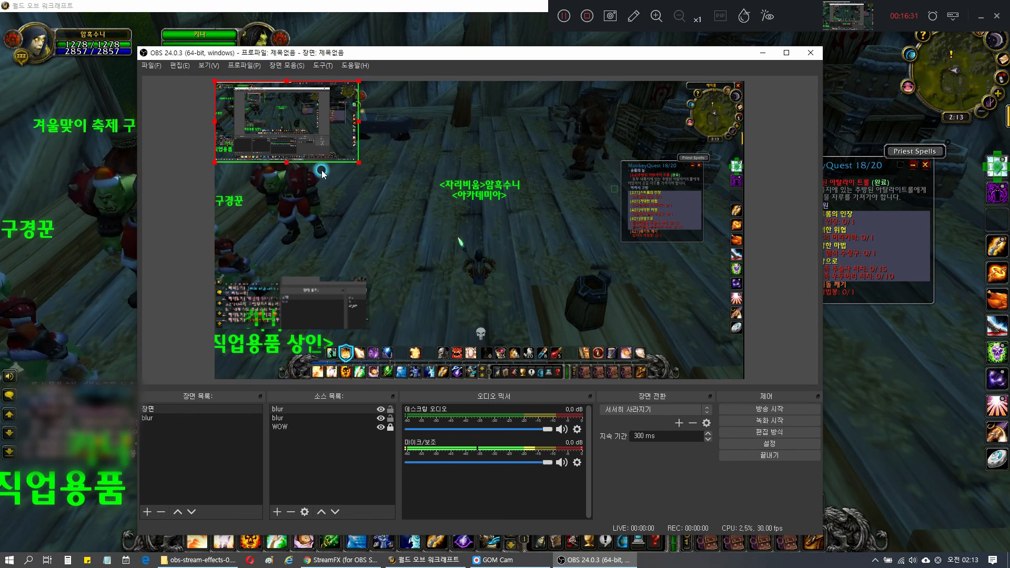
{"action": "left_click_drag", "start_coordinate": [359, 162], "coordinate": [742, 379]}
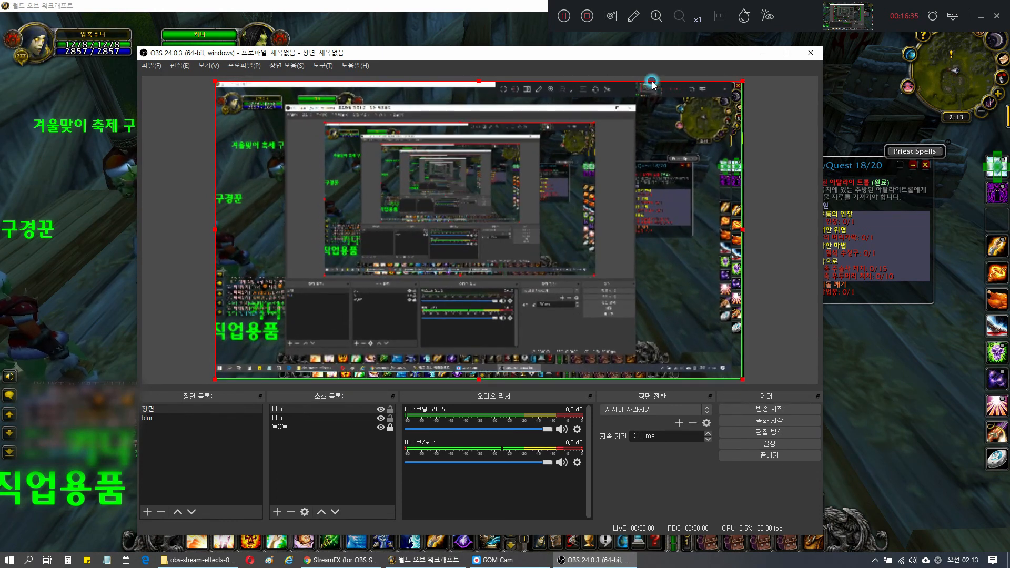
Crop the second blur source on all four sides to the MonkeyQuest list and align it over that list
{"action": "left_click_drag", "start_coordinate": [652, 53], "coordinate": [557, 46]}
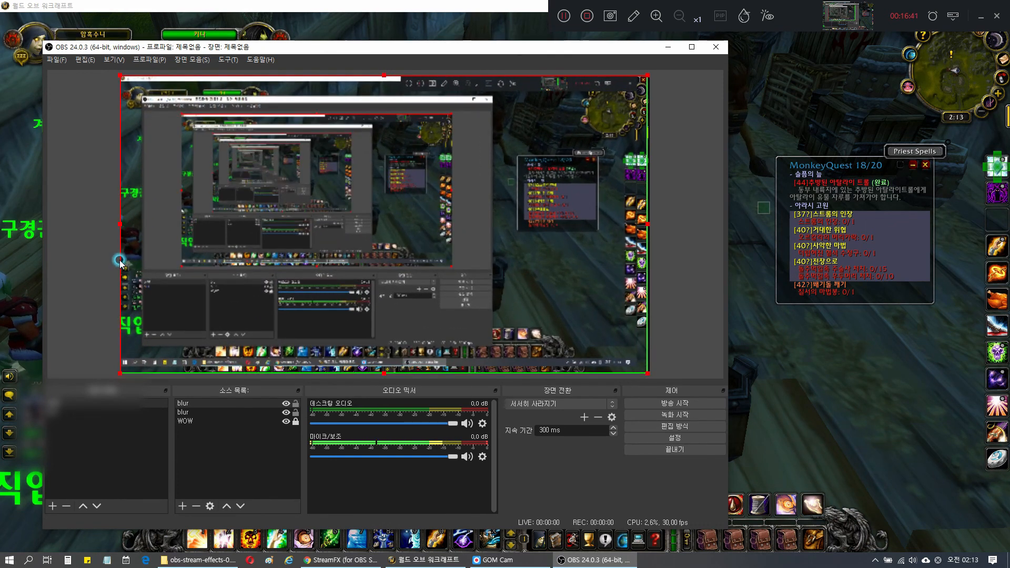
{"action": "left_click_drag", "start_coordinate": [127, 248], "coordinate": [523, 257]}
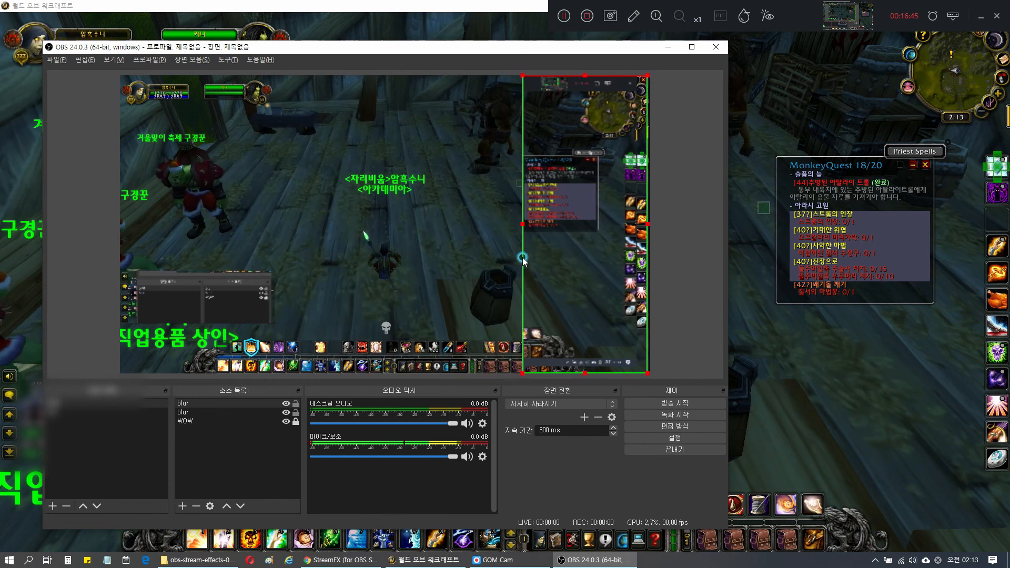
{"action": "left_click_drag", "start_coordinate": [585, 76], "coordinate": [585, 157]}
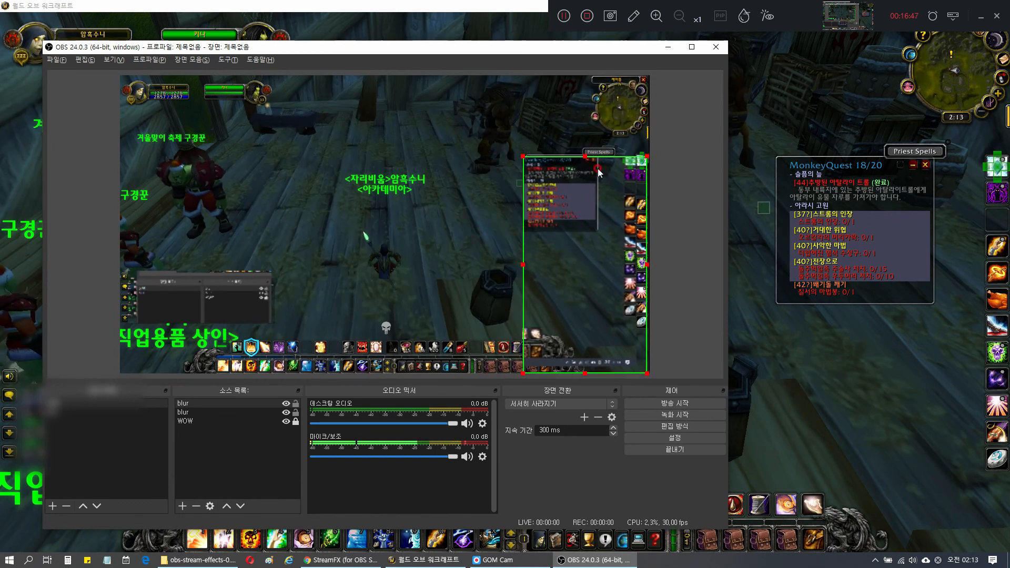
{"action": "left_click_drag", "start_coordinate": [649, 268], "coordinate": [608, 261]}
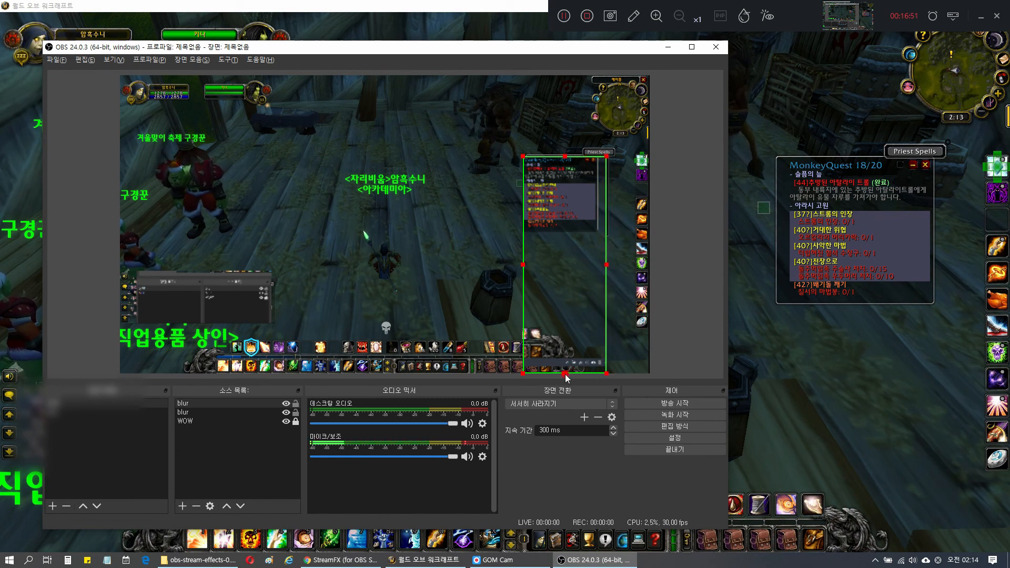
{"action": "left_click_drag", "start_coordinate": [565, 373], "coordinate": [611, 199]}
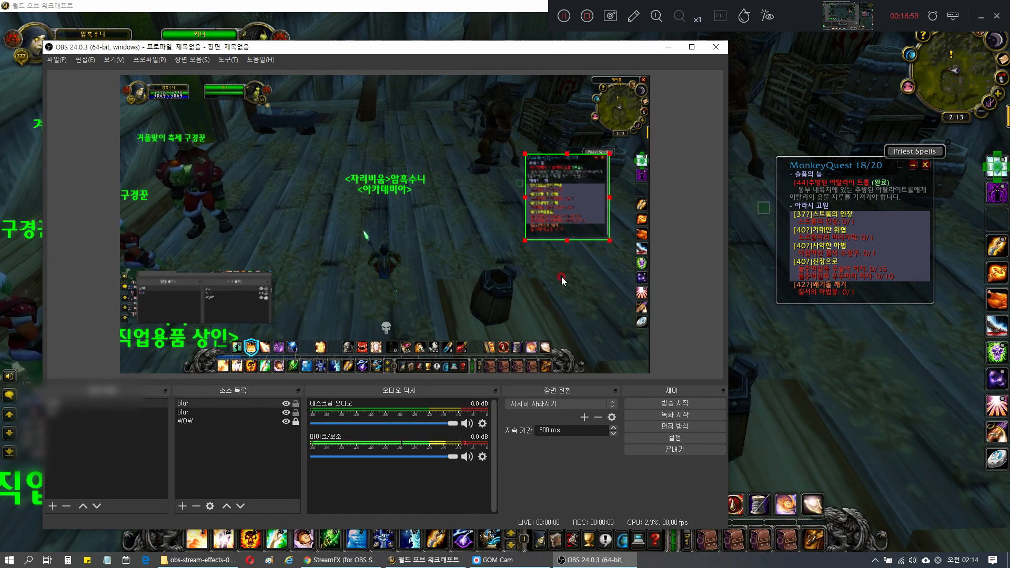
{"action": "left_click", "coordinate": [529, 244]}
Shrink the OBS window and place it between the game's chat and the MonkeyQuest list, leaving both uncovered
{"action": "left_click_drag", "start_coordinate": [458, 52], "coordinate": [538, 57]}
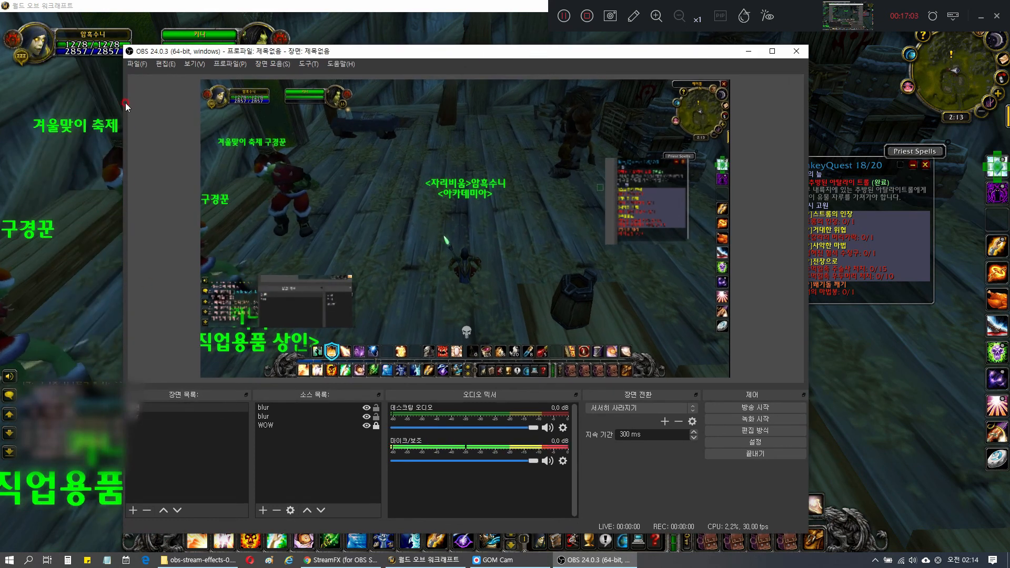
{"action": "left_click_drag", "start_coordinate": [229, 140], "coordinate": [229, 140]}
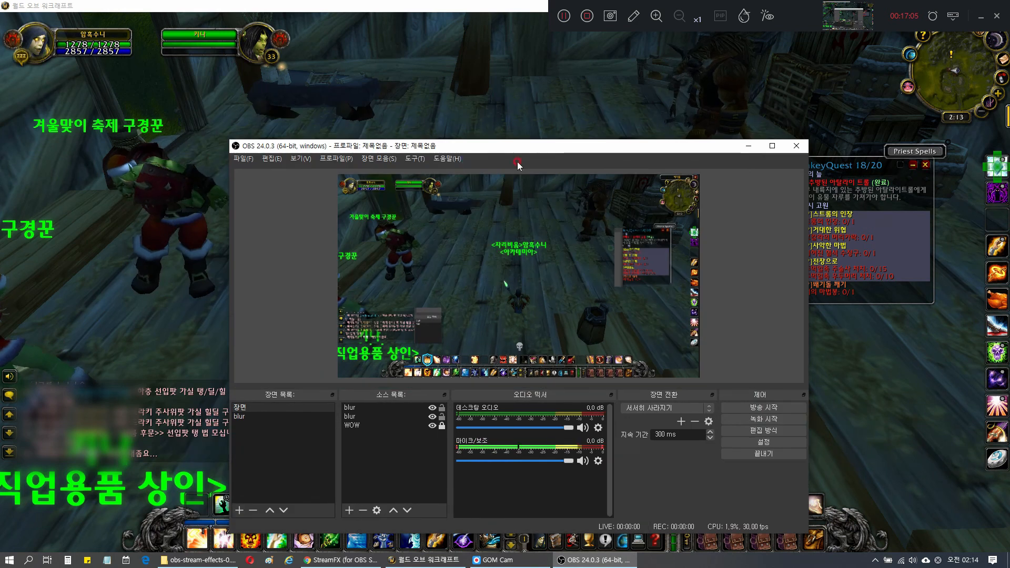
{"action": "left_click_drag", "start_coordinate": [519, 146], "coordinate": [487, 85]}
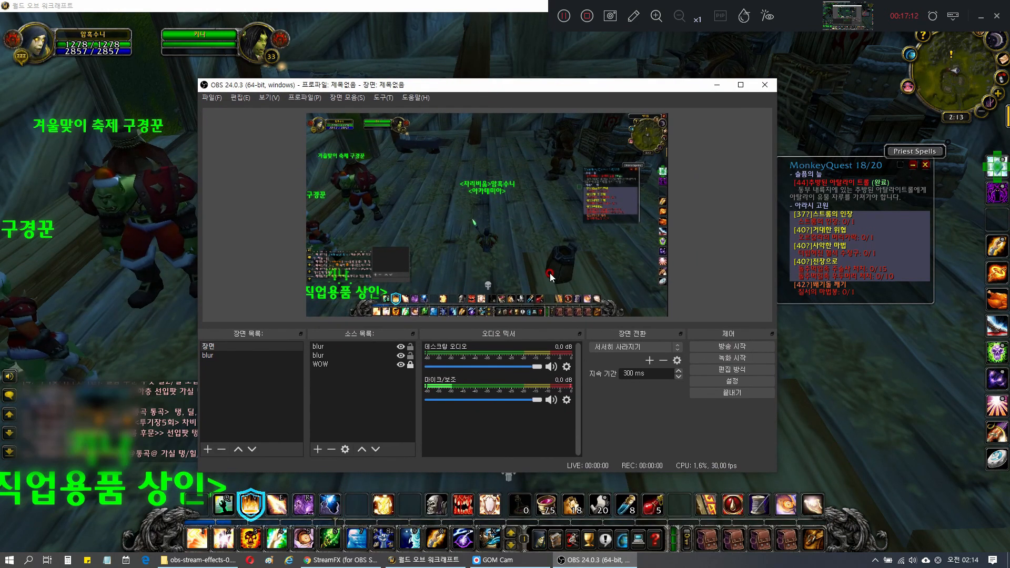